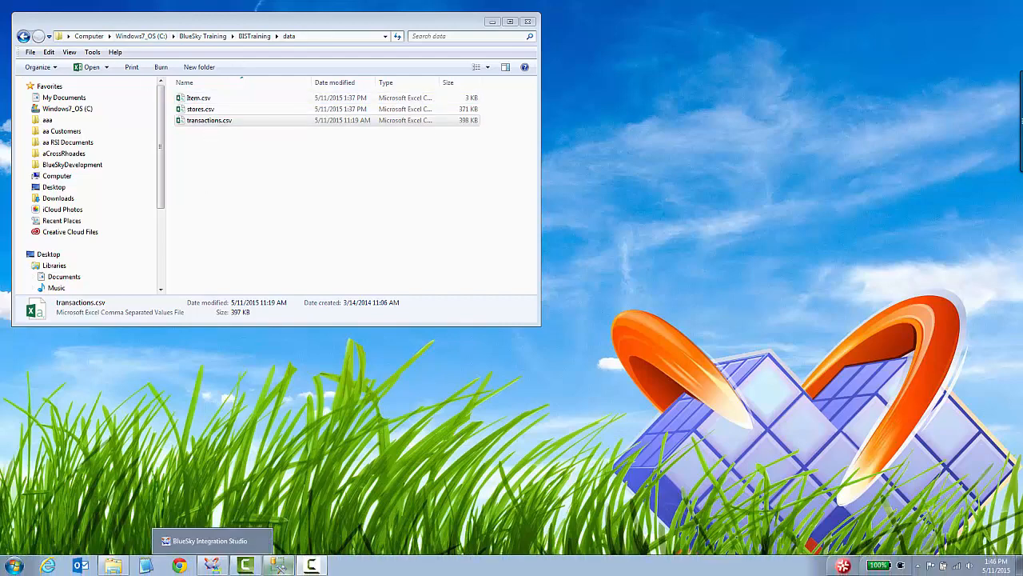
Compare the TransactionsTable definition in SQL Server Management Studio with the header row of transactions.csv in Notepad, and close the file again.
key("alt+Tab")
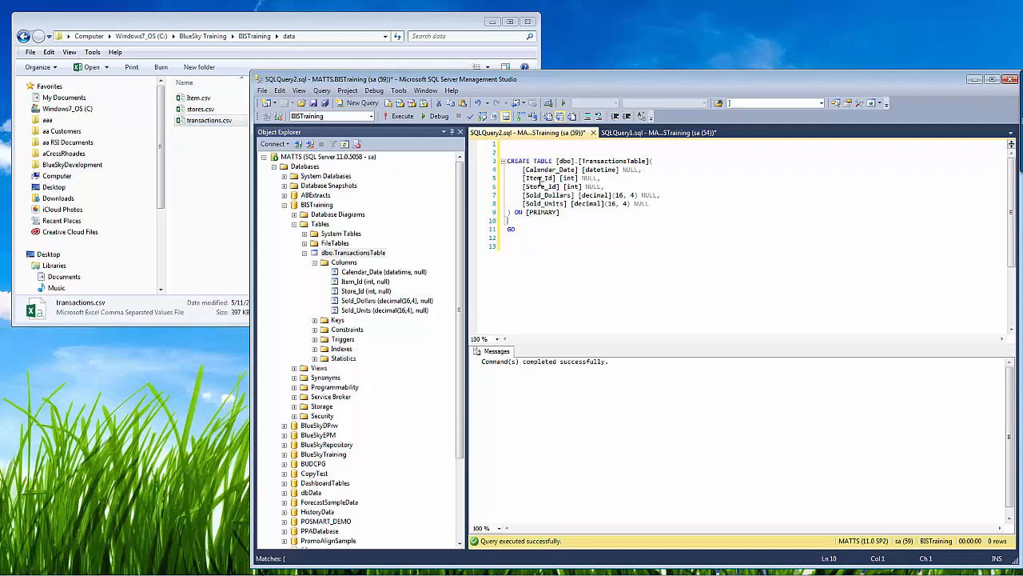
right_click(189, 124)
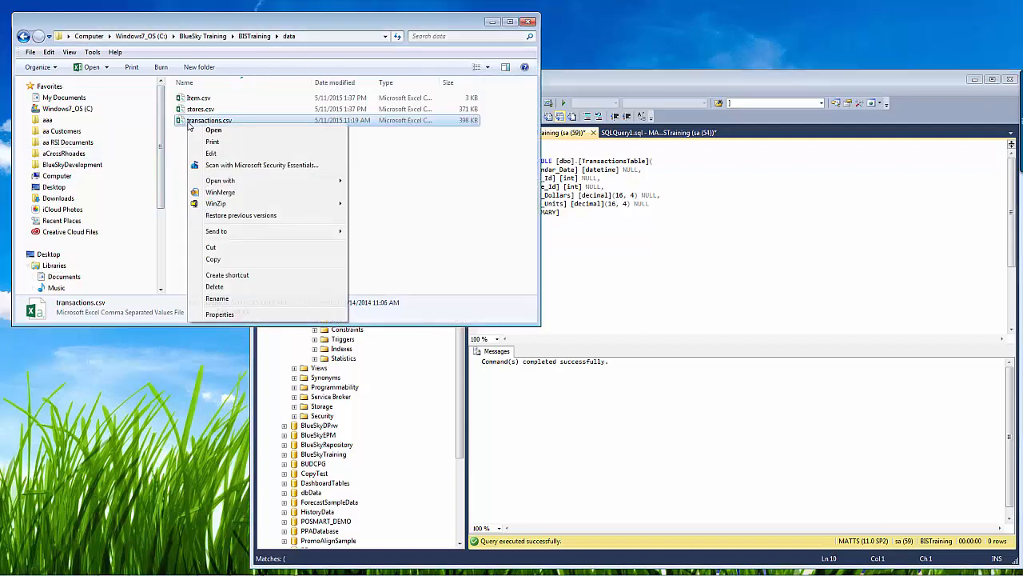
left_click(209, 153)
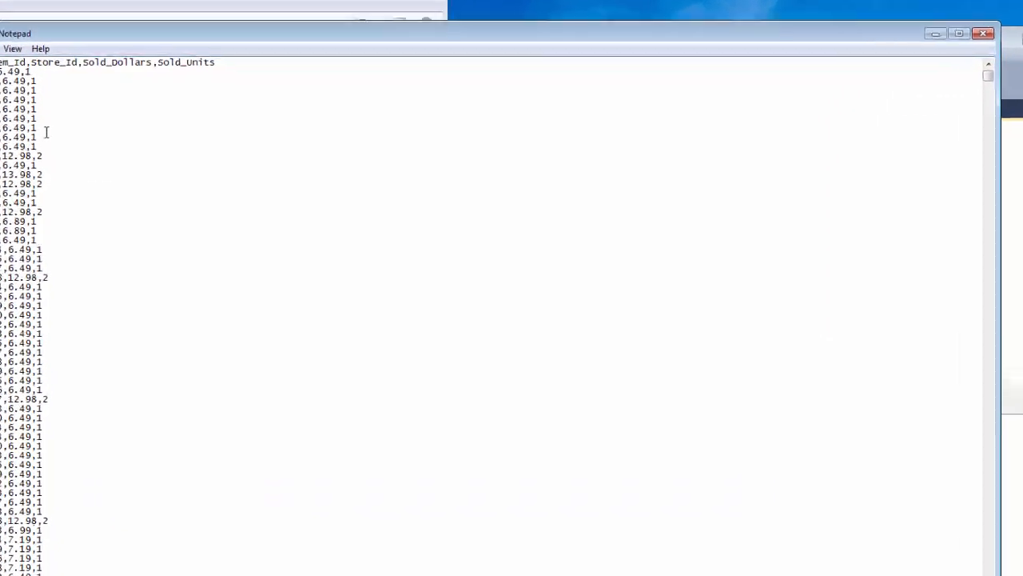
double_click(108, 50)
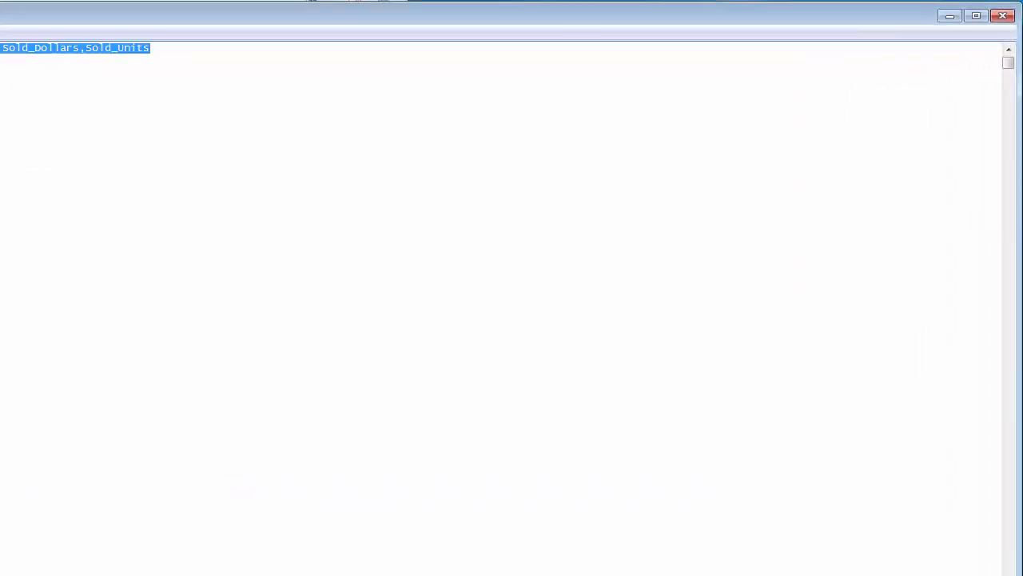
left_click(16, 110)
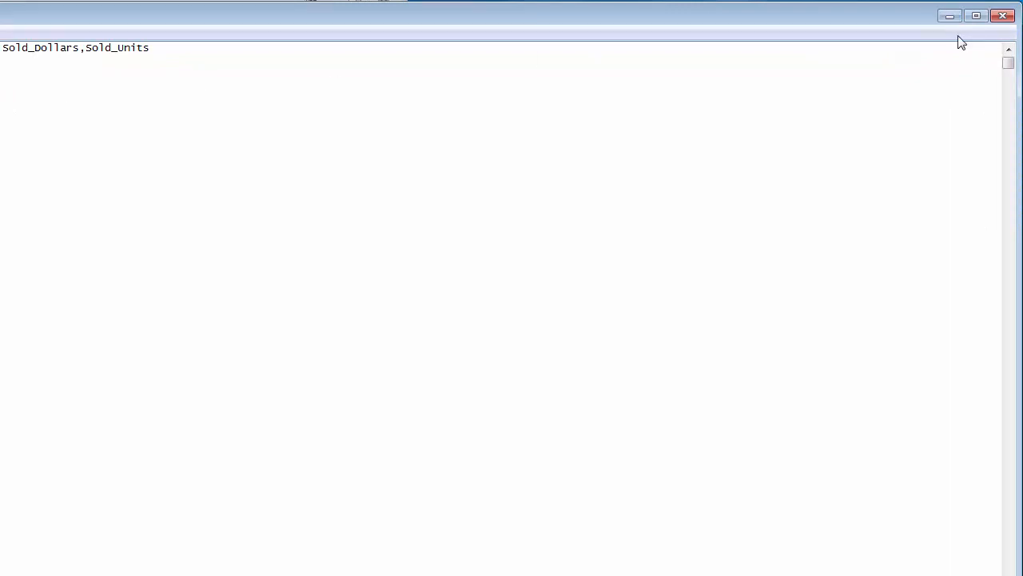
left_click(999, 20)
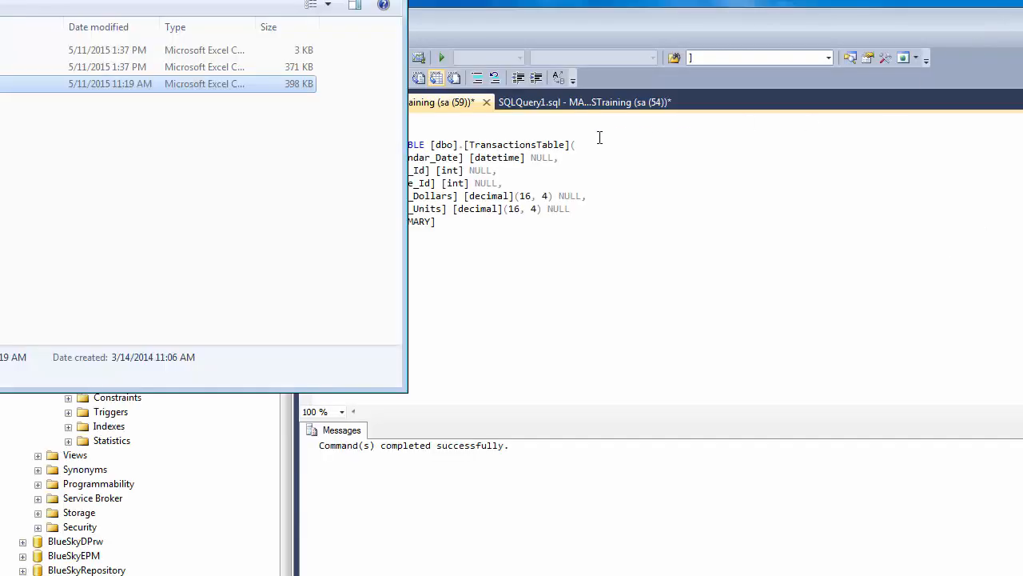
left_click(506, 17)
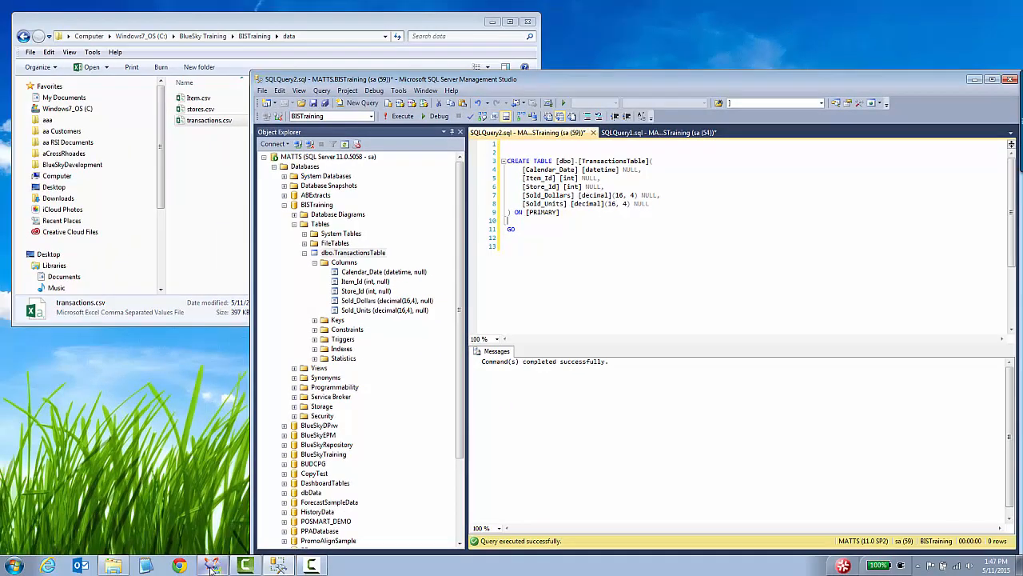
Switch to BlueSky Integration Studio and create a new ETL job, dismissing its job properties window.
left_click(212, 567)
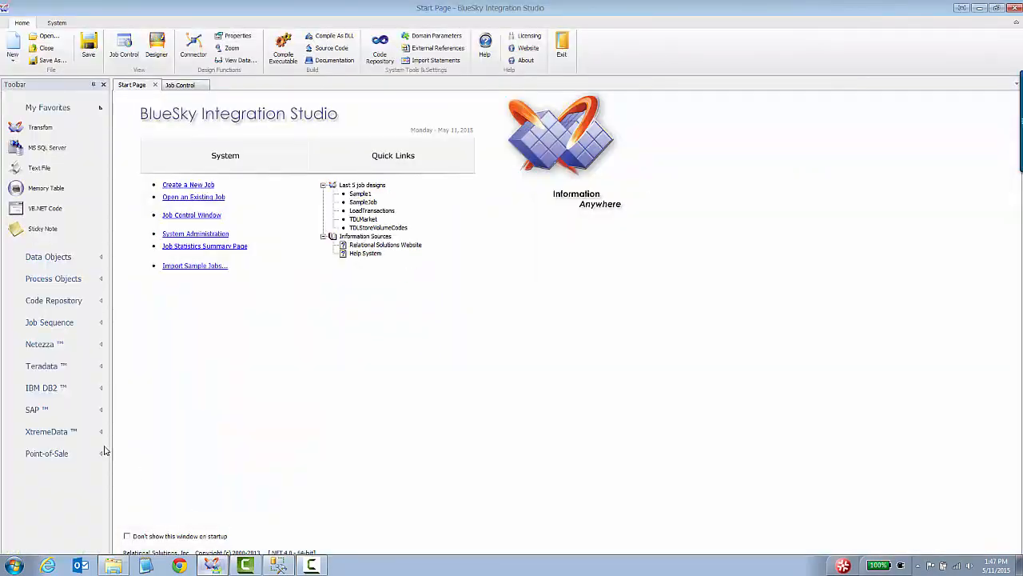
left_click(11, 56)
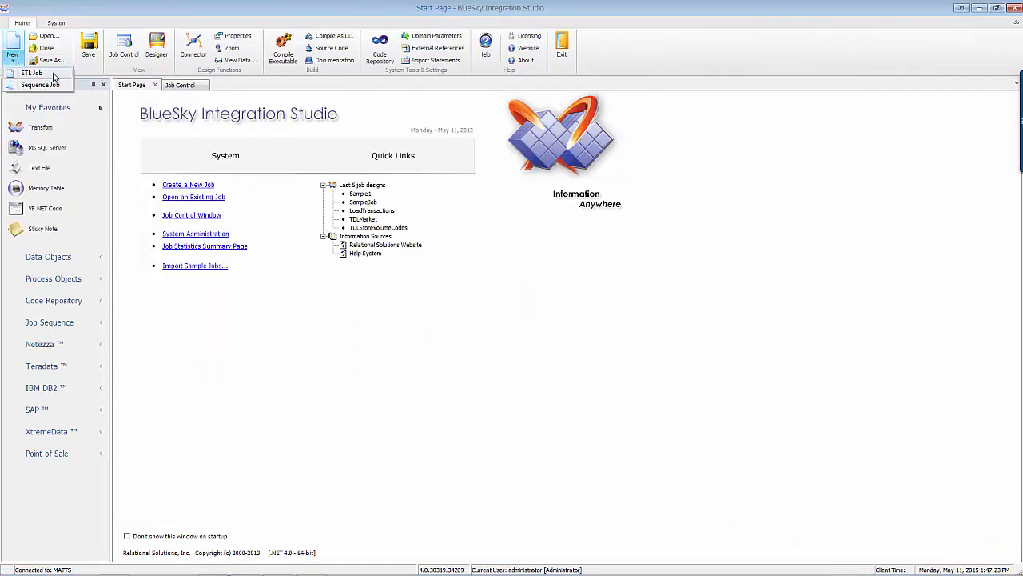
left_click(32, 72)
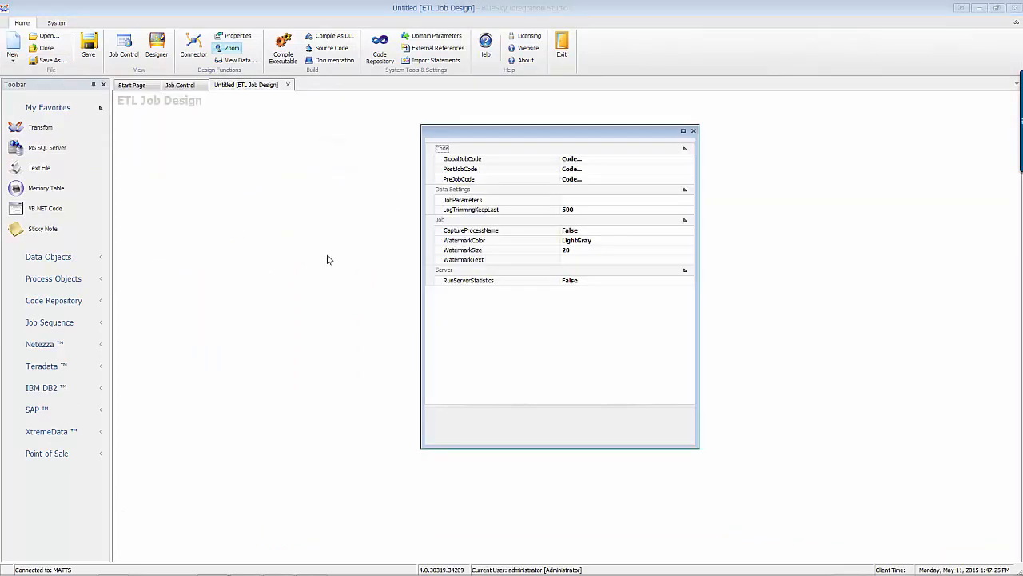
left_click(693, 130)
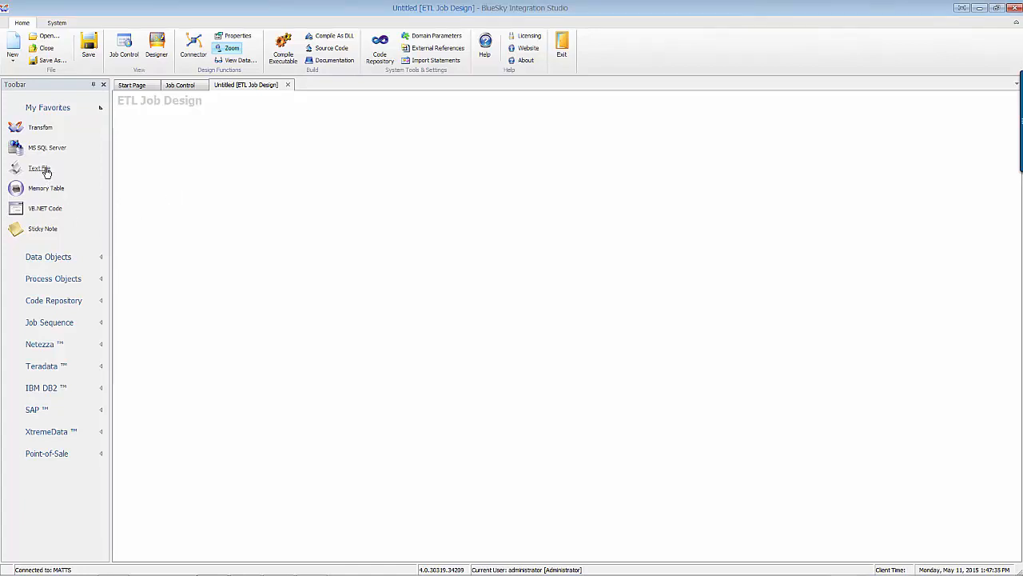
Place a Text File object, a Transform and an MS SQL Server object in one row on the ETL job design.
left_click_drag(43, 167, 192, 152)
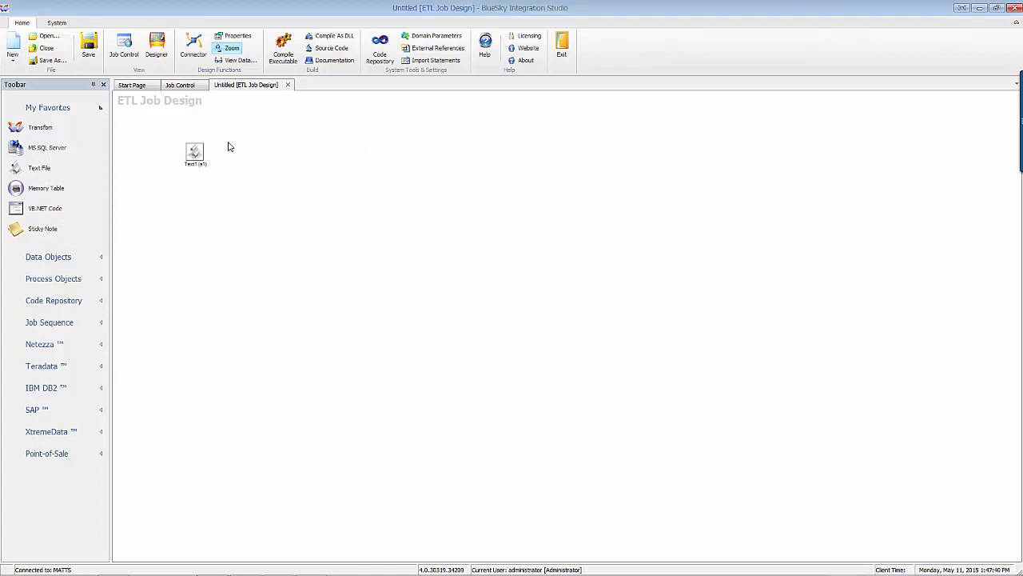
left_click_drag(46, 150, 424, 157)
left_click_drag(46, 135, 303, 148)
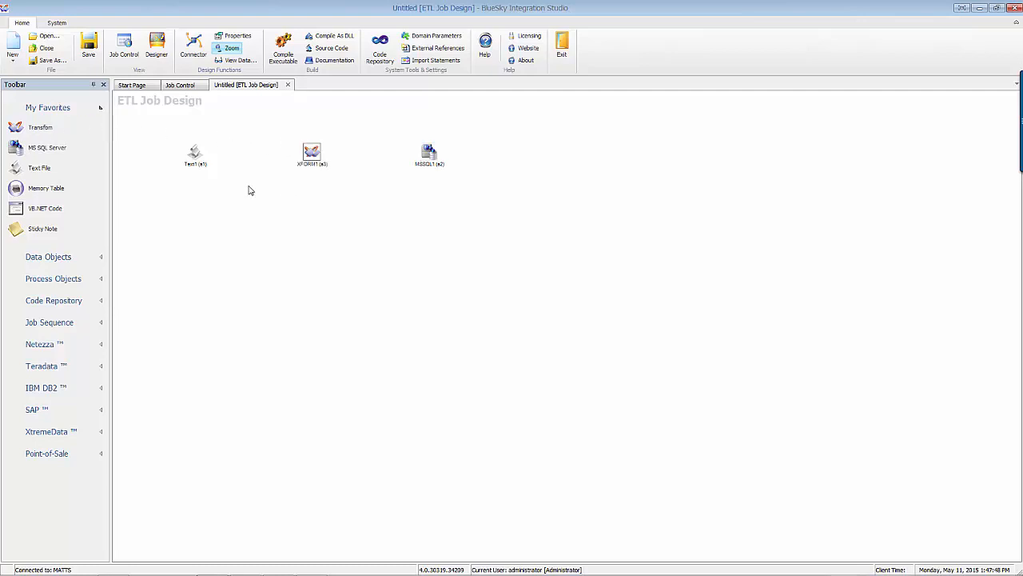
left_click(200, 160)
left_click(309, 152)
left_click(427, 154)
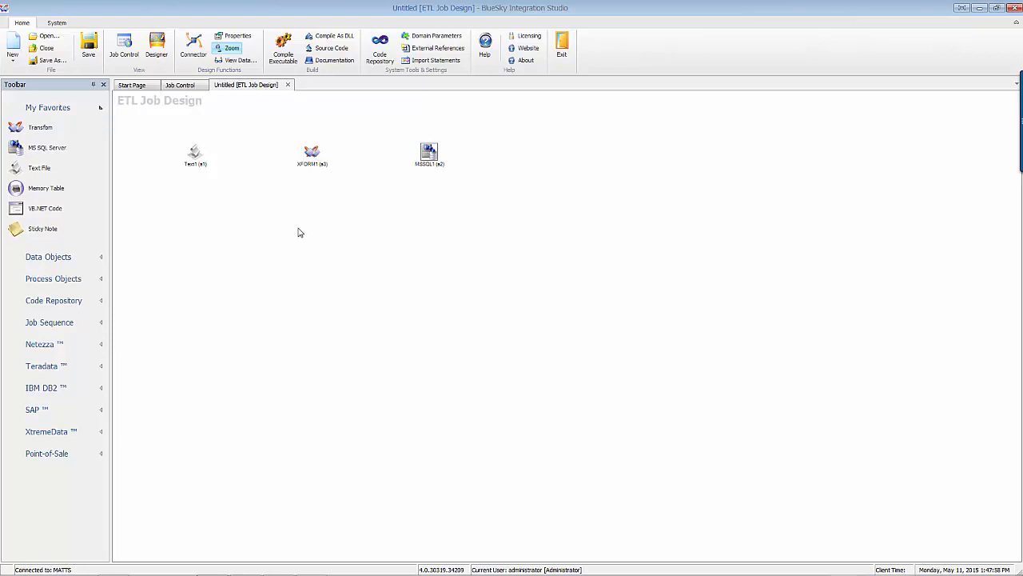
Connect the text file object to the transform, and the transform to the MS SQL Server object.
left_click(193, 54)
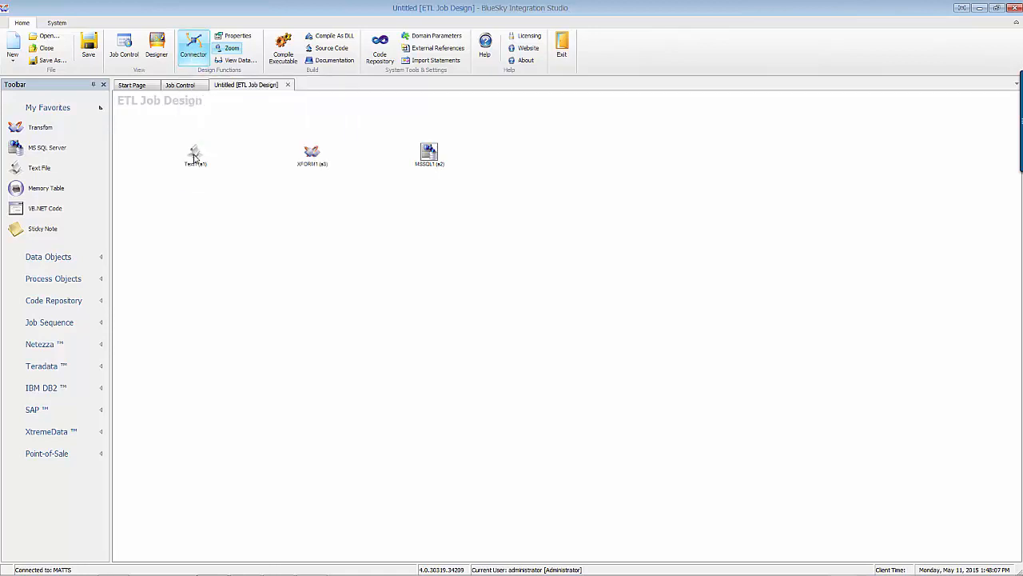
left_click_drag(194, 157, 312, 152)
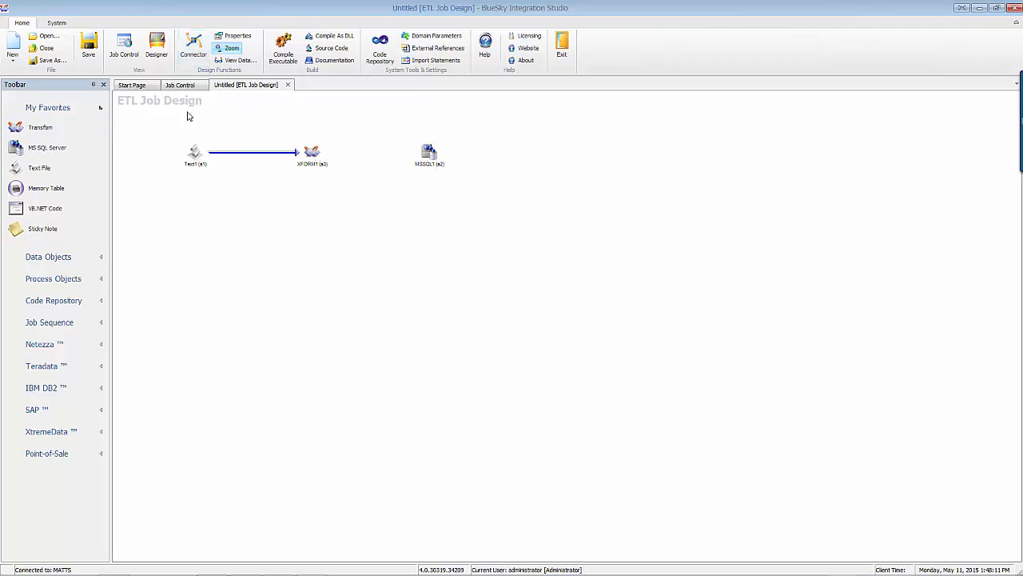
left_click(193, 48)
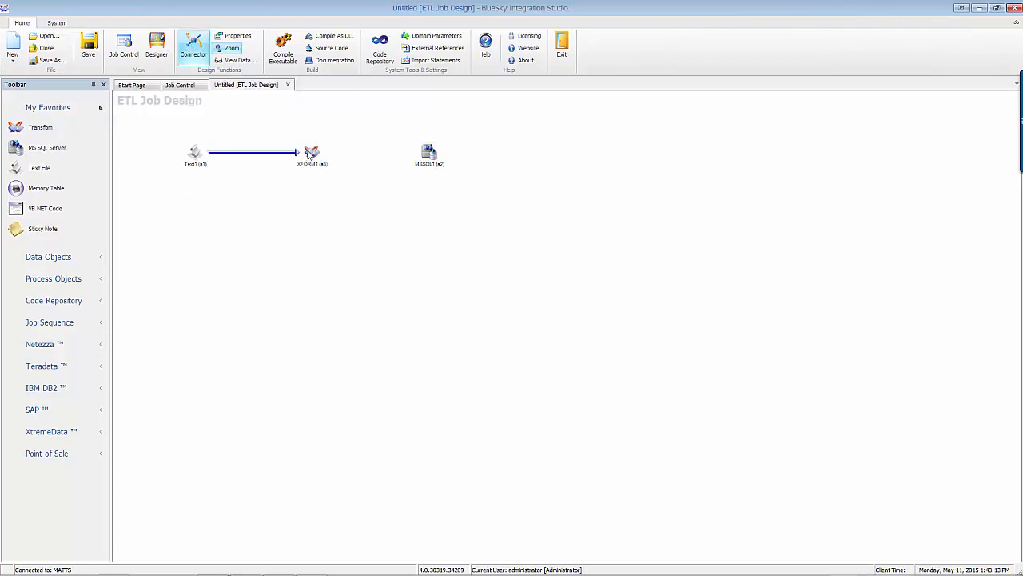
left_click_drag(311, 154, 428, 151)
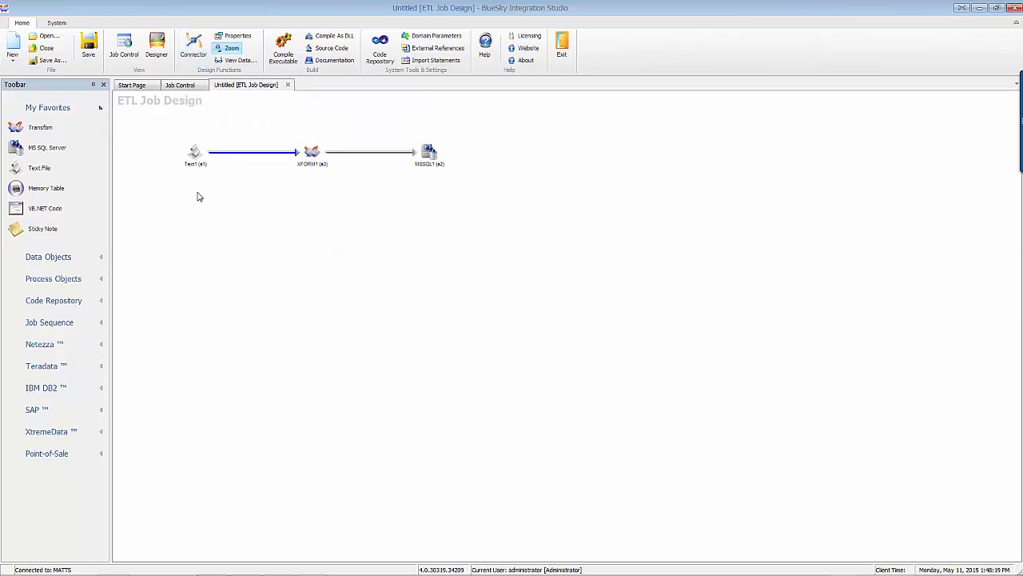
Shift the text file, transform and MS SQL Server objects slightly to the left, keeping them aligned in a row.
left_click_drag(194, 158, 184, 158)
left_click_drag(311, 157, 290, 158)
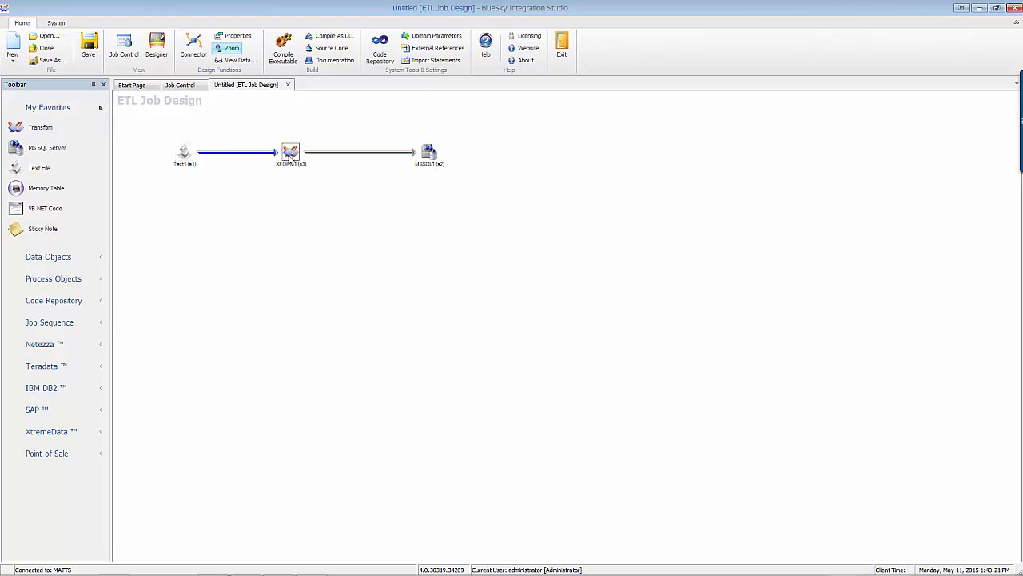
left_click_drag(429, 157, 407, 157)
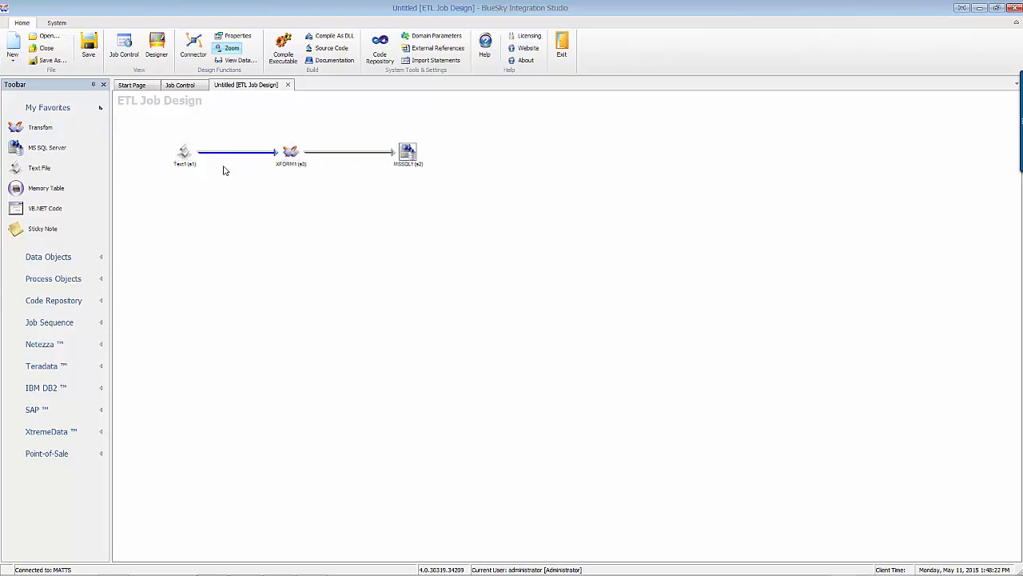
left_click(184, 152)
left_click(293, 156)
left_click_drag(419, 157, 411, 154)
In the Text1 object's Text File Wizard, choose C:\BlueSky Training\BISTraining\data\transactions.csv and treat its first row as column headers.
double_click(183, 152)
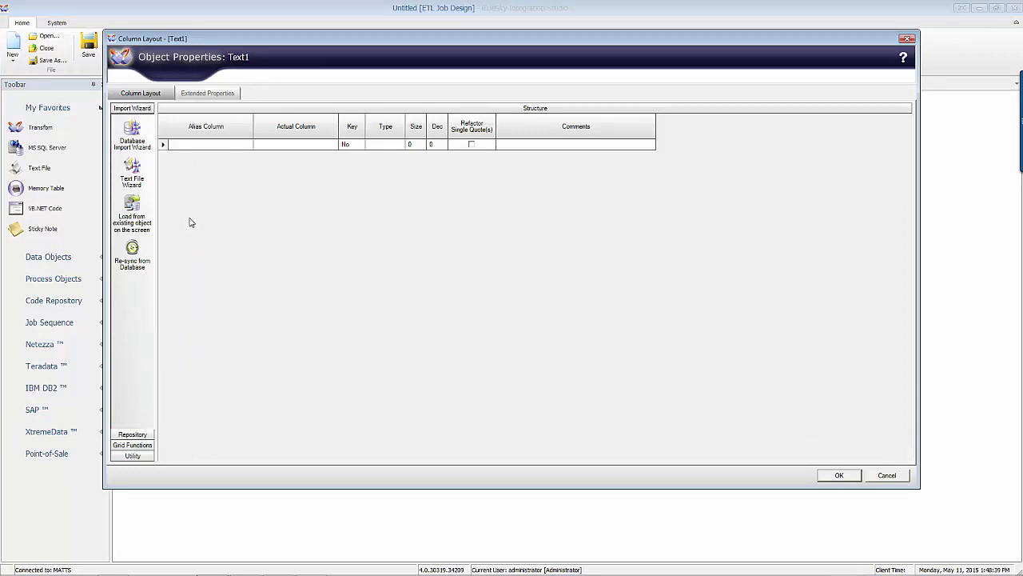
left_click(207, 144)
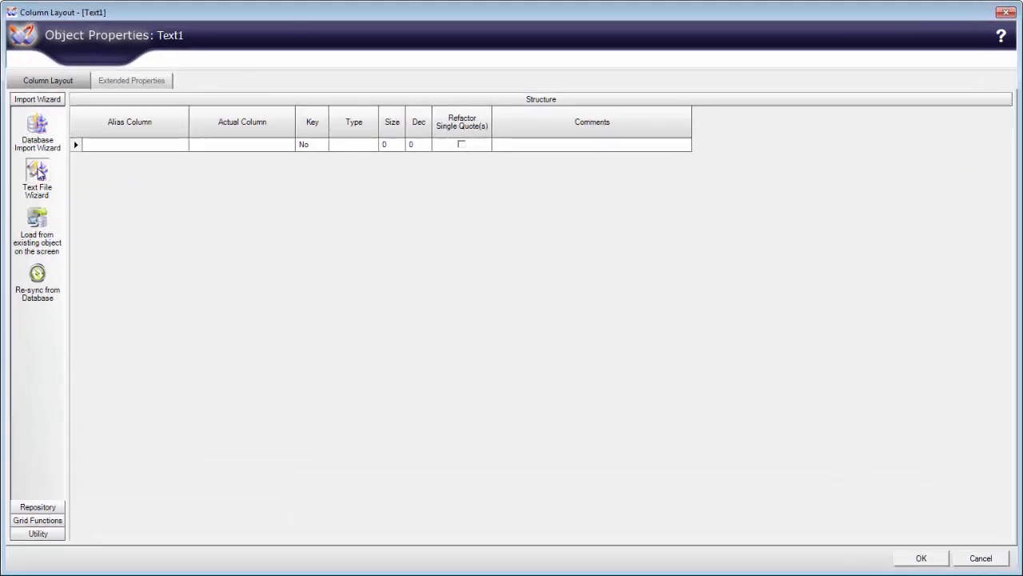
left_click(37, 172)
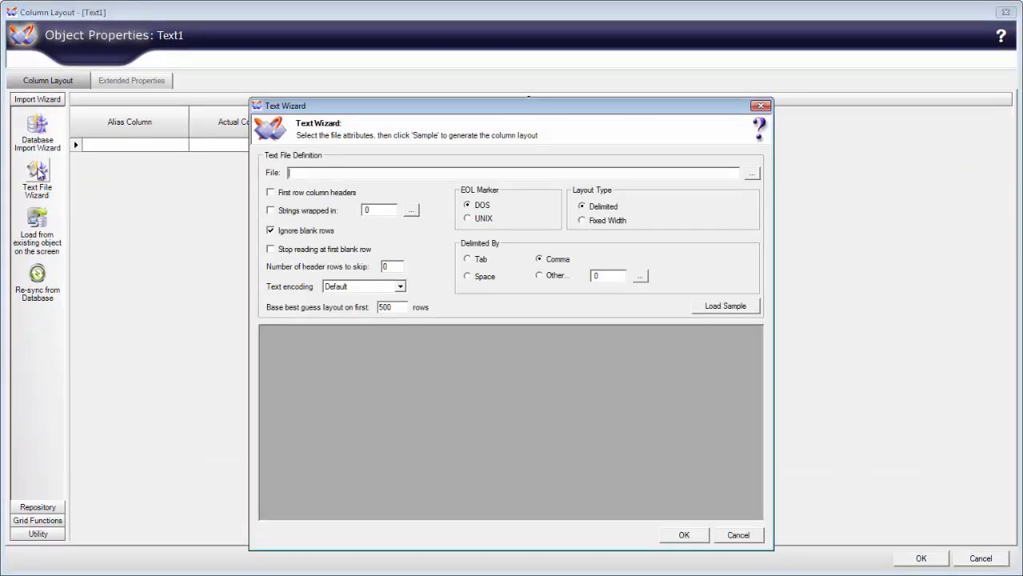
left_click(752, 173)
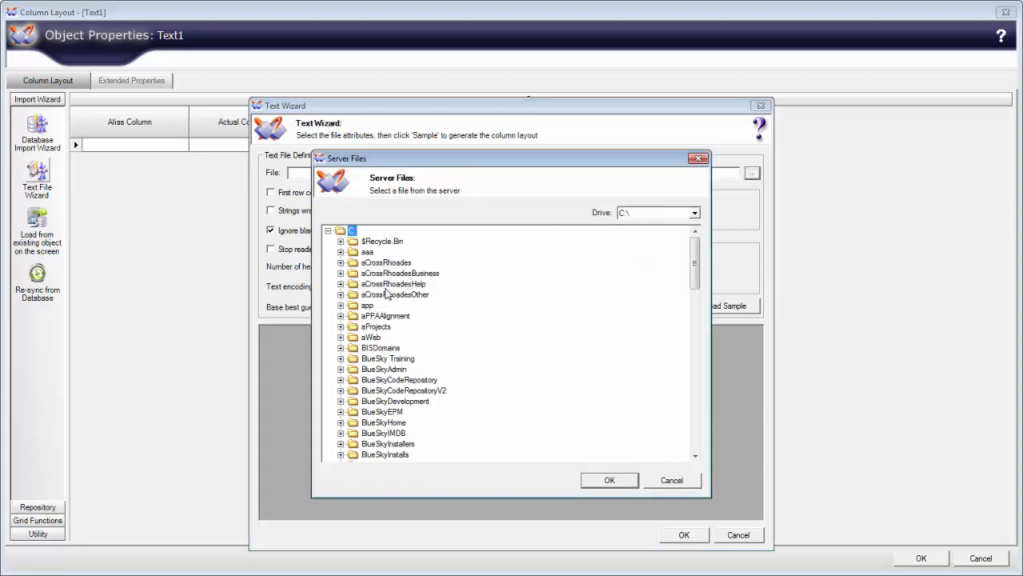
double_click(381, 360)
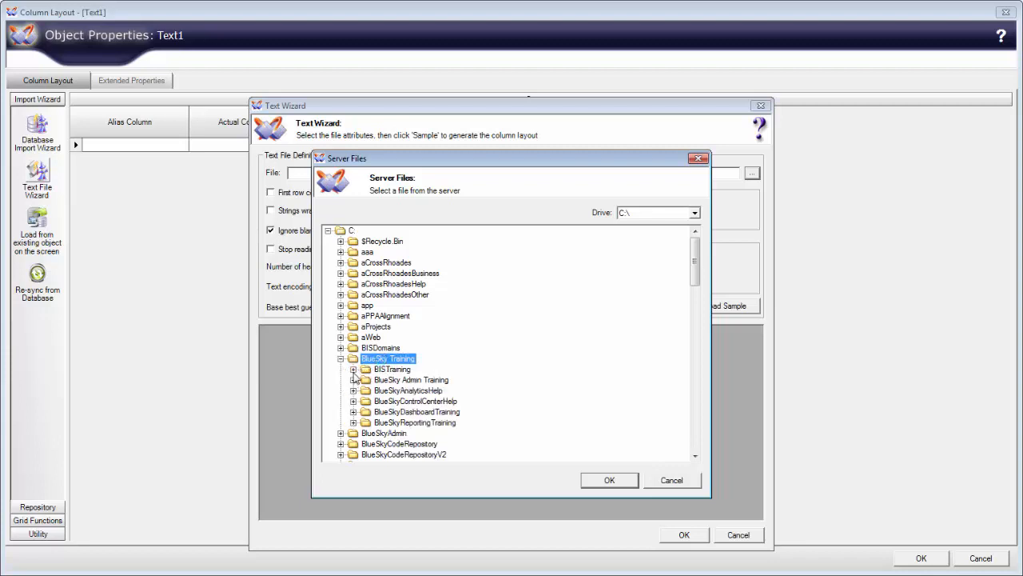
left_click(352, 370)
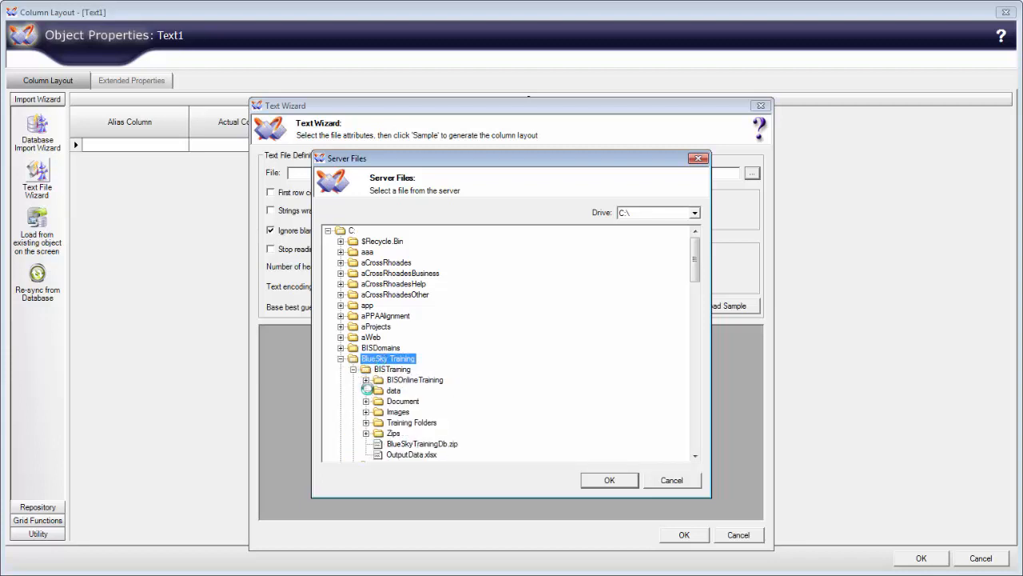
left_click(365, 390)
left_click(402, 423)
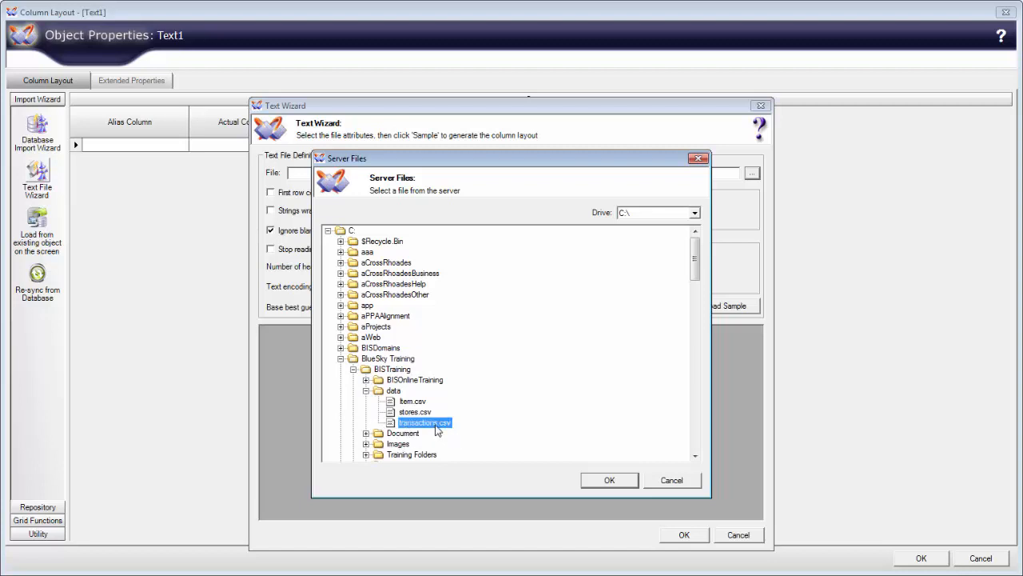
left_click(608, 483)
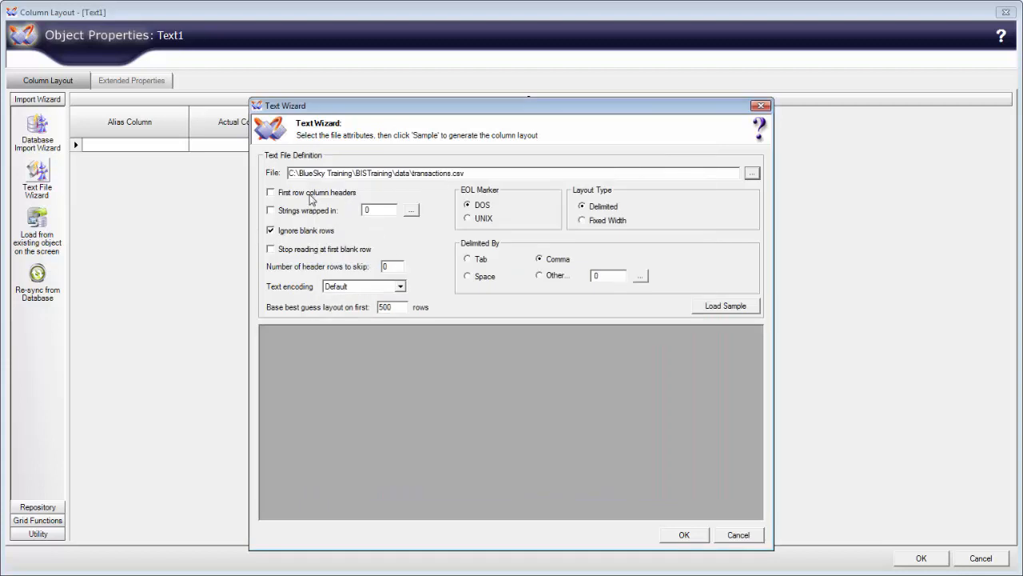
left_click(313, 194)
left_click(412, 210)
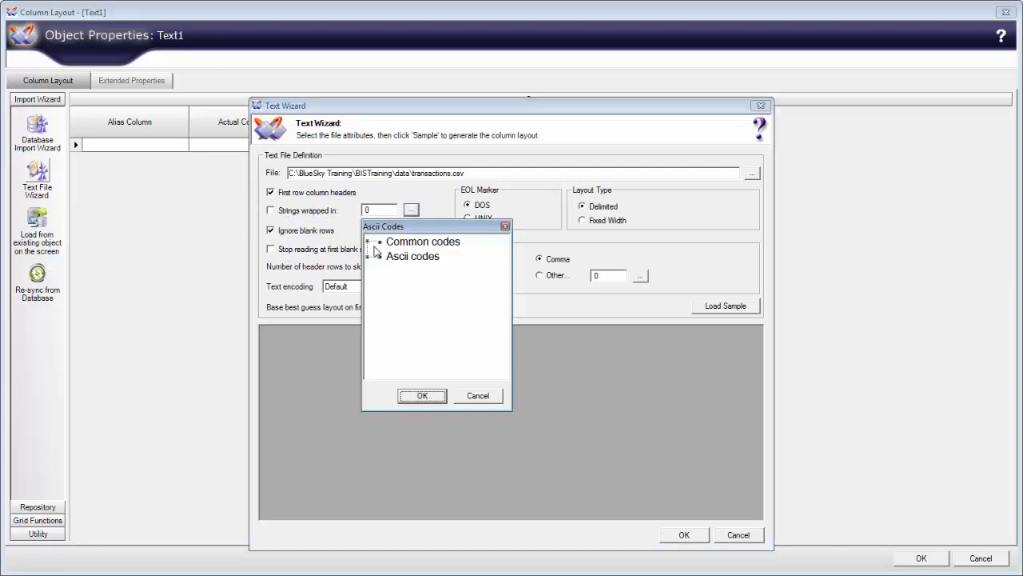
left_click(390, 243)
double_click(392, 245)
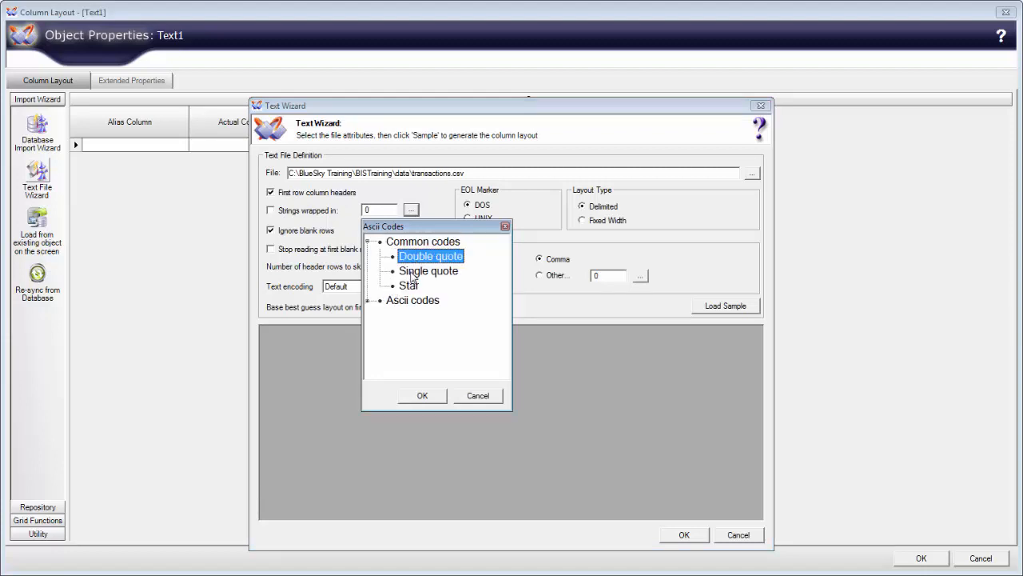
left_click(414, 272)
left_click(479, 397)
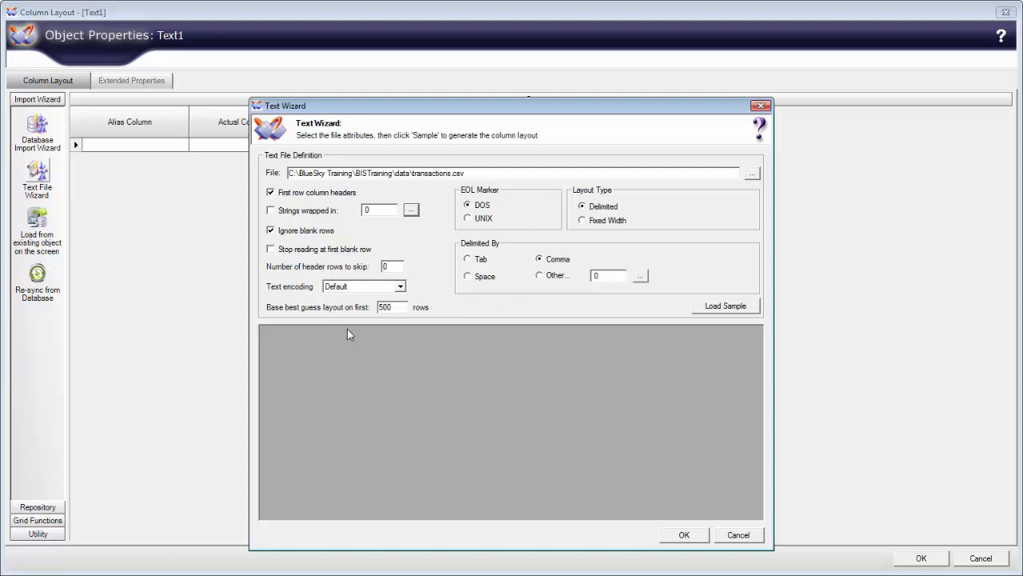
Load a sample of transactions.csv and widen the Calendar_Dt column in the preview to check the parsed data.
left_click(716, 306)
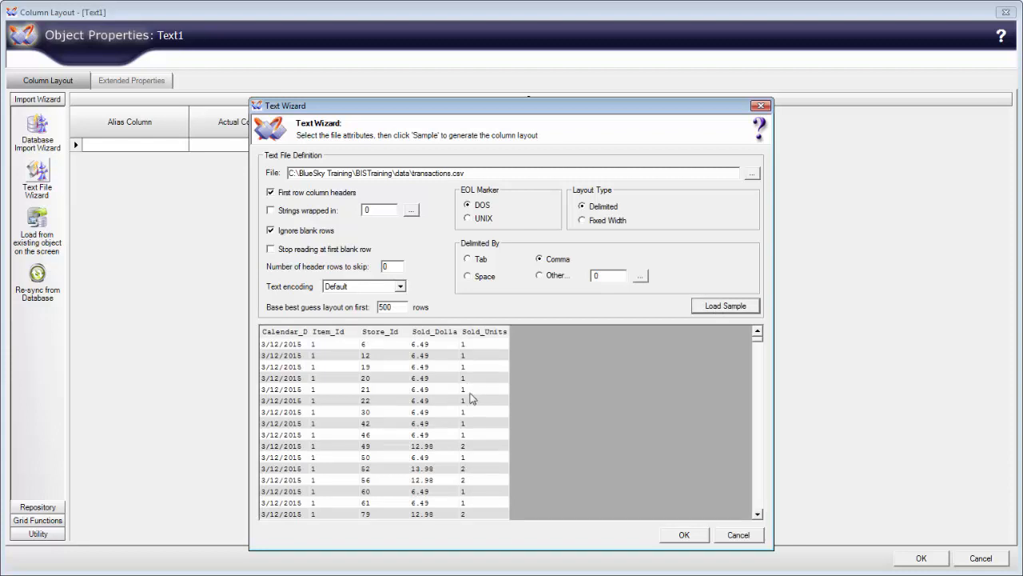
double_click(397, 305)
left_click(286, 344)
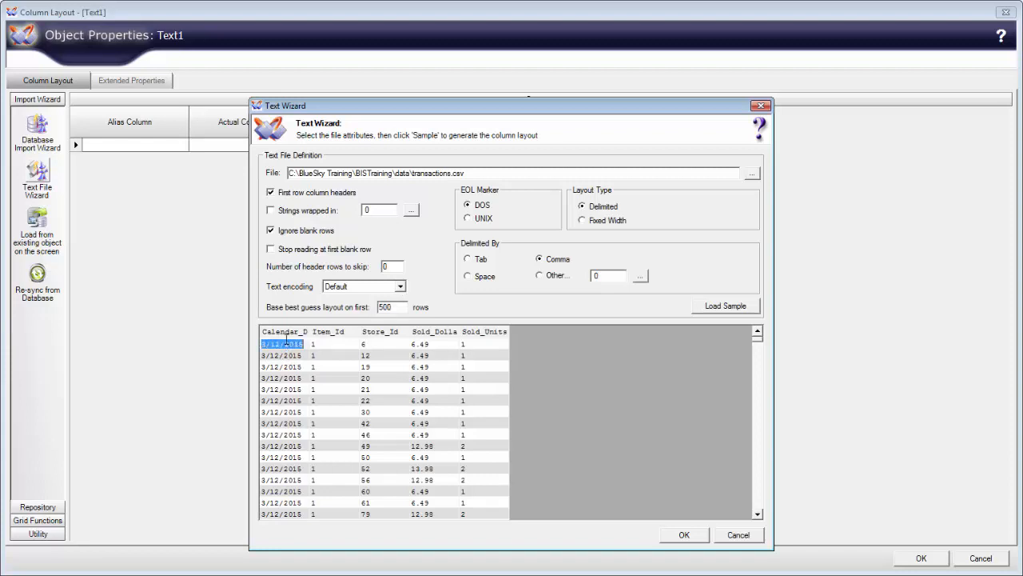
left_click_drag(308, 331, 322, 331)
left_click(303, 379)
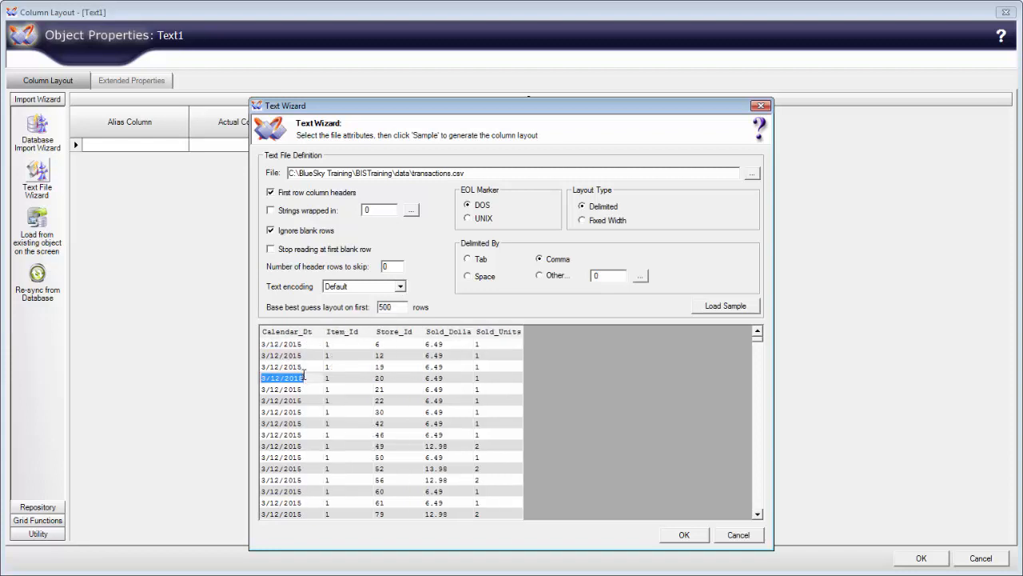
left_click(333, 366)
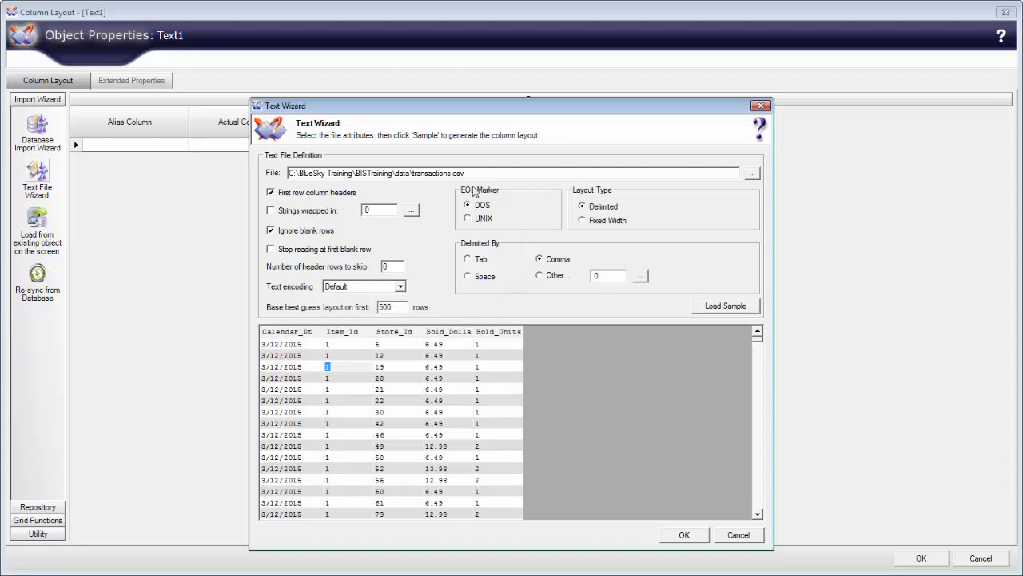
Widen the Sold_Dollars column in the sample preview and accept the text wizard to generate Text1's column layout.
left_click(306, 367)
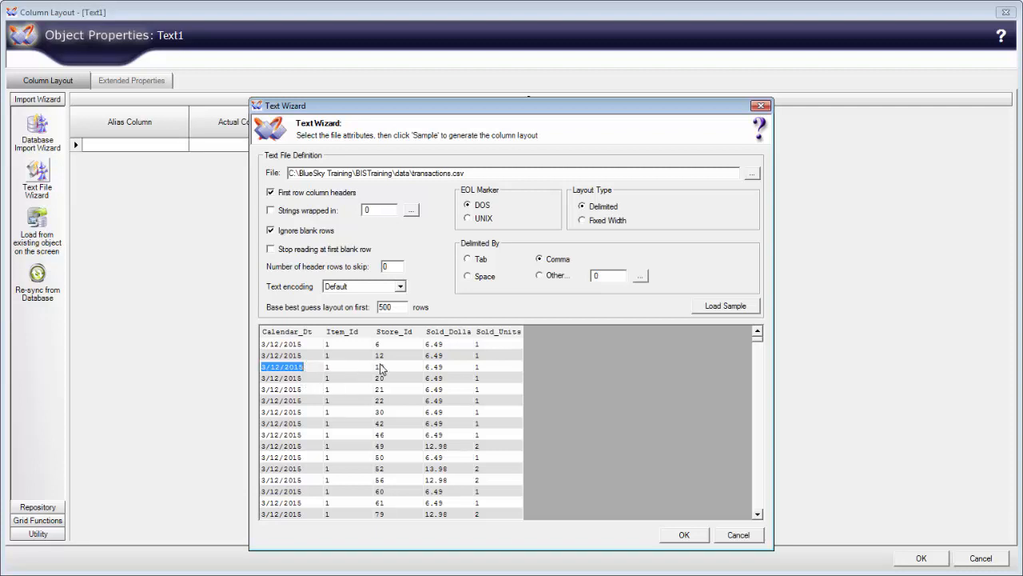
left_click_drag(474, 330, 486, 331)
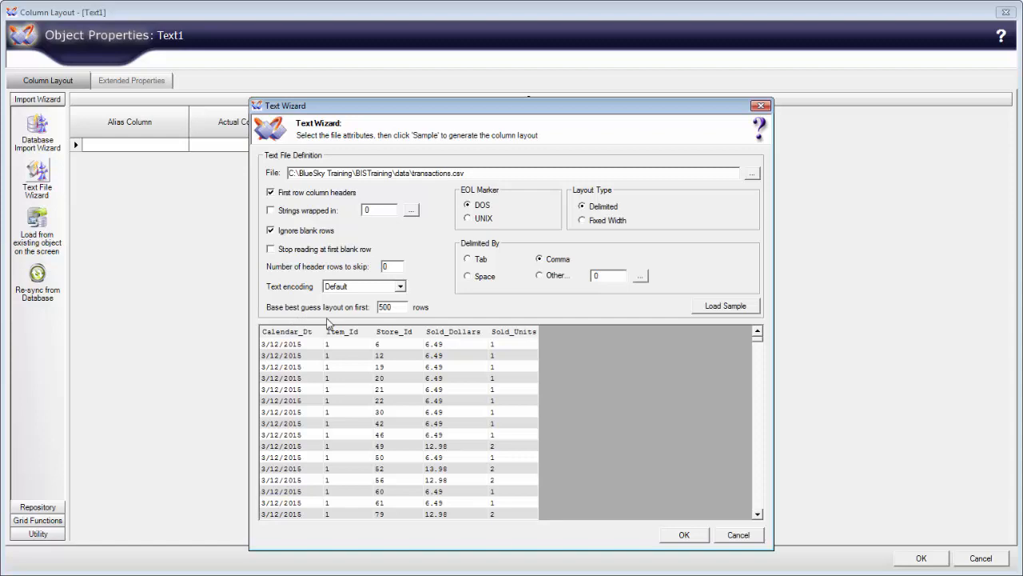
left_click(392, 306)
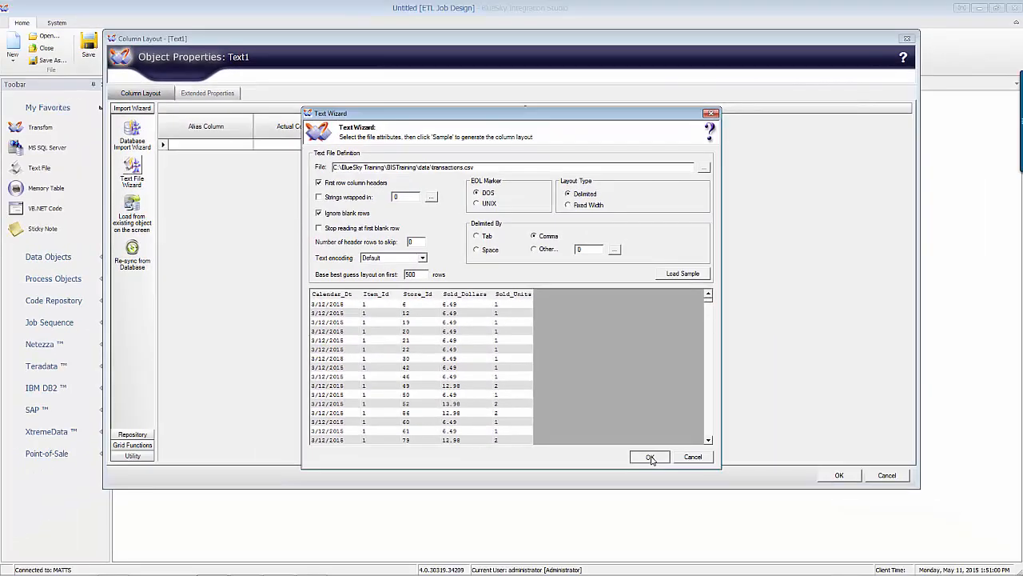
left_click(650, 457)
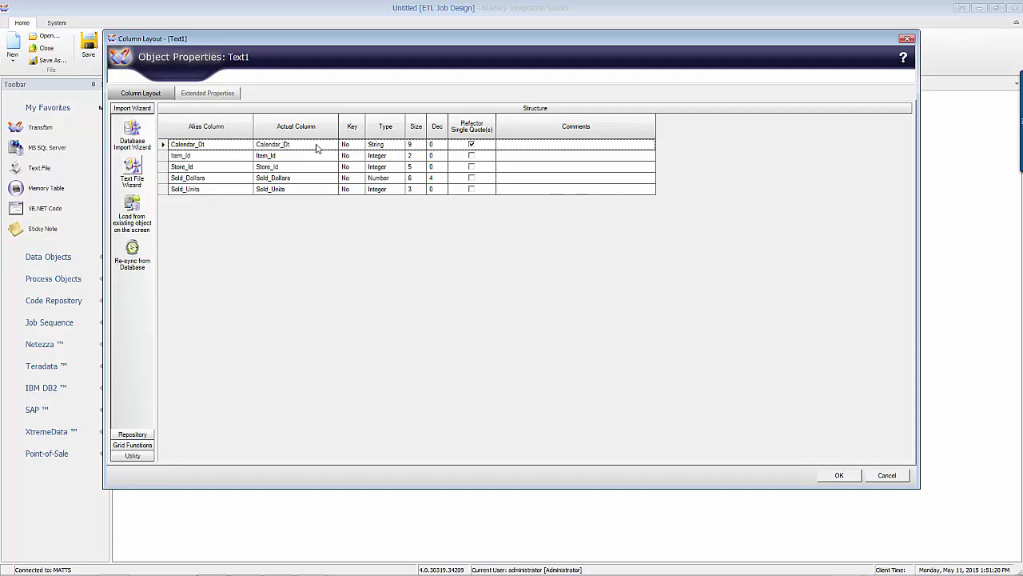
In the Text1 column layout, set Calendar_Dt's type to DateTime and the sizes of Item_Id and Store_Id to 10.
left_click(399, 144)
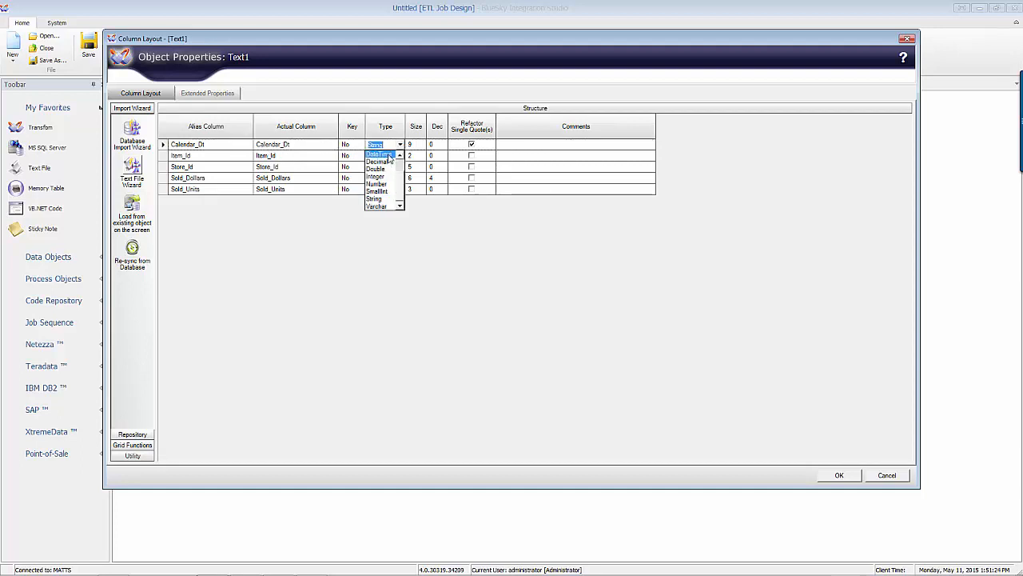
left_click(389, 156)
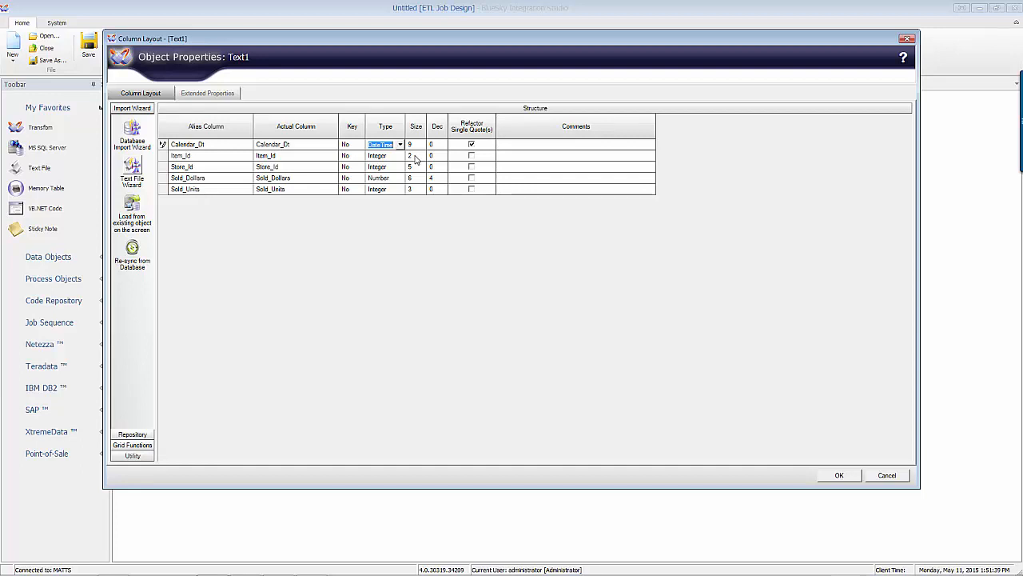
left_click(416, 157)
type("10")
left_click(412, 166)
type("10")
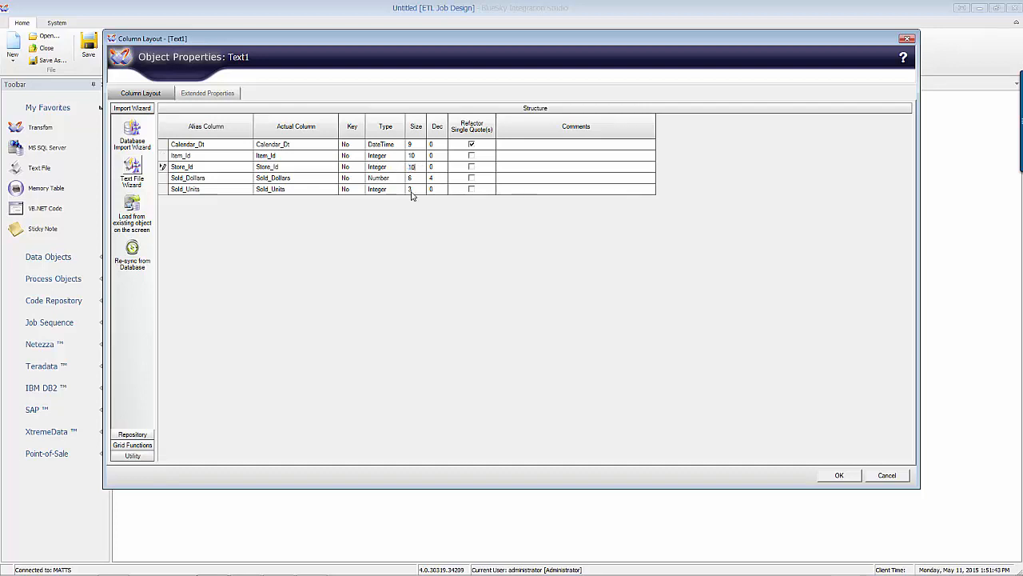
Set the size of Sold_Dollars to 15 and of Sold_Units to 10, and accept the Text1 column layout.
left_click(392, 179)
left_click(410, 178)
left_click(409, 190)
type("10")
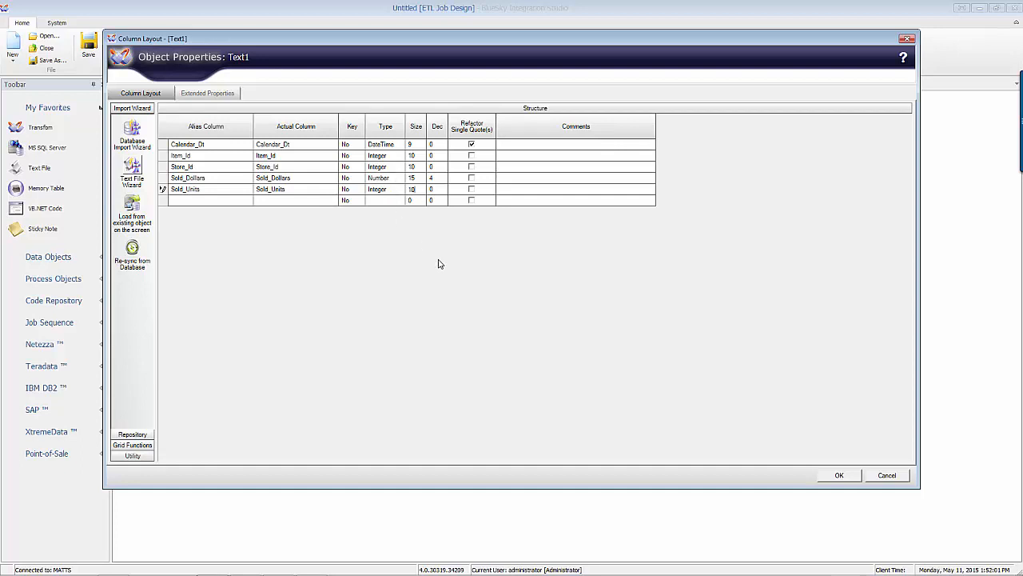
left_click(843, 476)
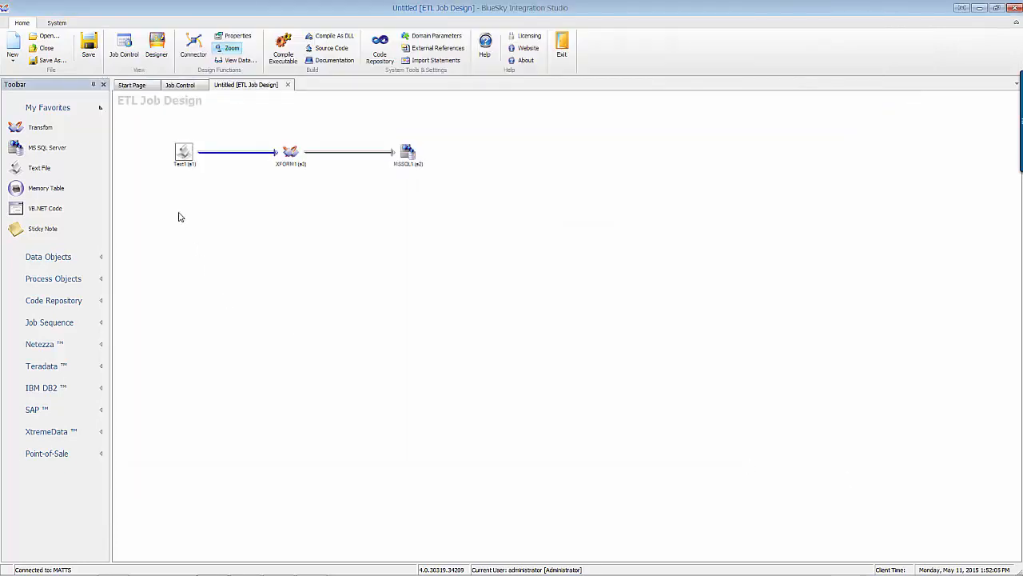
Open the Text1 object's properties, widen their window and review the delimiter, file path, header row and EOF marker settings.
right_click(182, 153)
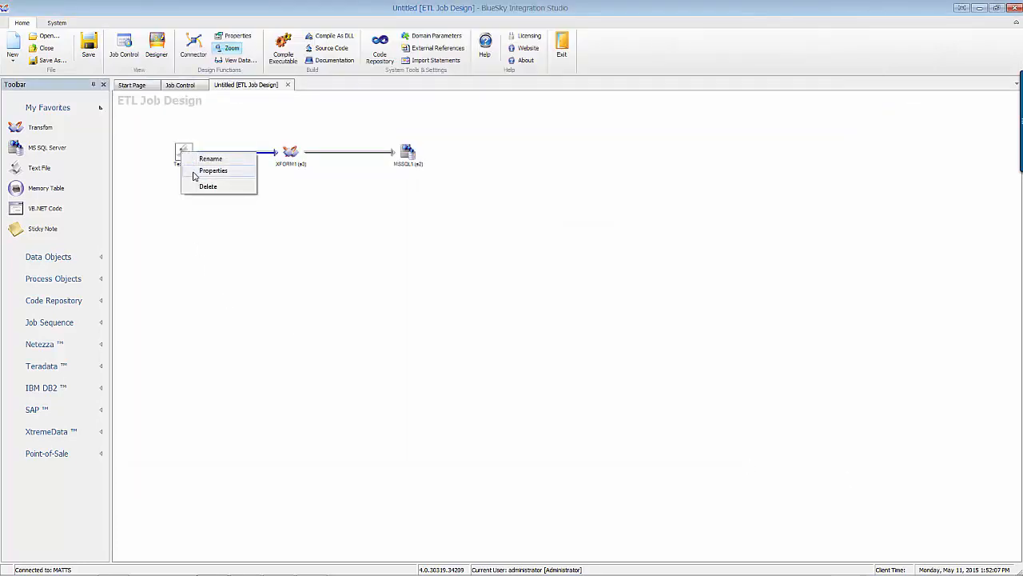
left_click(207, 171)
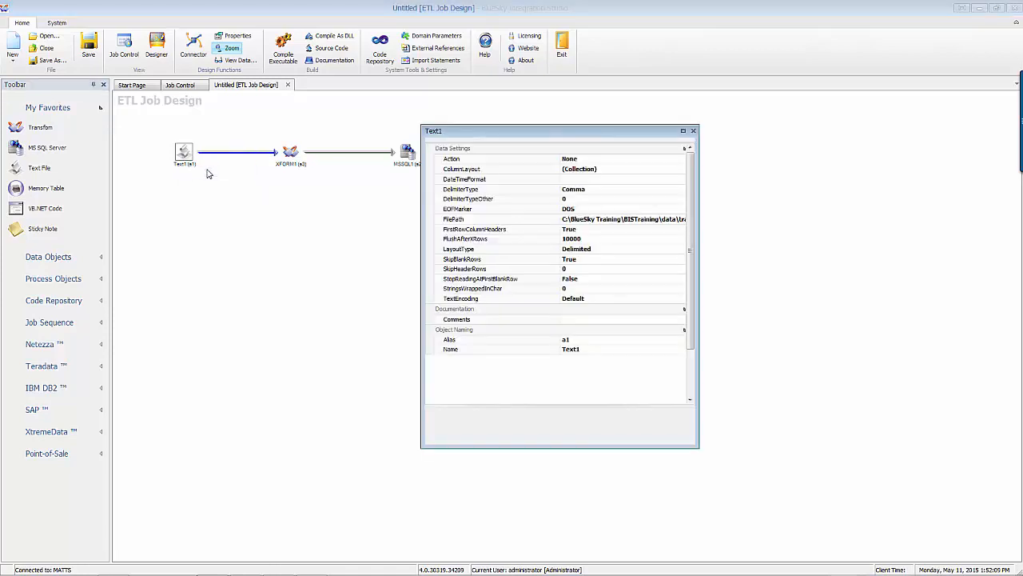
left_click(692, 130)
right_click(183, 157)
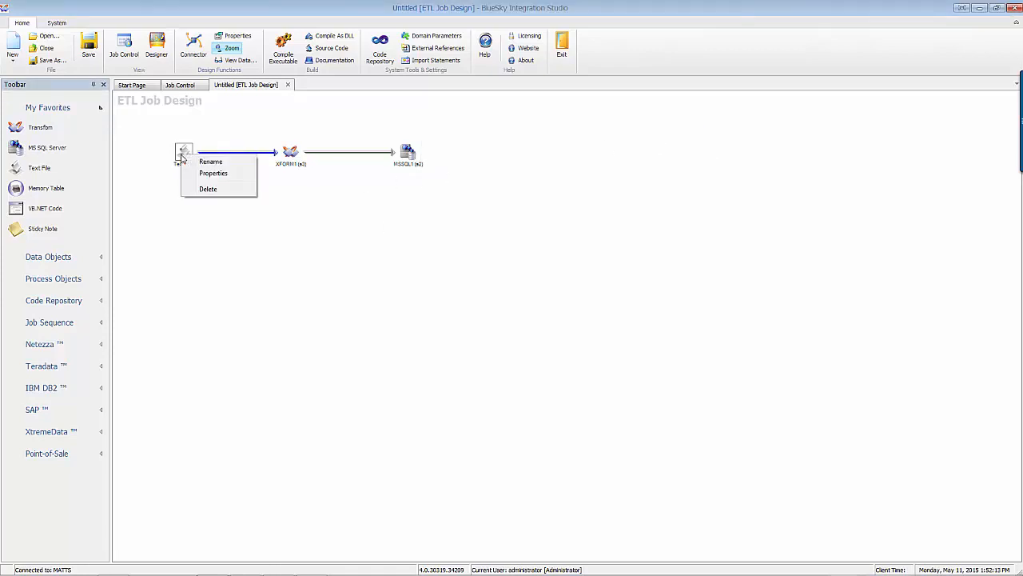
left_click(214, 173)
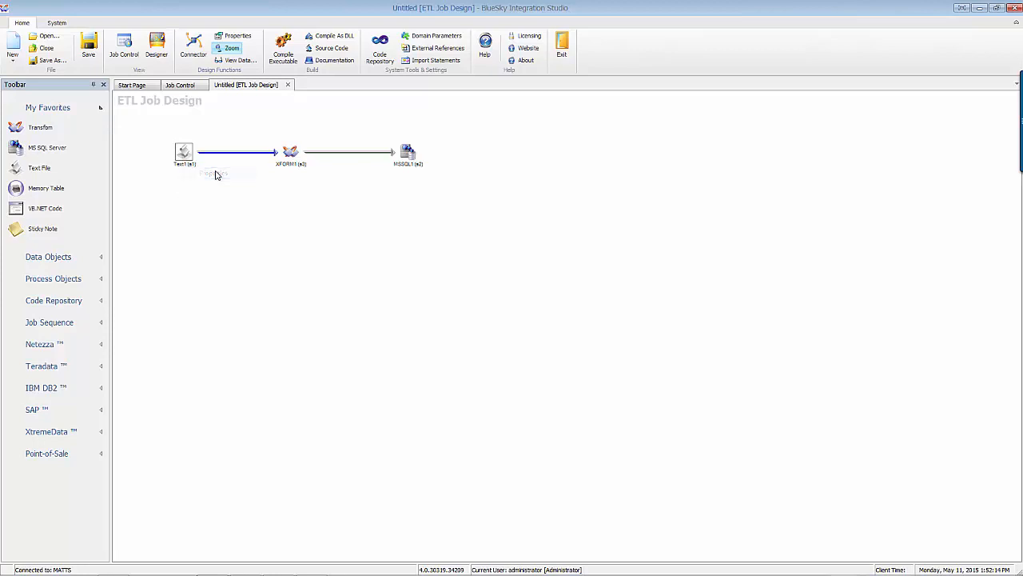
left_click_drag(528, 132, 576, 126)
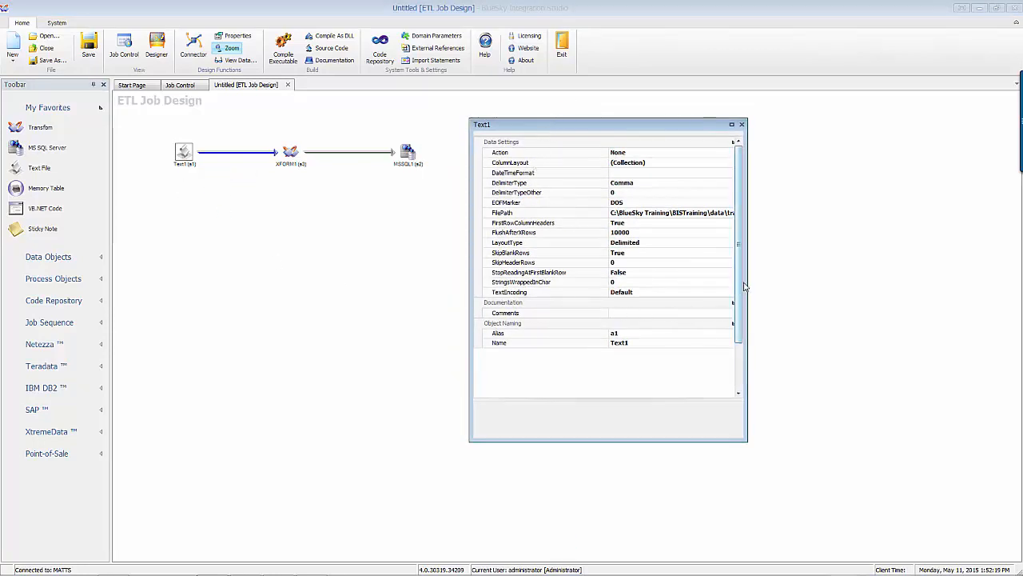
left_click_drag(748, 282, 816, 282)
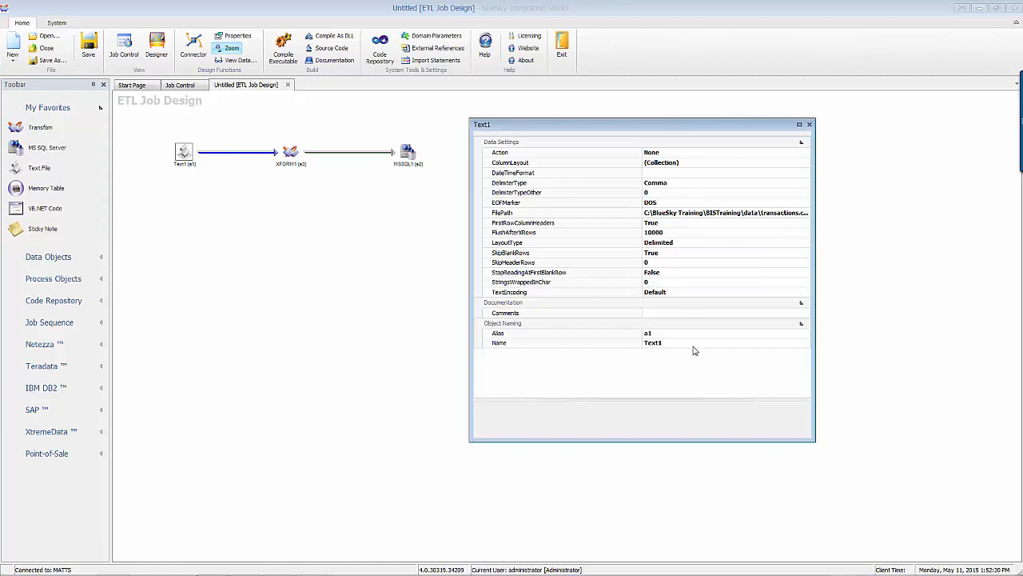
left_click(685, 186)
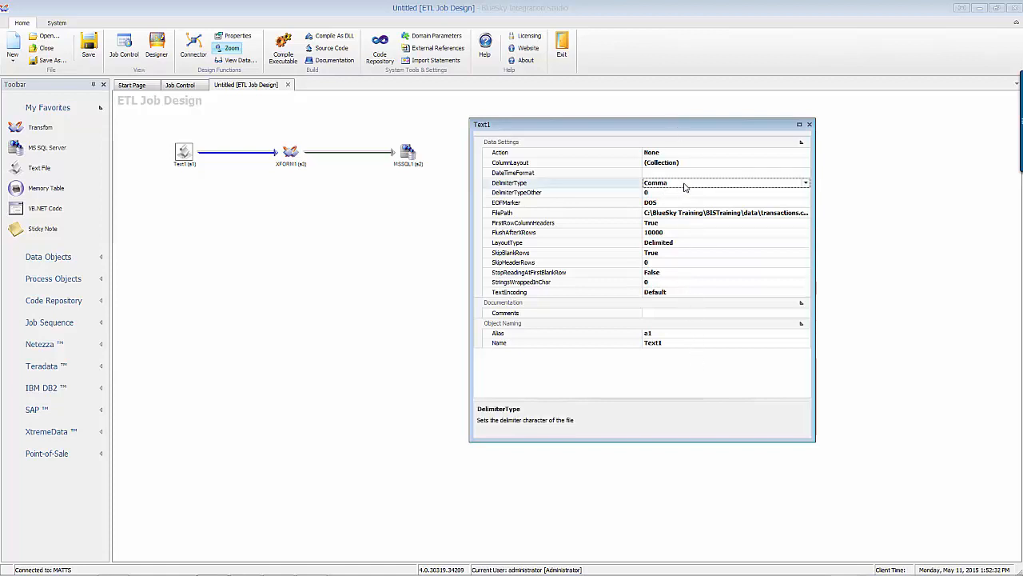
left_click(679, 224)
left_click(633, 213)
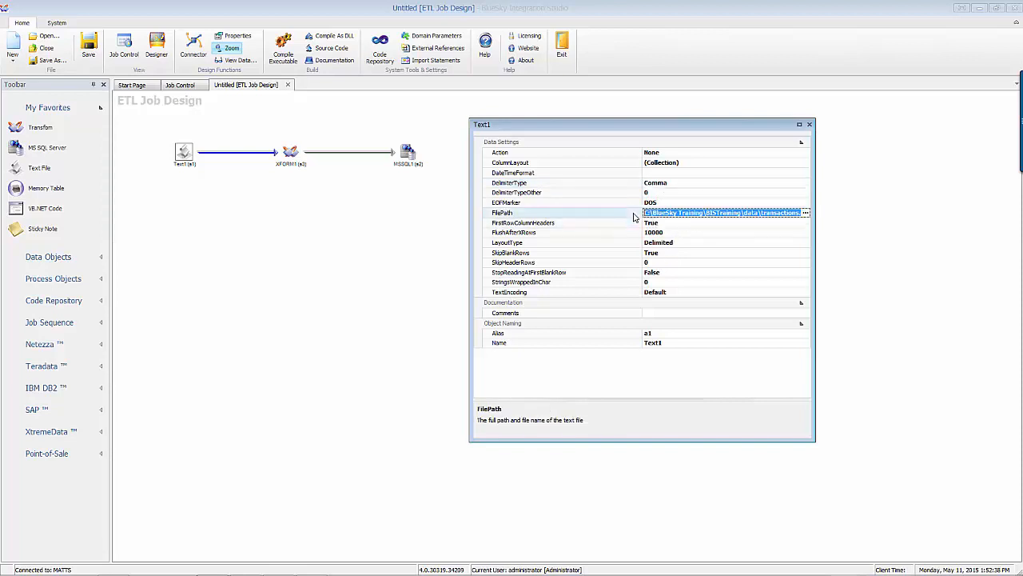
left_click(634, 205)
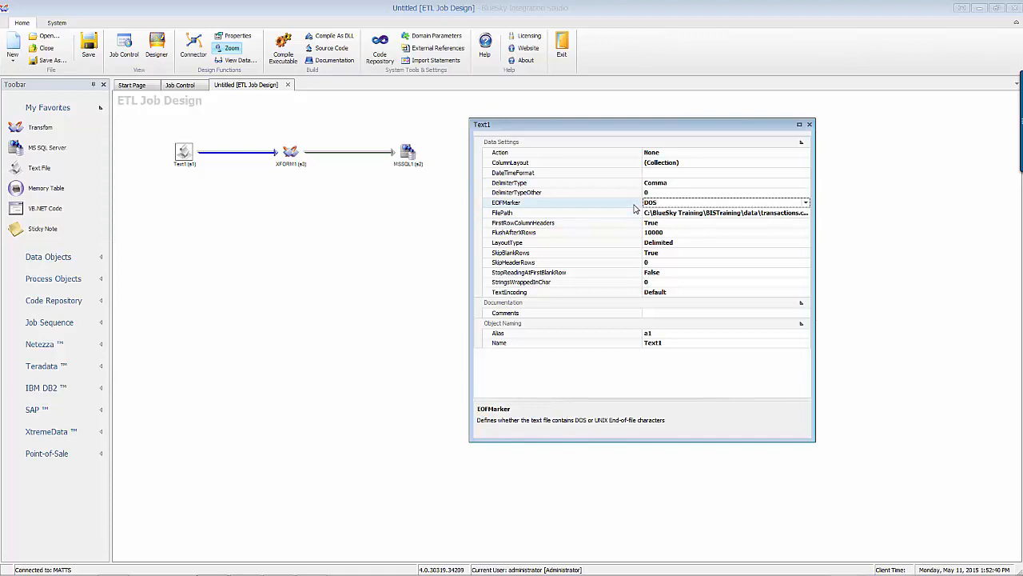
Rename the Text1 object as Sales File.
left_click(673, 343)
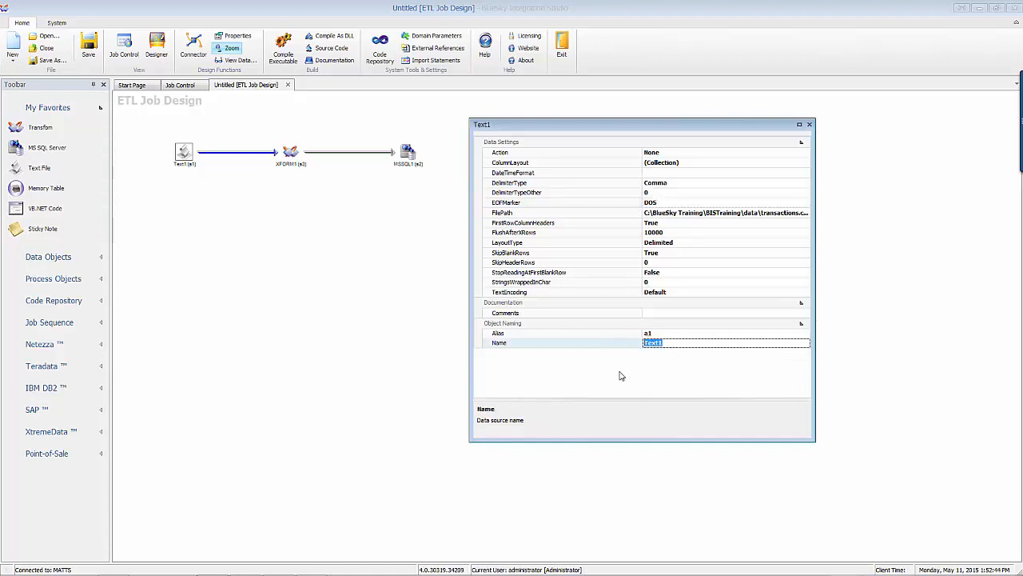
type("Sales File")
key("Return")
left_click(184, 153)
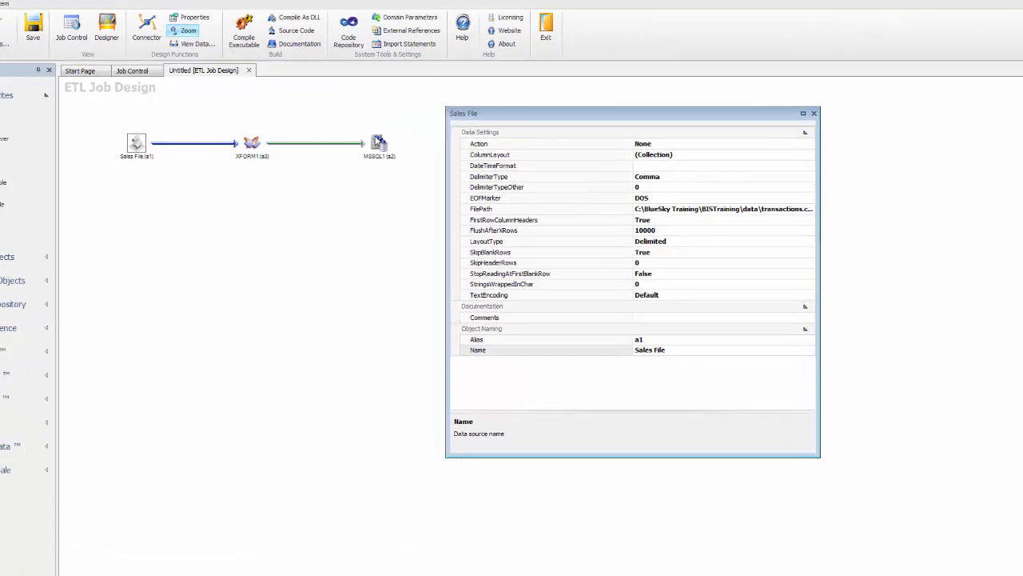
Look at the MSSQL1 object's column layout, opened both directly from the design and through its properties, without changing it.
left_click(378, 141)
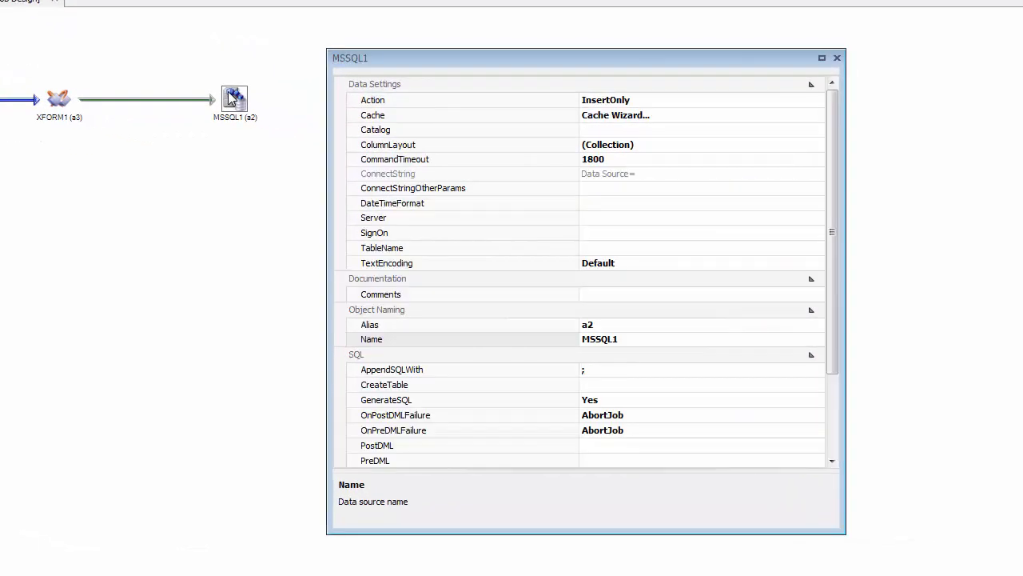
left_click(837, 60)
double_click(233, 92)
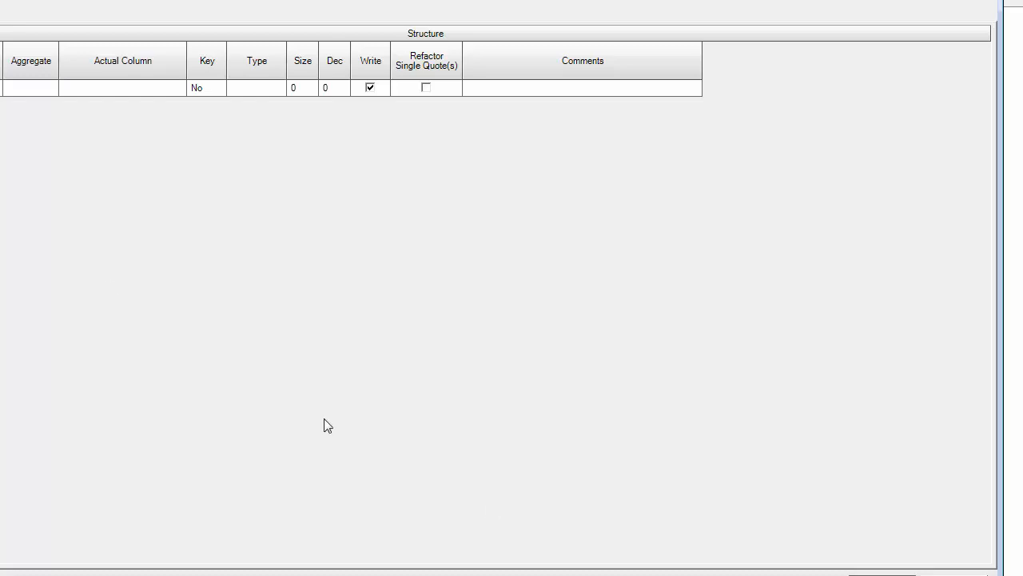
left_click(954, 575)
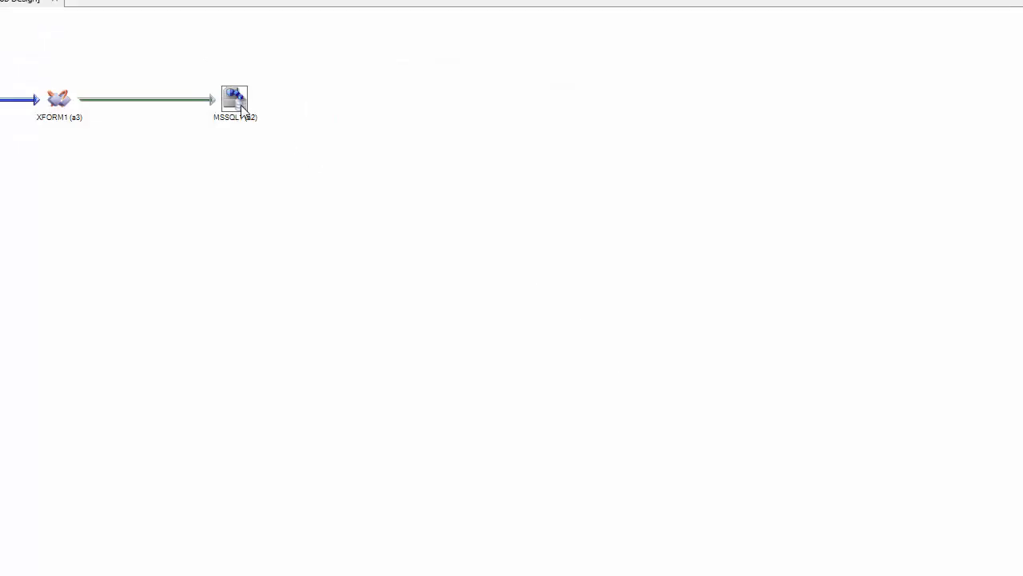
right_click(238, 103)
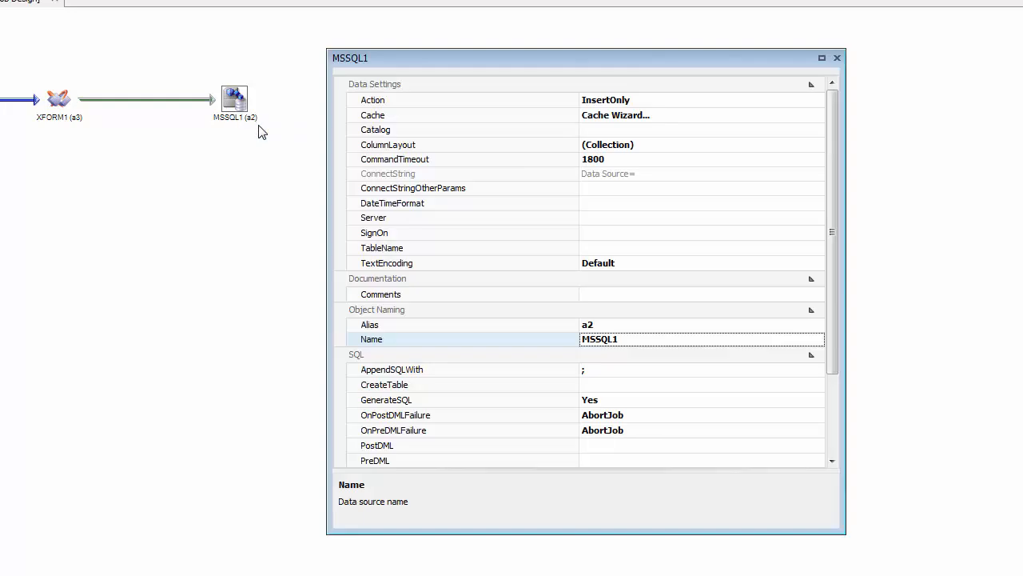
left_click(458, 149)
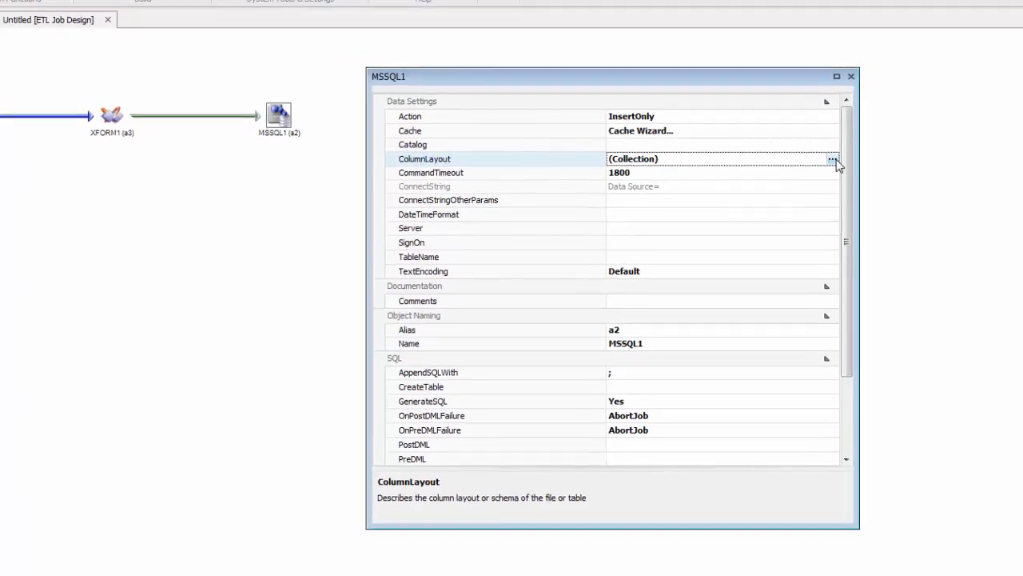
left_click(832, 159)
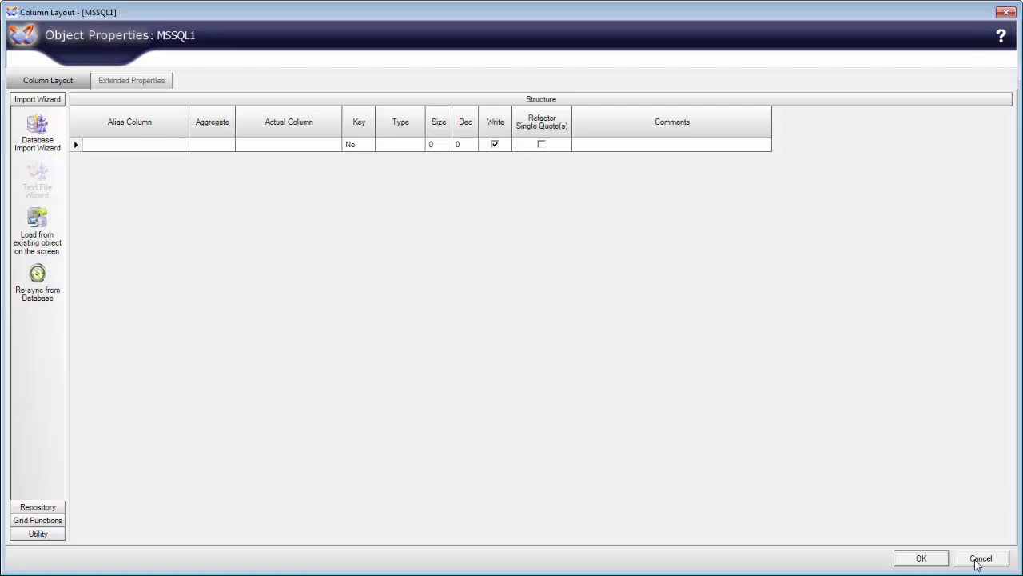
left_click(978, 559)
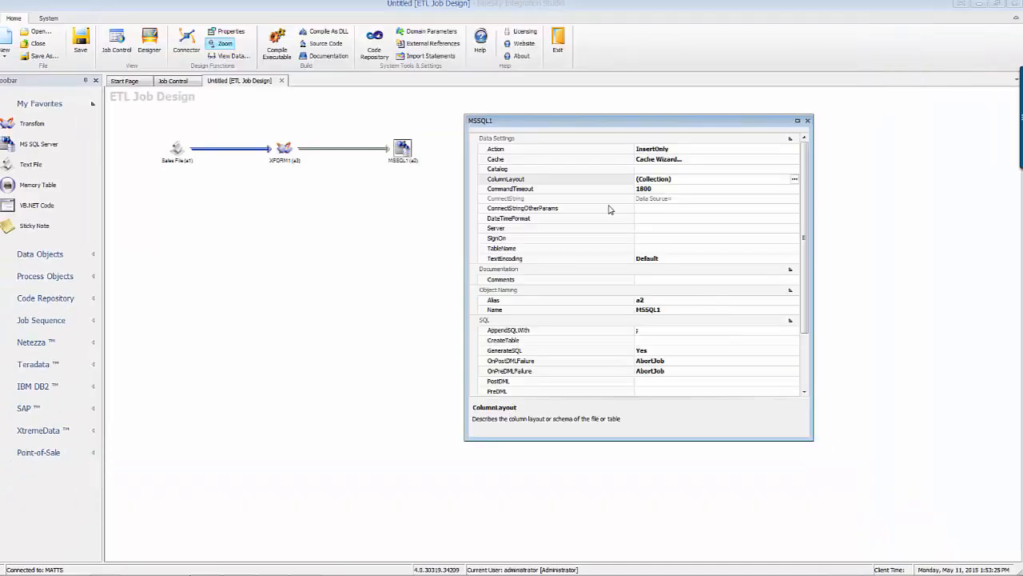
Open MSSQL1's column layout and start the database import wizard with an MS Sql Server connection and no integrated security.
left_click(794, 183)
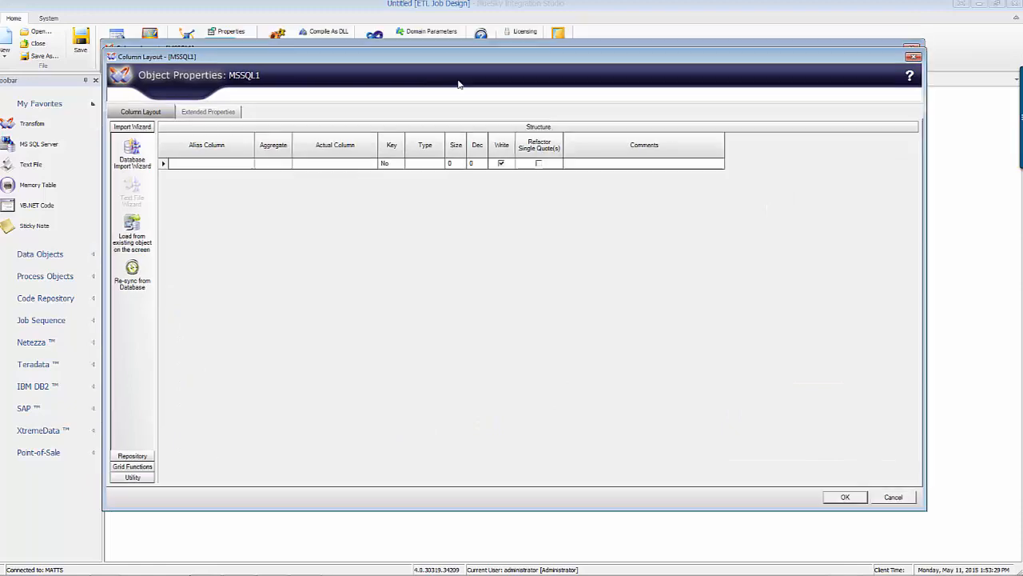
left_click_drag(458, 83, 514, 204)
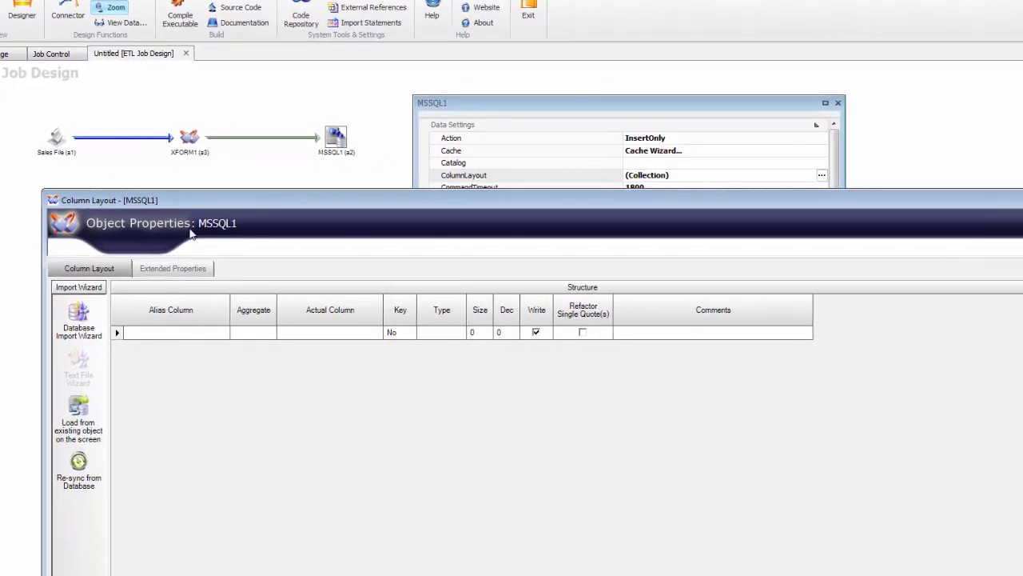
left_click_drag(208, 199, 167, 11)
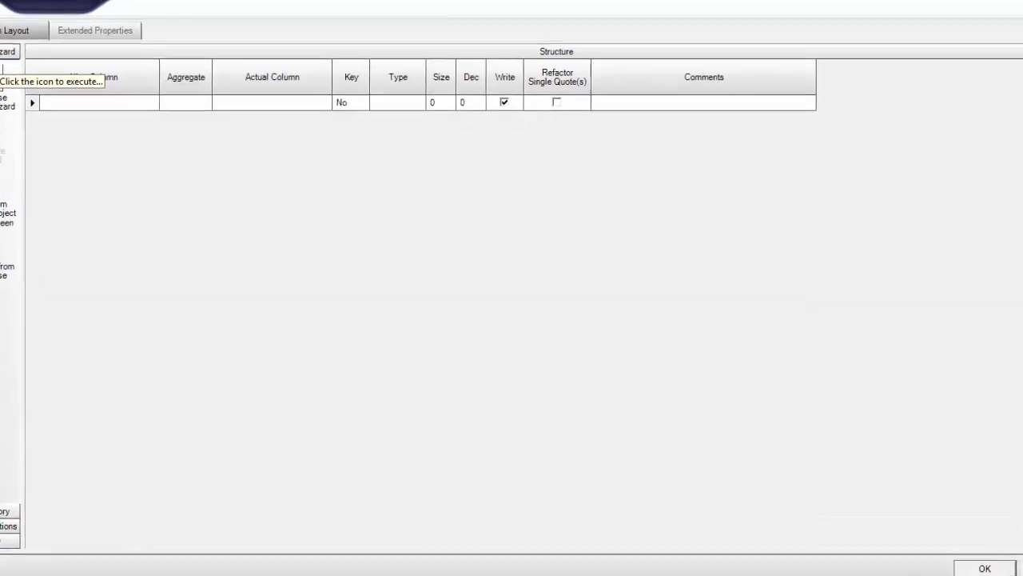
left_click(0, 42)
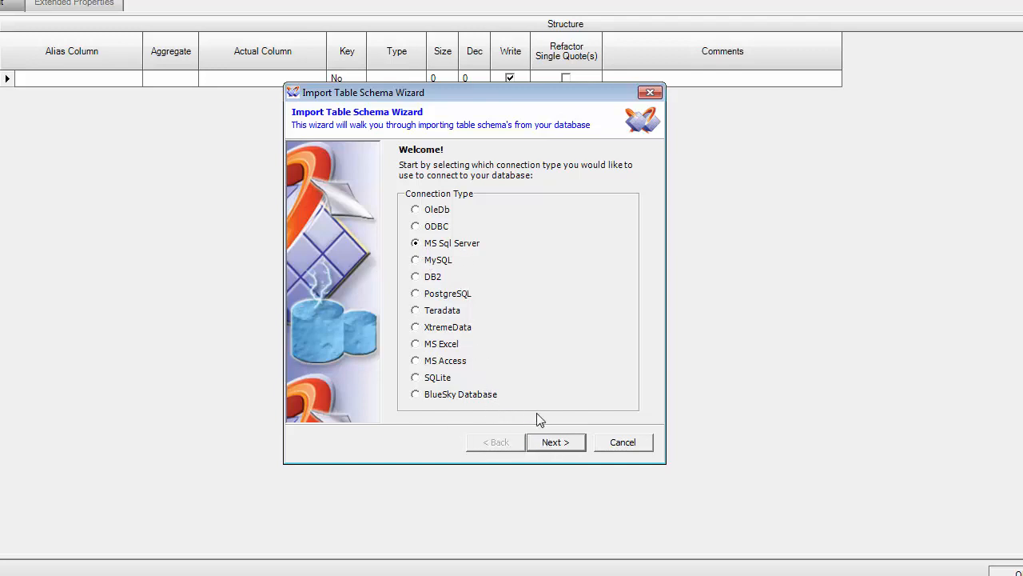
left_click(558, 448)
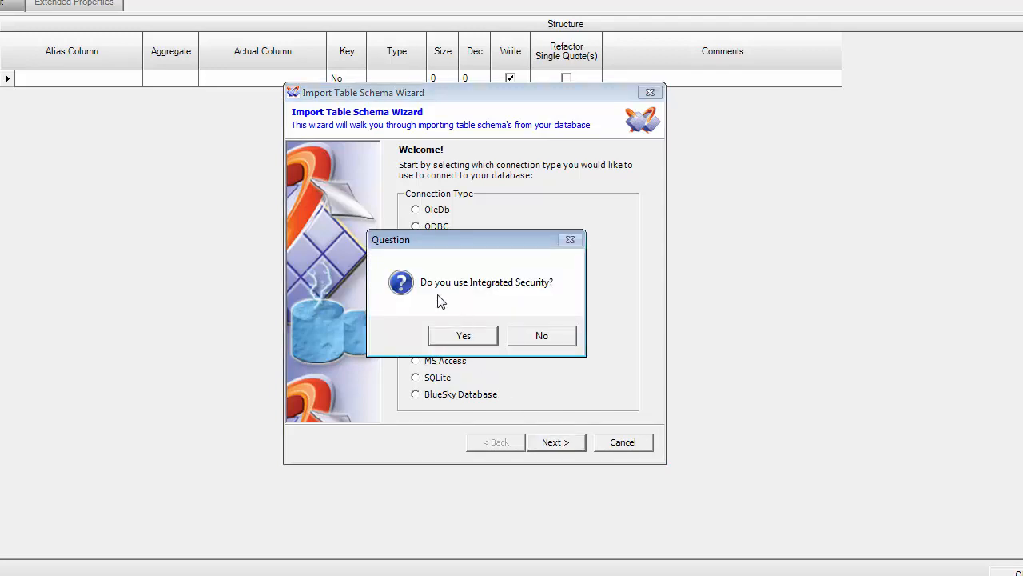
left_click(541, 337)
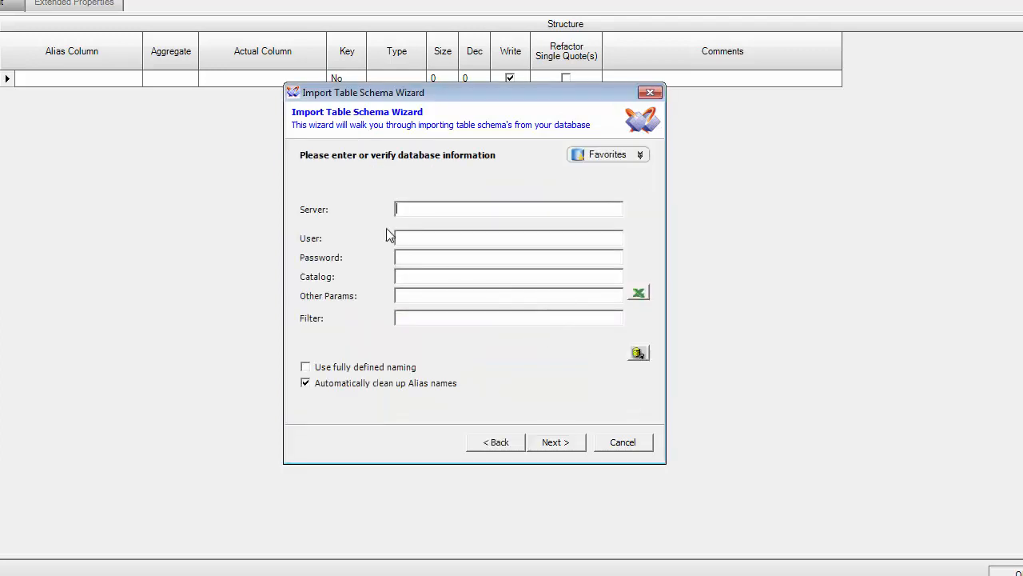
Enter MATTS as the server, sa as the user, the account password, and BISTraining as the catalog for the schema import.
type("MATTS")
key("Tab")
type("sa")
key("Tab")
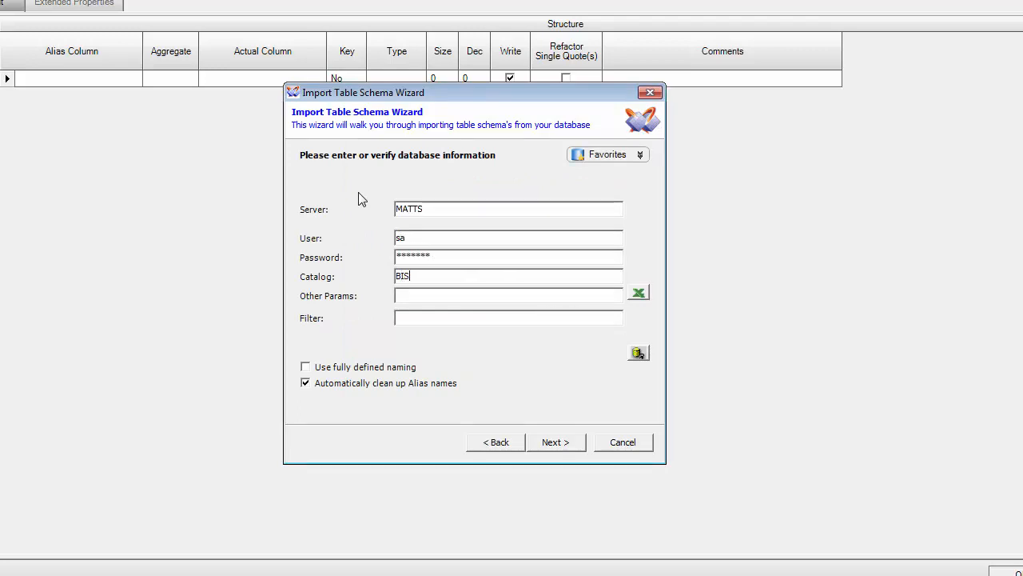
key("BackSpace")
key("BackSpace")
key("BackSpace")
left_click_drag(458, 212, 388, 216)
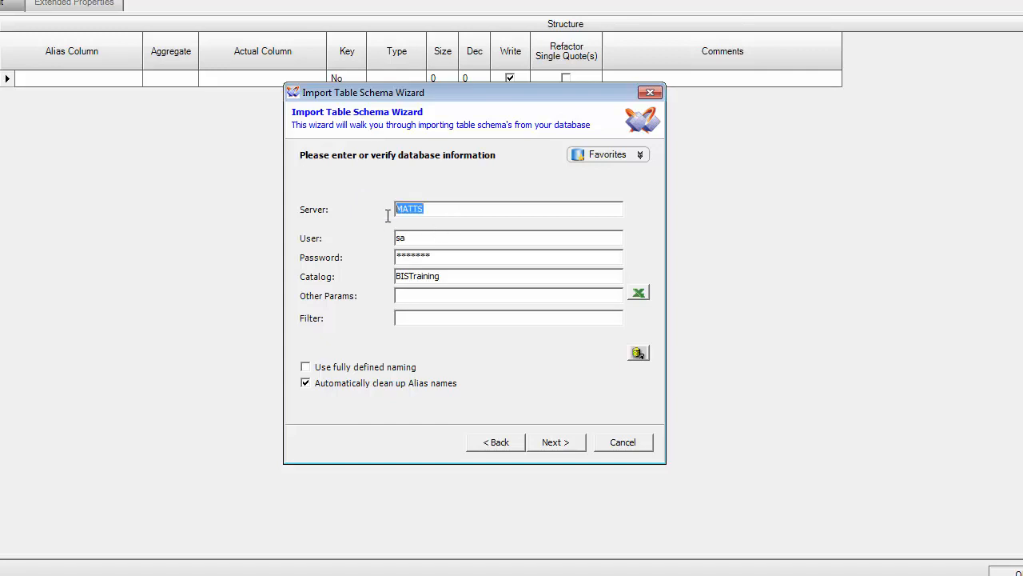
Save the entered database connection to the favorites list as MATTS - BISTraining.
left_click(434, 241)
left_click(470, 256)
key("Tab")
left_click(410, 297)
left_click(588, 160)
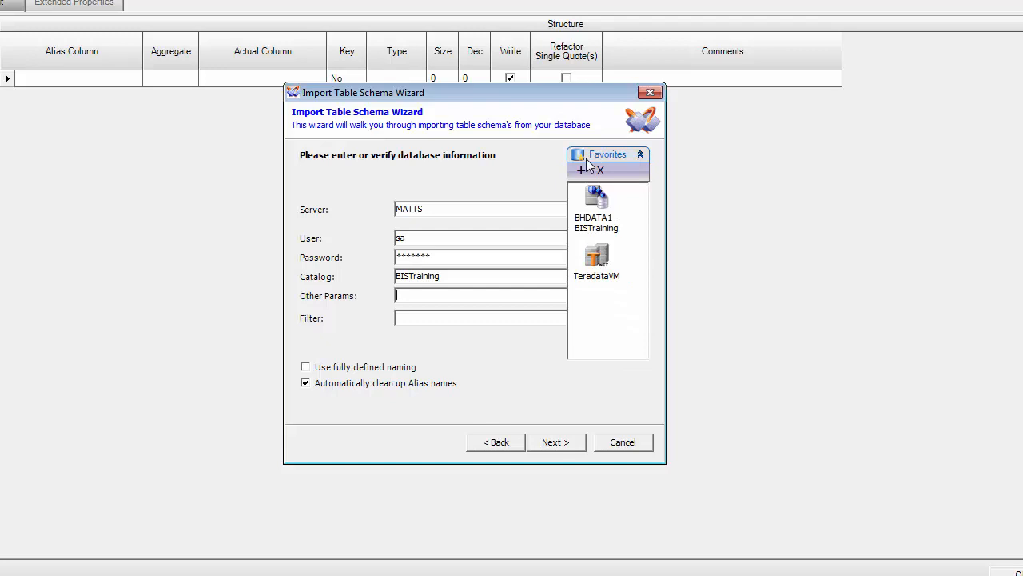
left_click(581, 172)
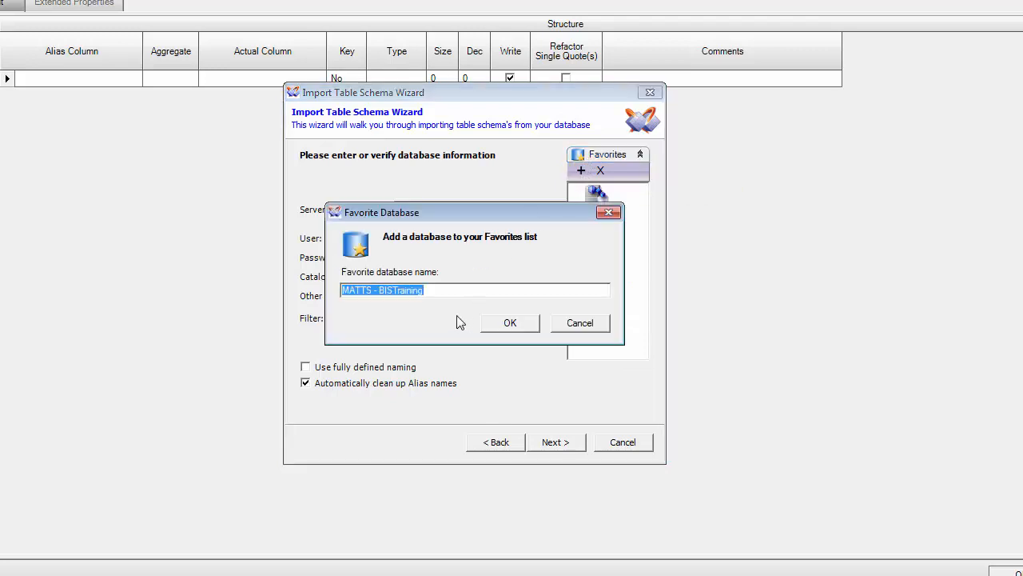
left_click(508, 324)
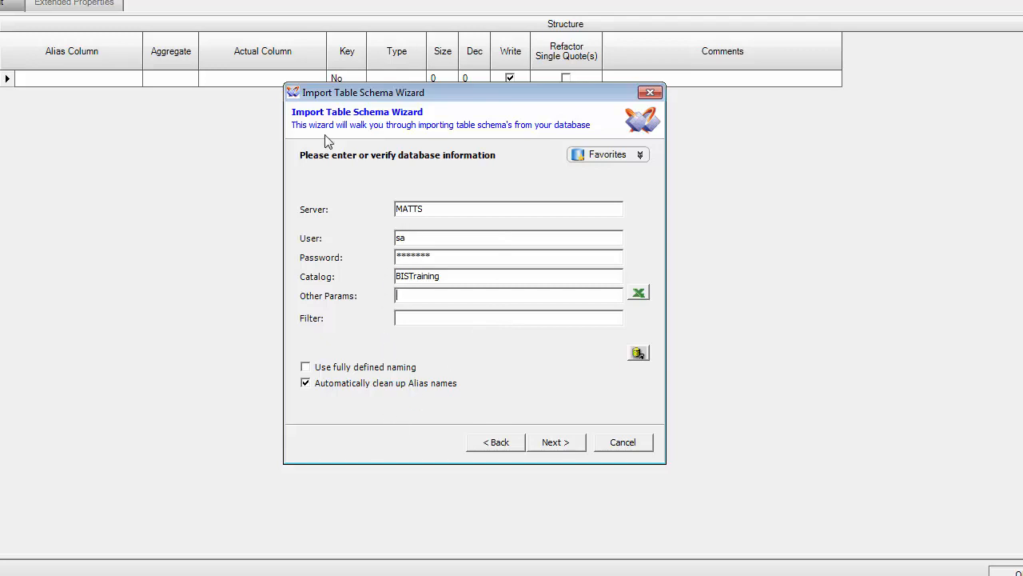
left_click(589, 157)
left_click(589, 158)
Continue to the table selection and choose dbo.TransactionsTable for the schema import.
left_click(550, 445)
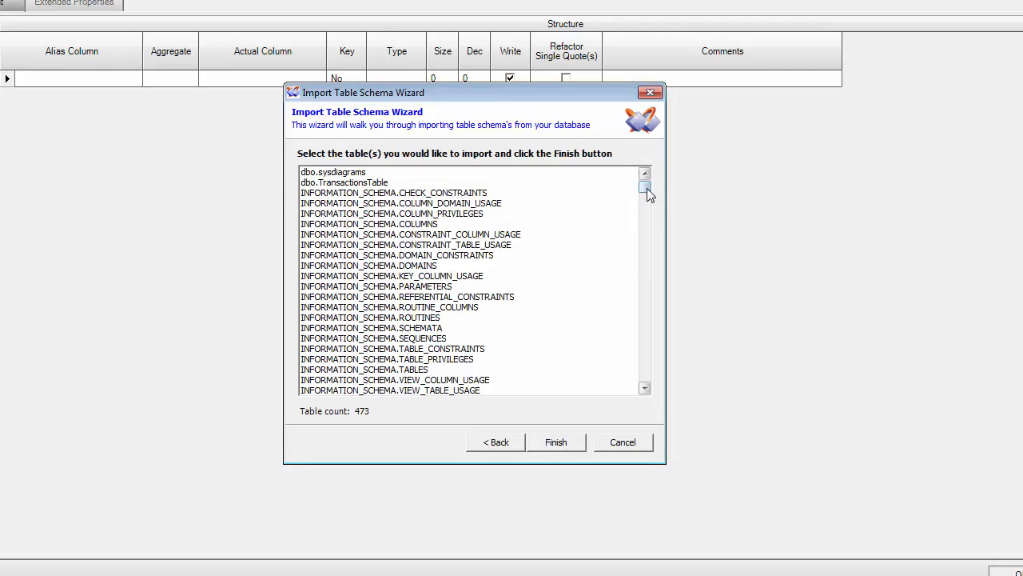
left_click_drag(647, 190, 664, 174)
left_click(365, 182)
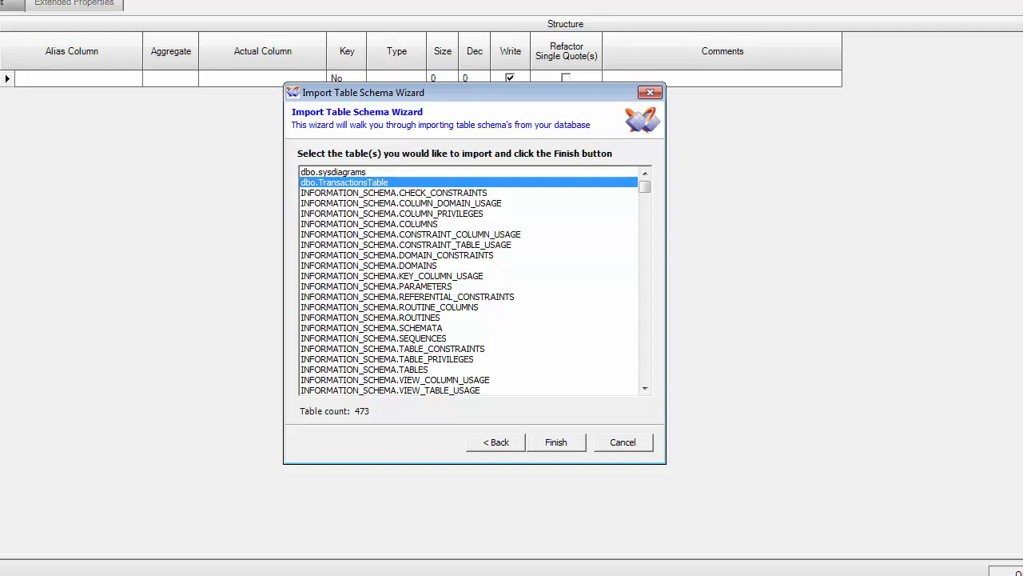
Switch to SQL Server Management Studio, review the CREATE TABLE statement for TransactionsTable, and return to the import wizard.
key("alt+Tab")
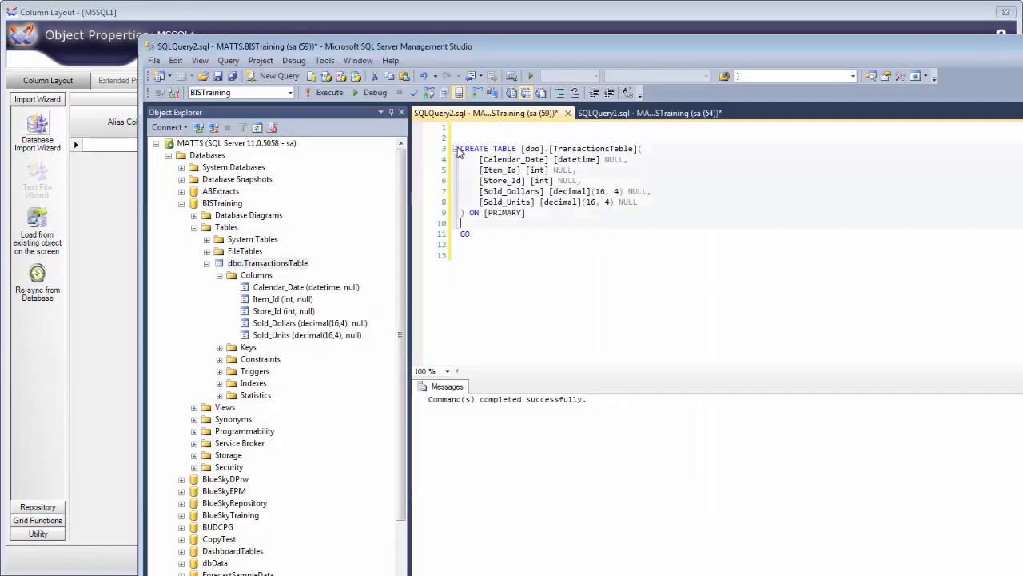
left_click_drag(460, 149, 638, 226)
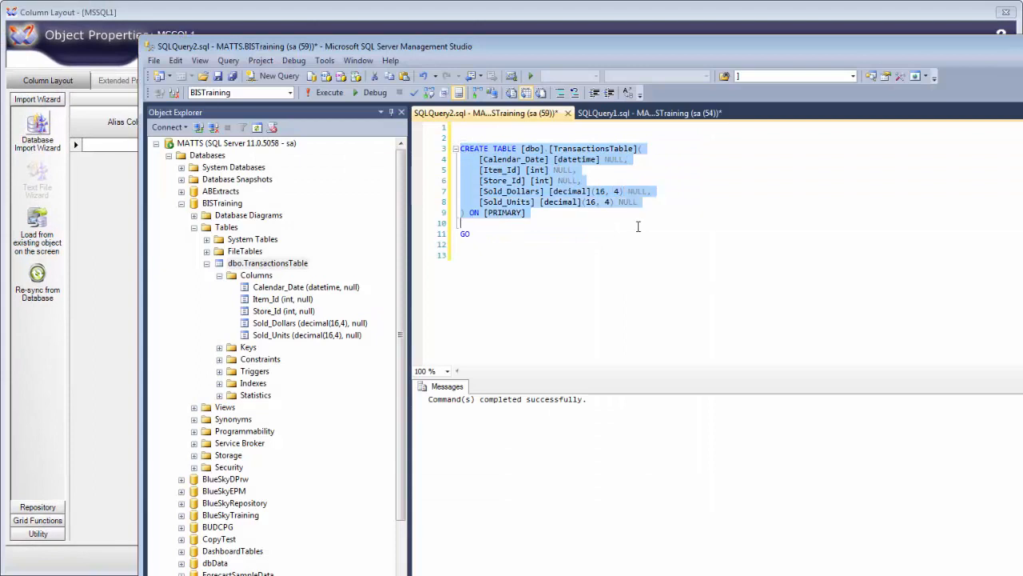
left_click(525, 243)
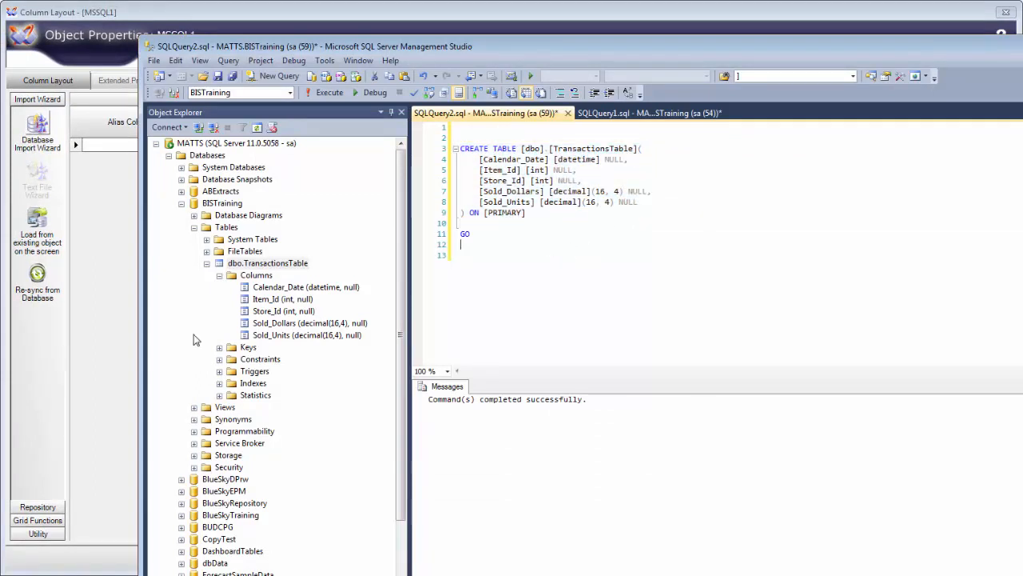
left_click(99, 198)
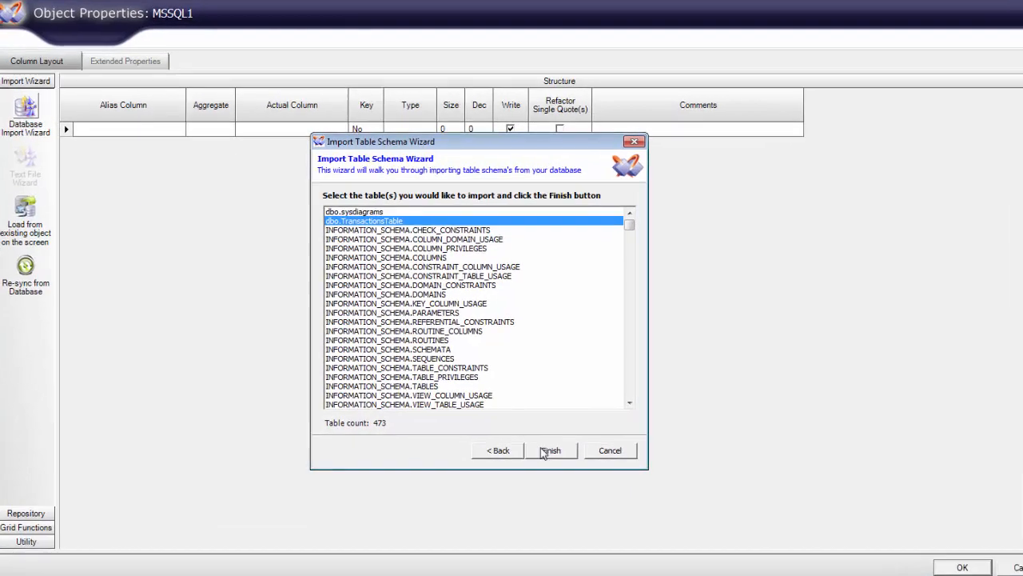
Finish the schema import with all five fields, update the connection properties from the wizard's parameters, and accept MSSQL1's column layout.
left_click(529, 448)
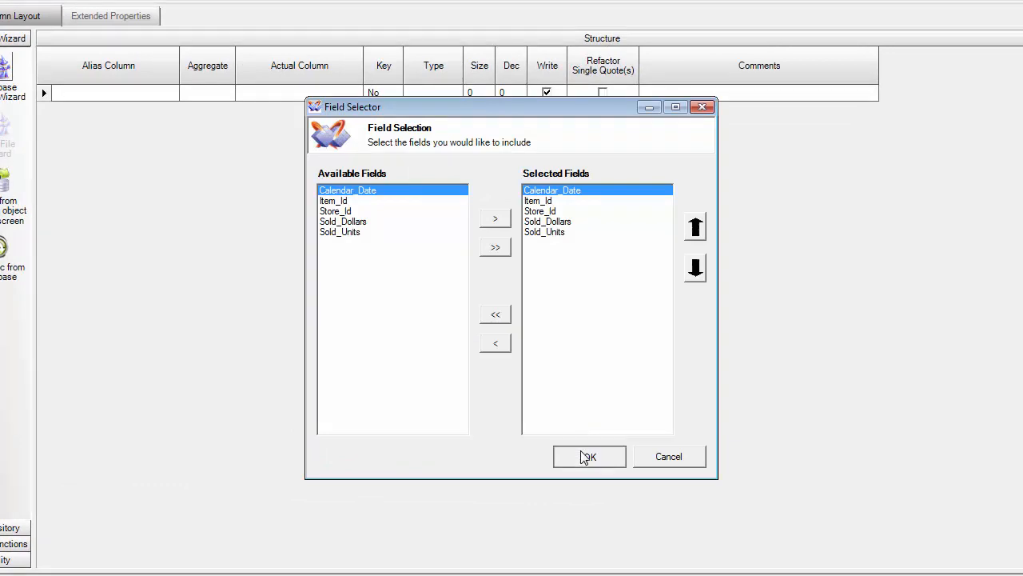
left_click(587, 457)
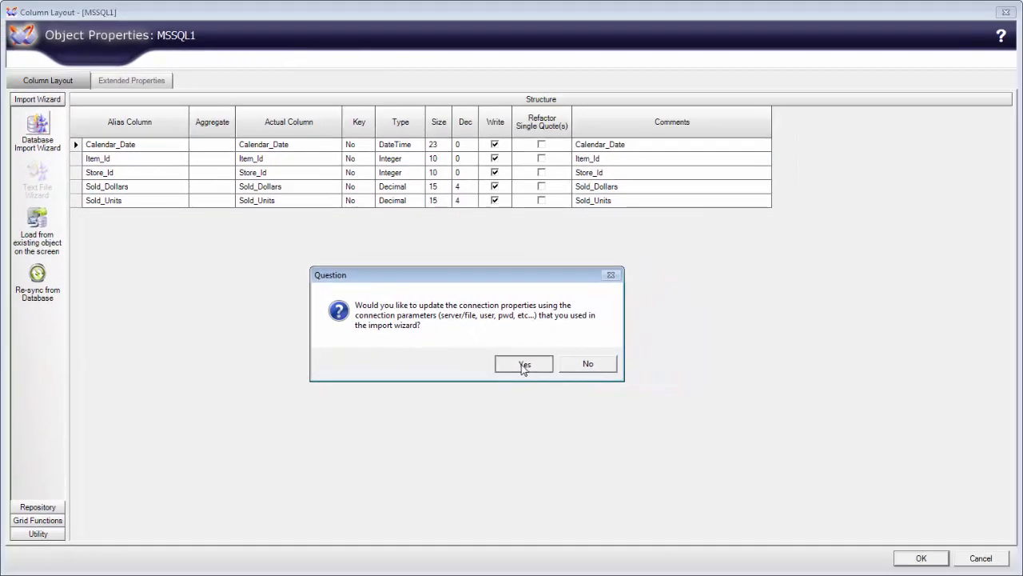
left_click(581, 355)
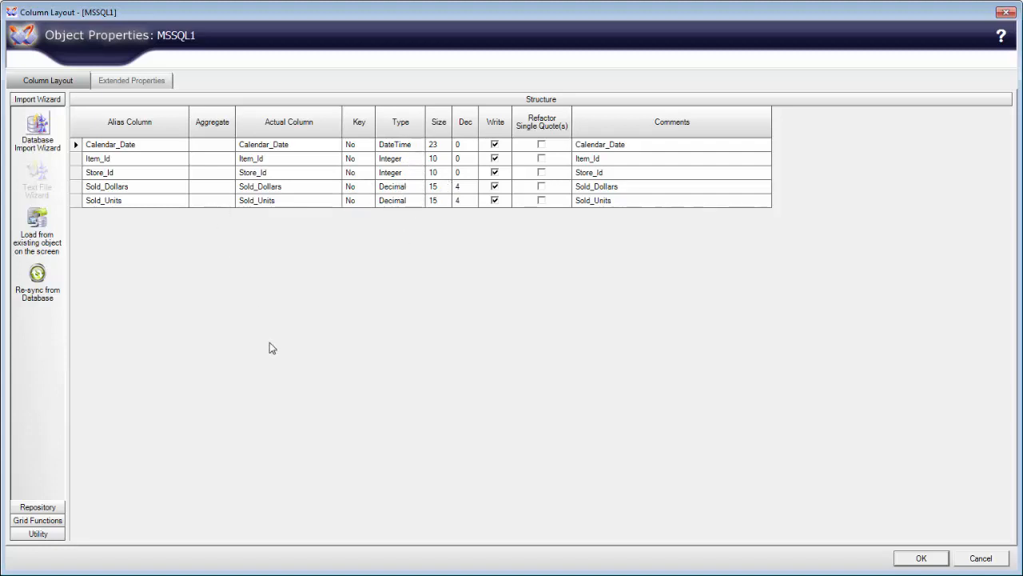
left_click(926, 558)
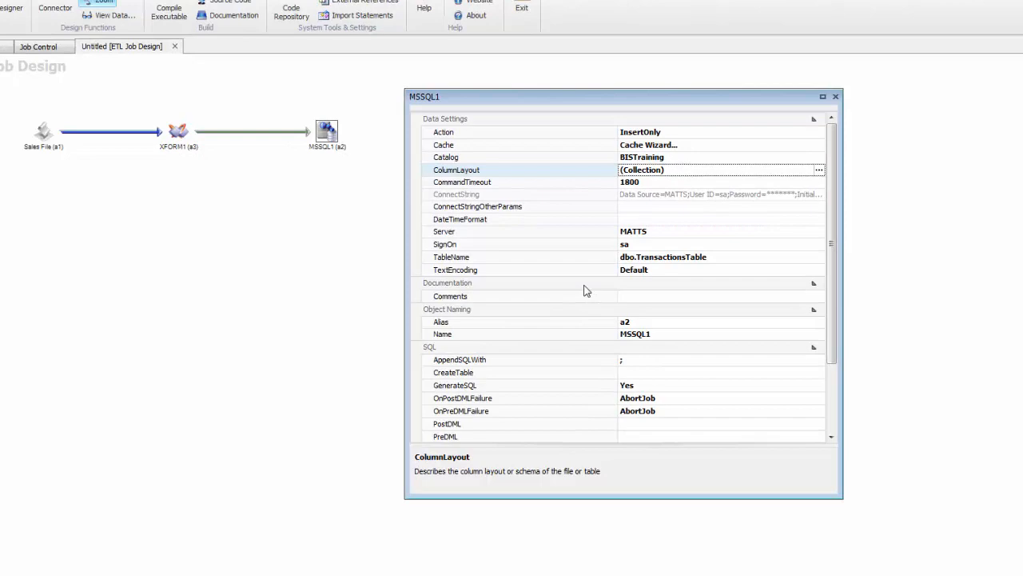
Rename the MSSQL1 object as Transactions Table.
left_click(666, 336)
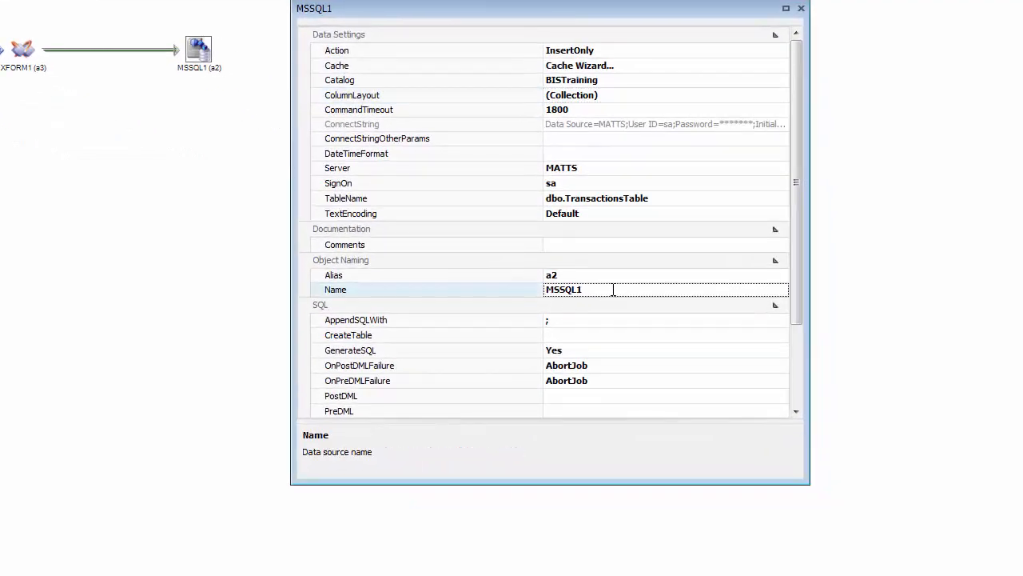
left_click_drag(612, 290, 482, 278)
type("Transactions Table")
key("Return")
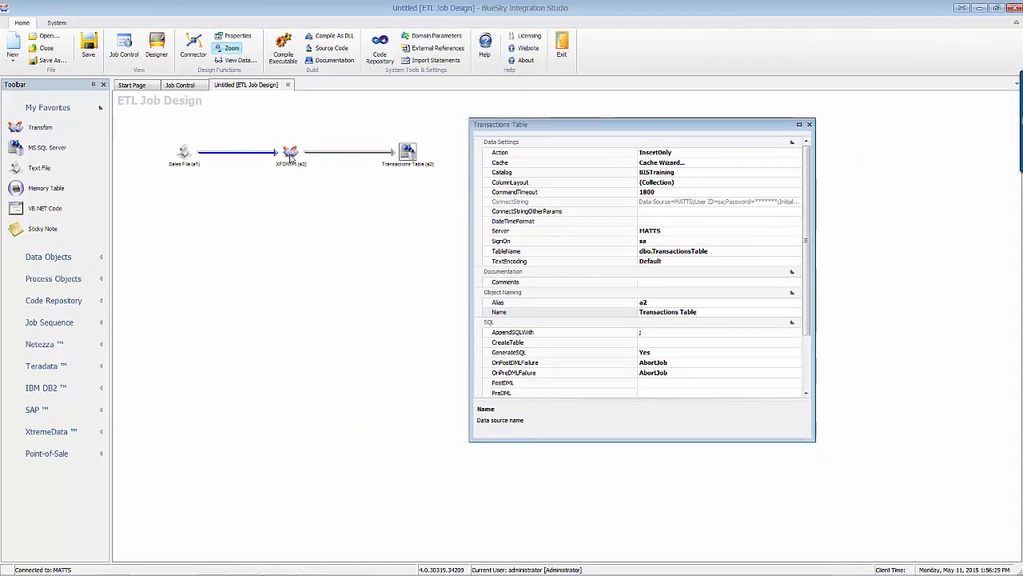
left_click(182, 157)
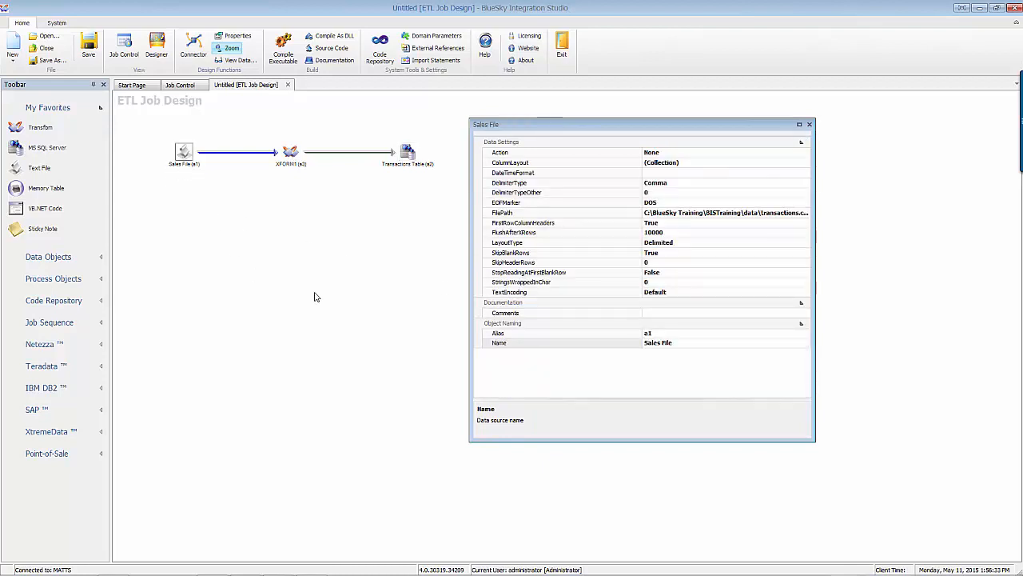
left_click(407, 153)
left_click(291, 156)
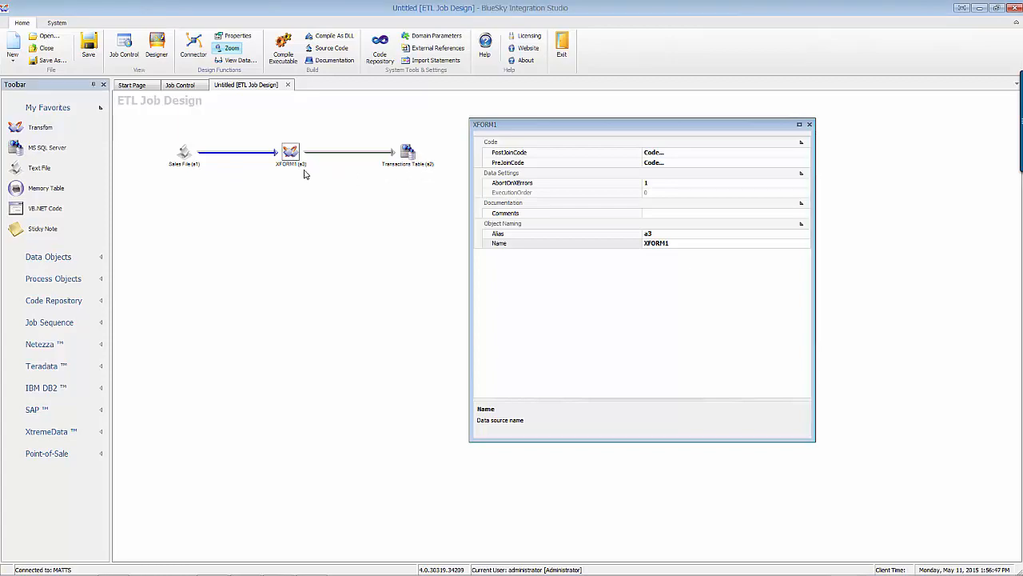
Set the Sales File object's alias to SalesFile.
left_click(184, 152)
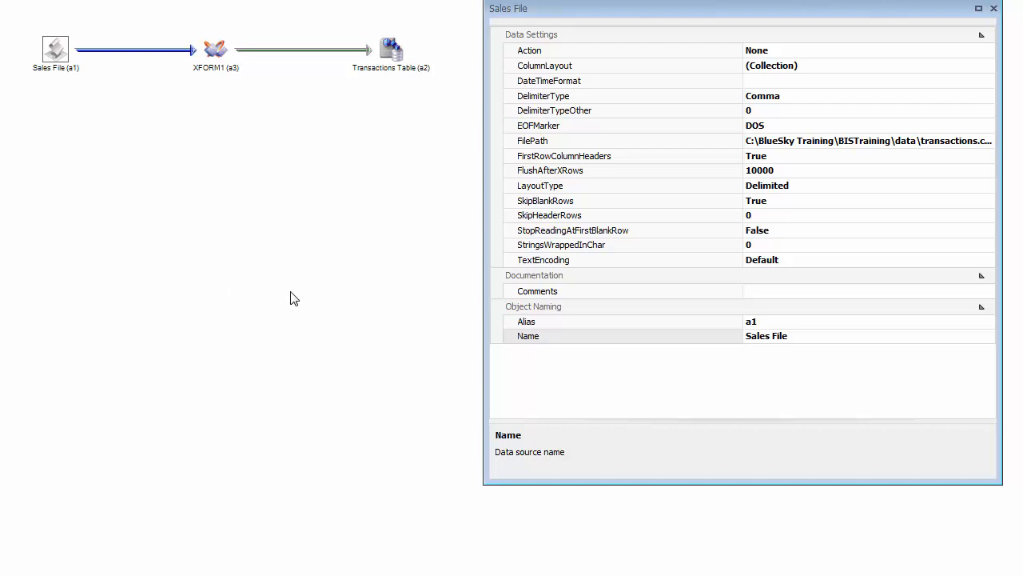
left_click(718, 324)
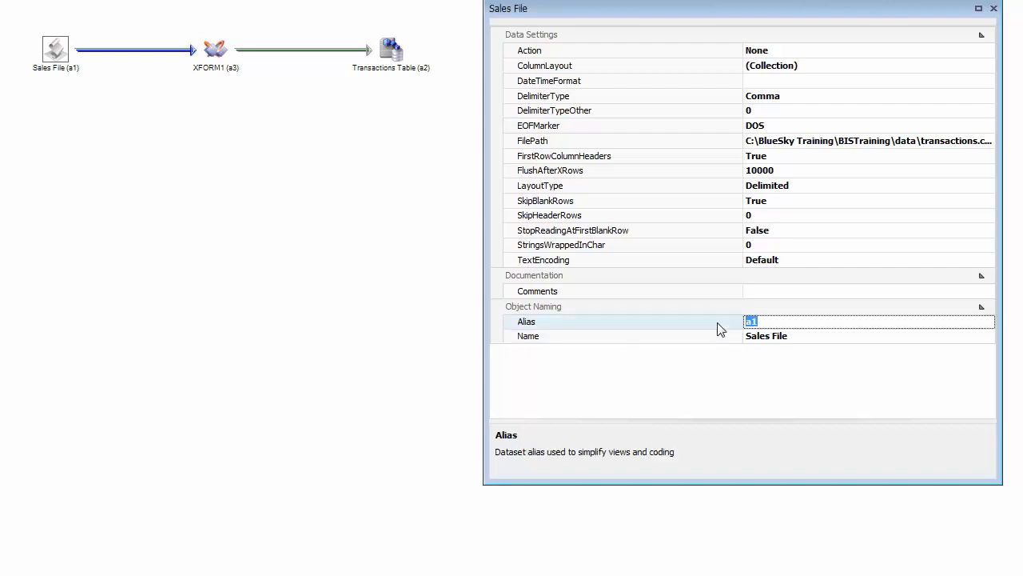
type("i1")
left_click(725, 323)
type("SalesFile")
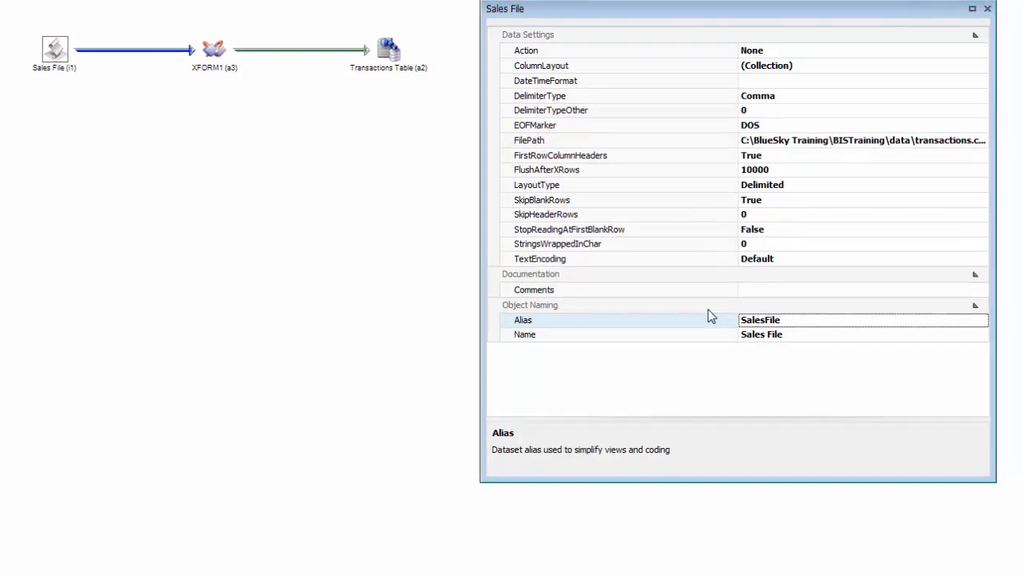
key("Return")
Set the Transactions Table object's alias to TransactionsTable.
left_click(390, 50)
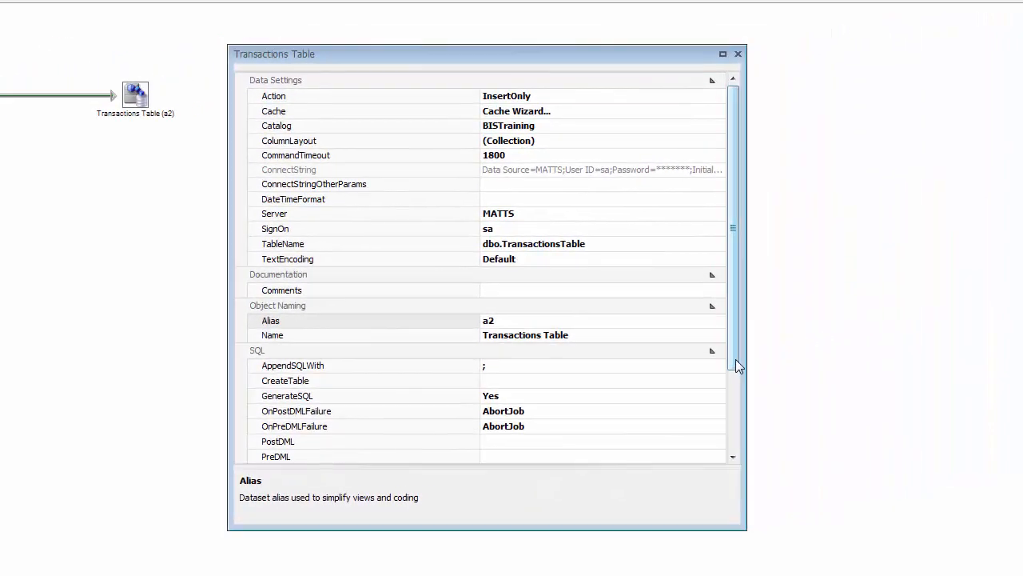
left_click_drag(735, 359, 744, 464)
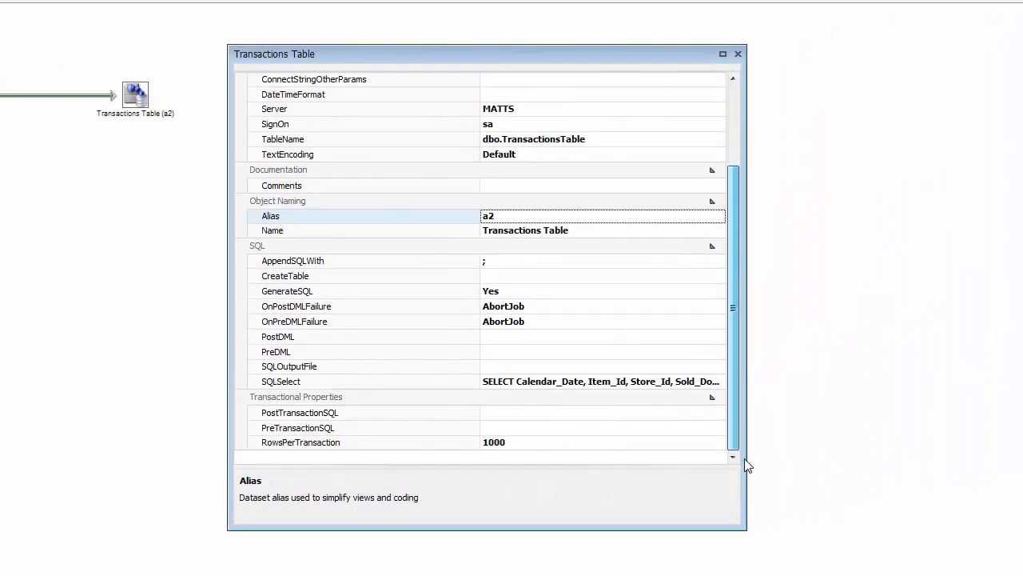
double_click(512, 216)
type("Transac")
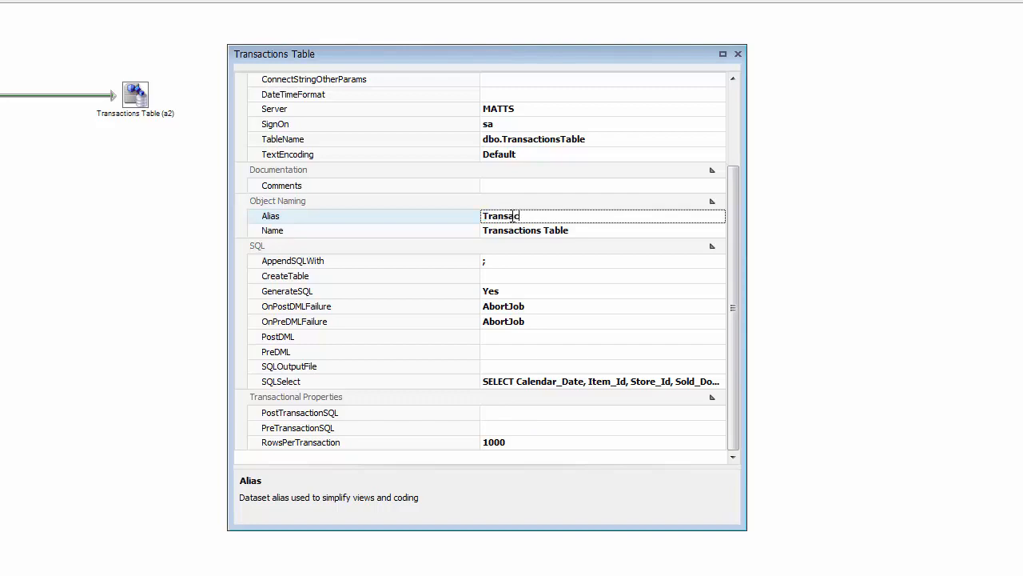
type("tionsTable")
key("Return")
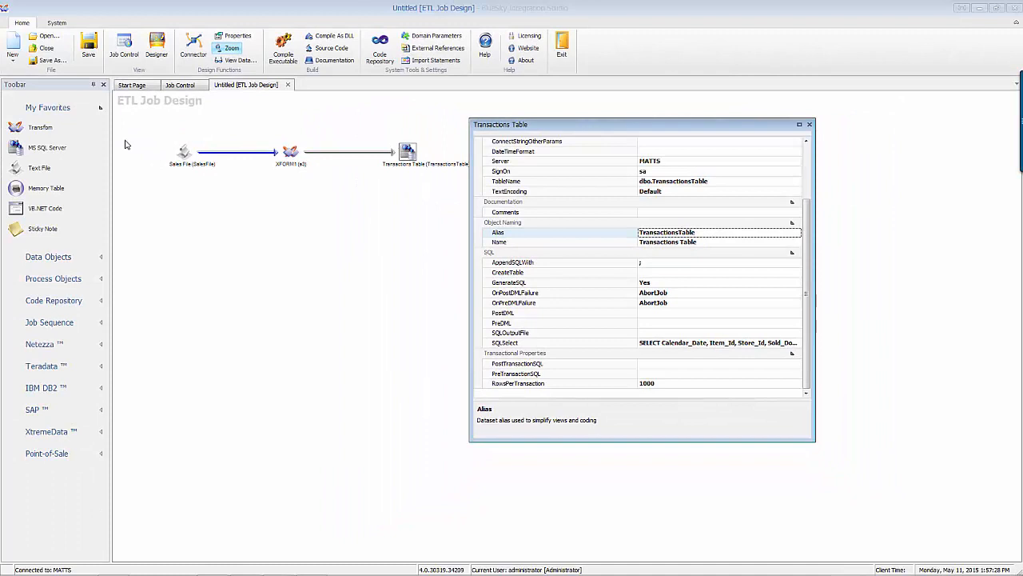
Close the object properties and move the Sales File object slightly farther away from XFORM1 in the job design.
left_click(182, 160)
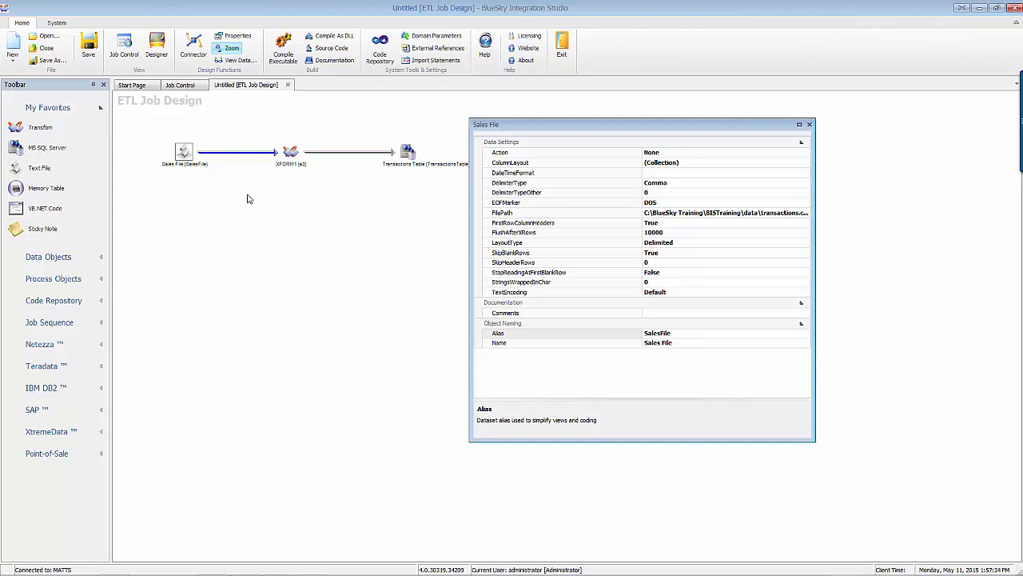
left_click(291, 153)
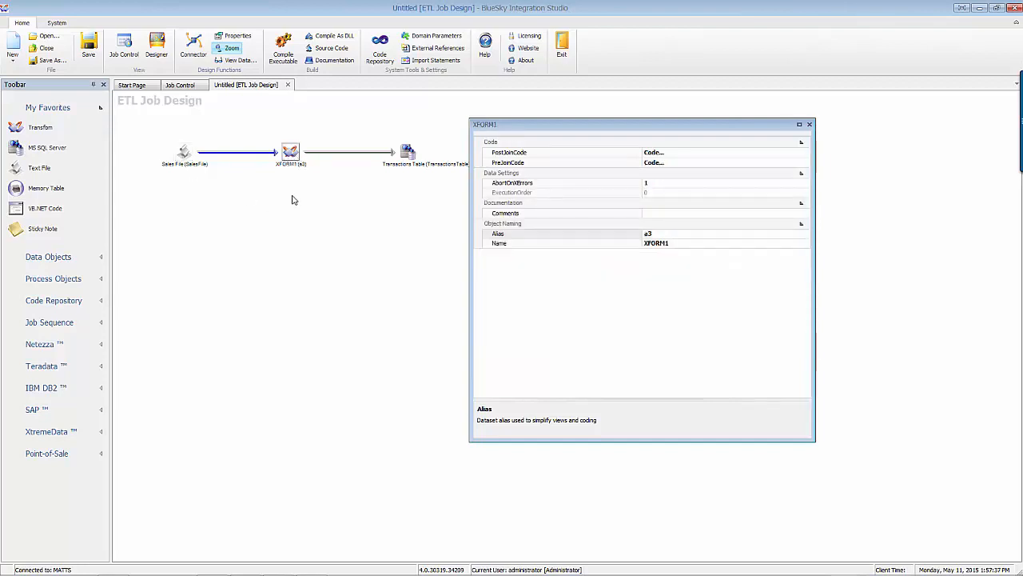
left_click(809, 125)
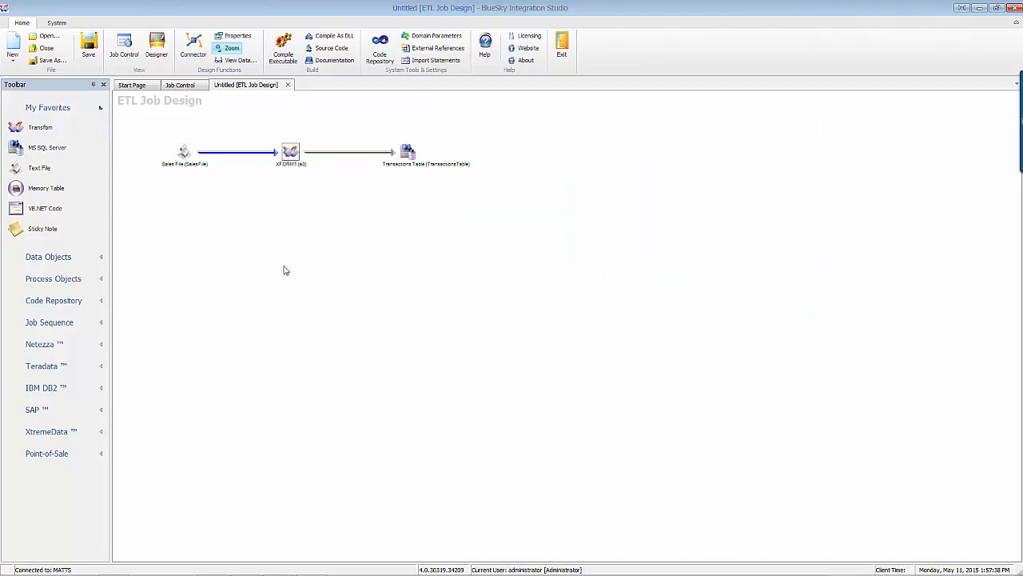
left_click_drag(186, 156, 178, 154)
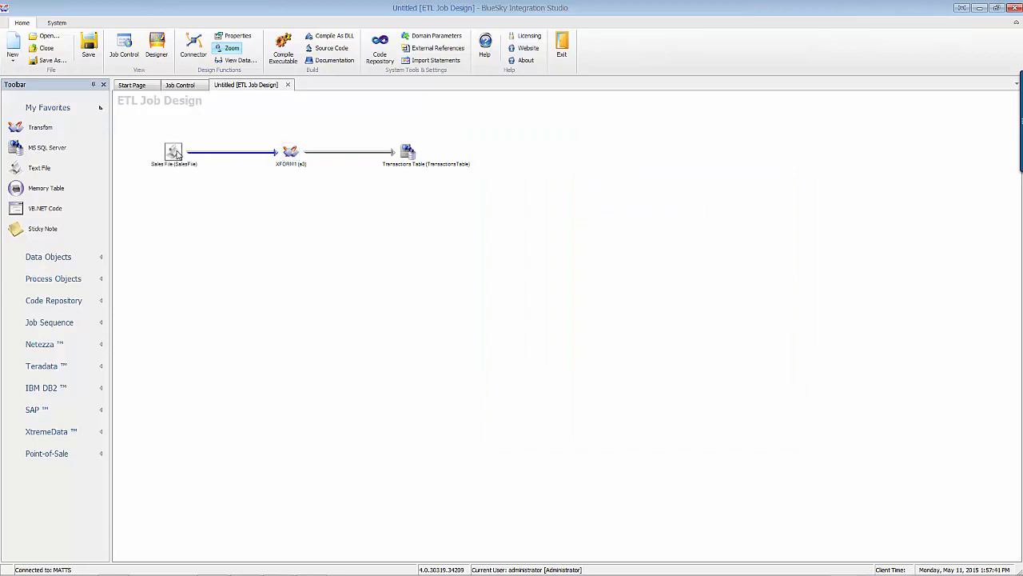
left_click(280, 301)
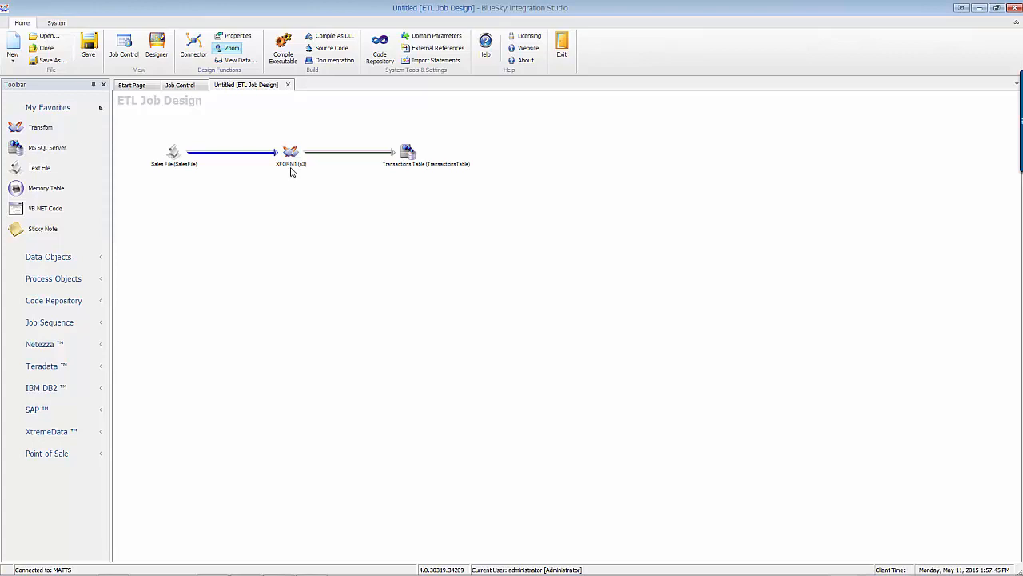
Open XFORM1's mapping and map Sales File's Calendar_Dt, Item_Id and Store_Id individually to the corresponding Transactions Table columns.
double_click(290, 154)
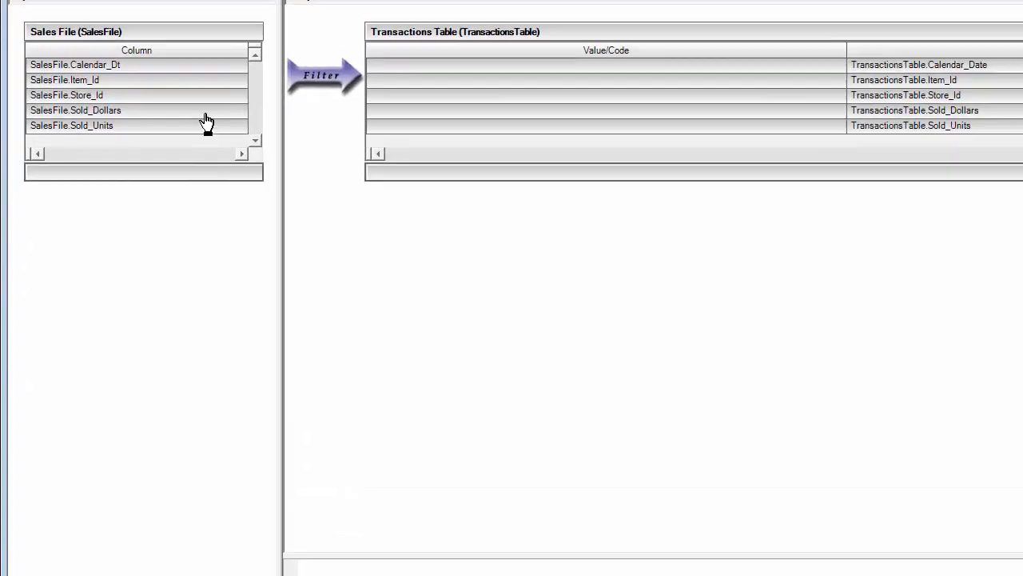
left_click_drag(192, 65, 382, 71)
left_click_drag(200, 80, 379, 88)
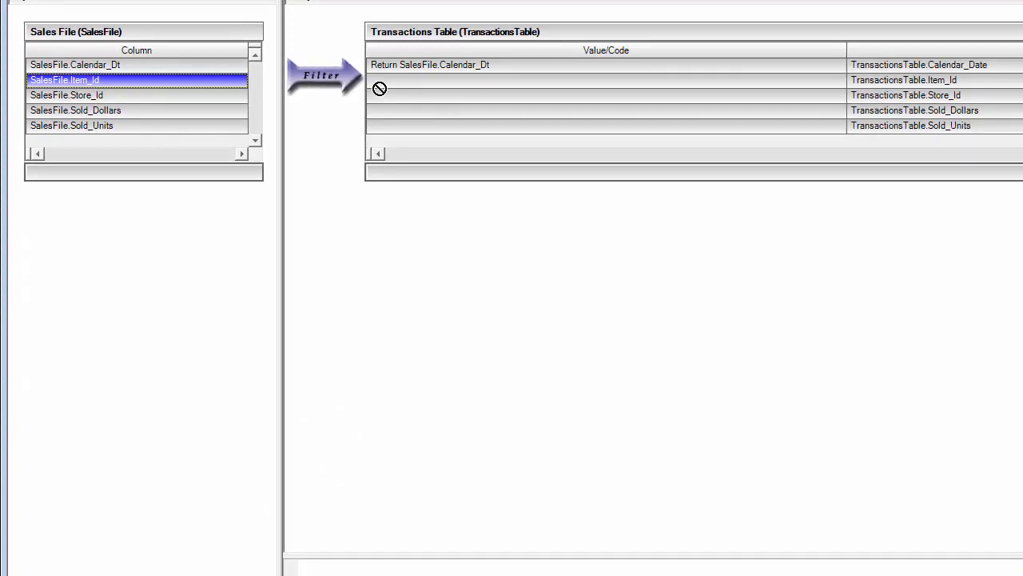
left_click_drag(209, 75, 404, 86)
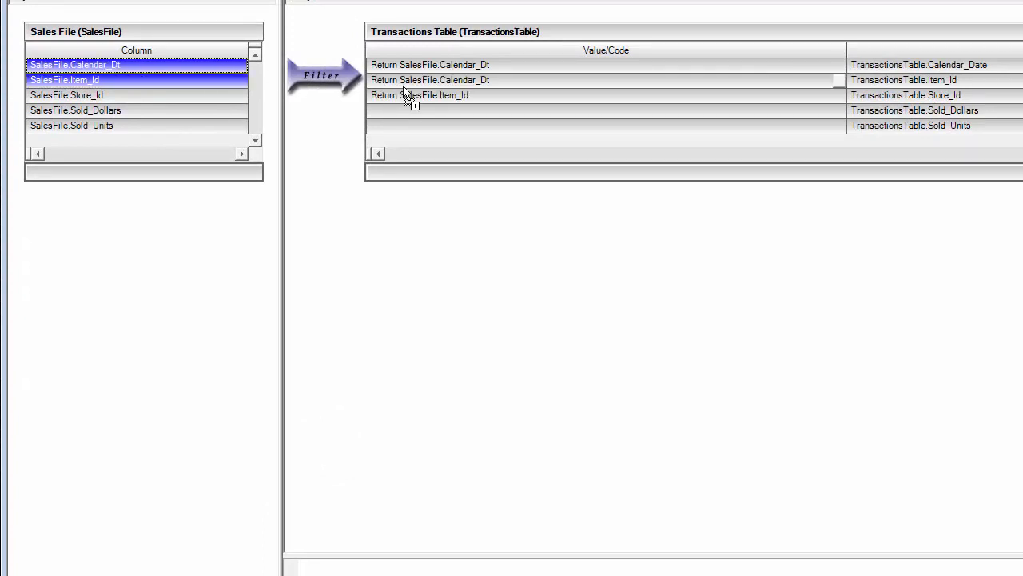
left_click(76, 82)
left_click_drag(99, 82, 409, 83)
left_click_drag(173, 100, 393, 100)
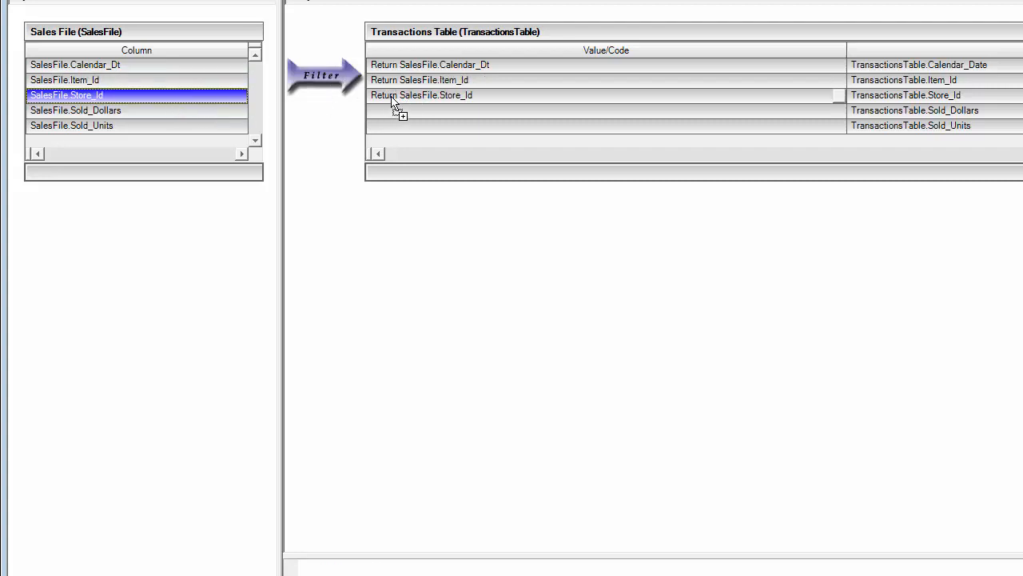
Map all five Sales File columns, Calendar_Dt through Sold_Units, onto the Transactions Table columns in one operation.
left_click(171, 67)
left_click(152, 126, "shift")
left_click_drag(171, 84, 386, 72)
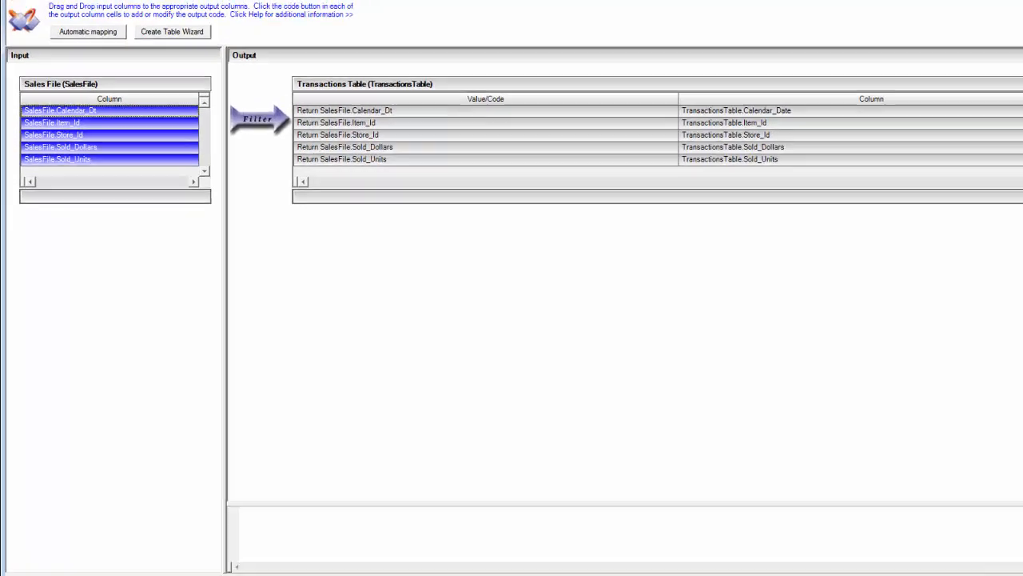
Clear all mapping code of the Transactions Table output and remap its columns automatically, allowing existing code to be overwritten.
left_click(988, 204)
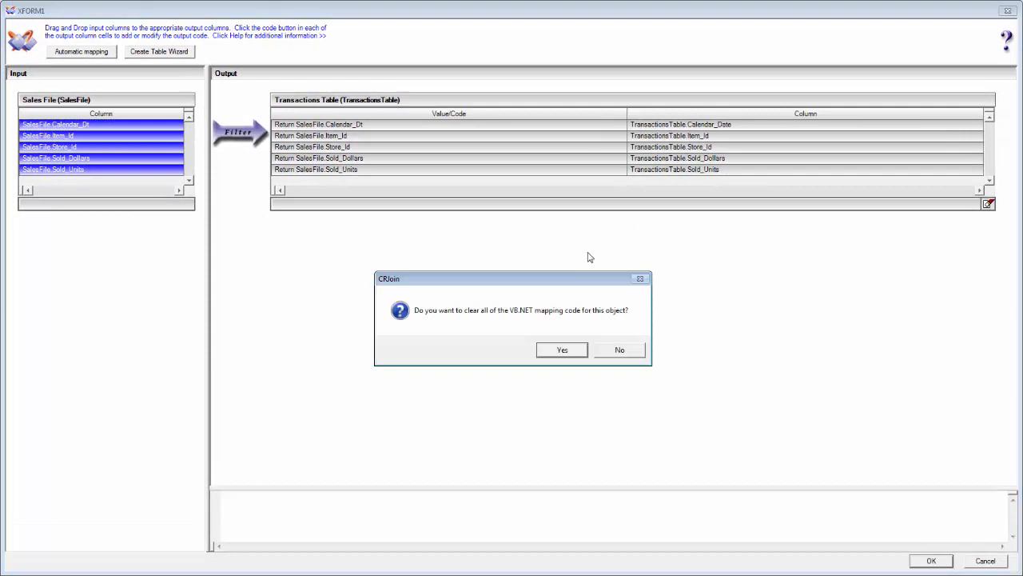
left_click(559, 352)
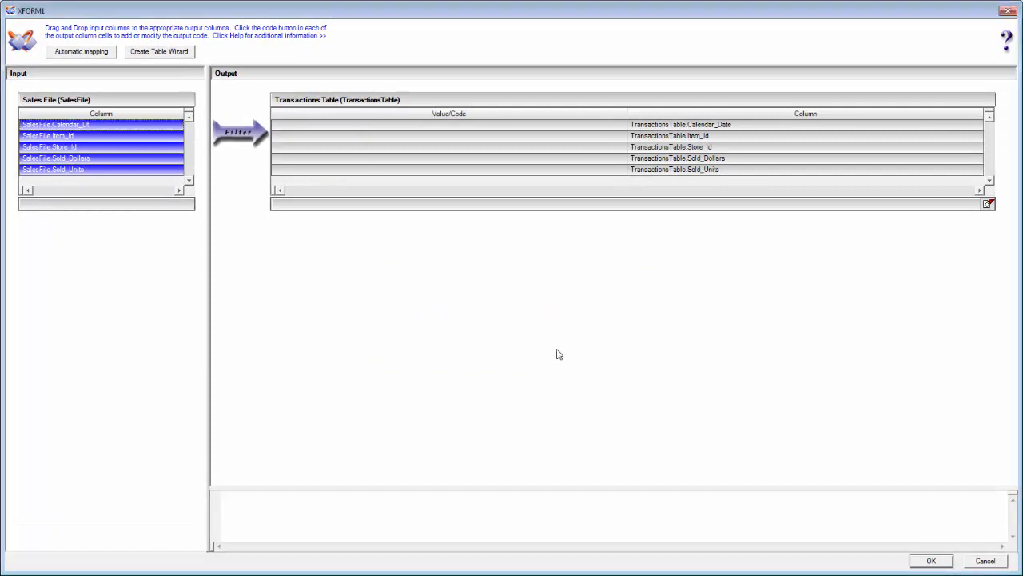
left_click(84, 55)
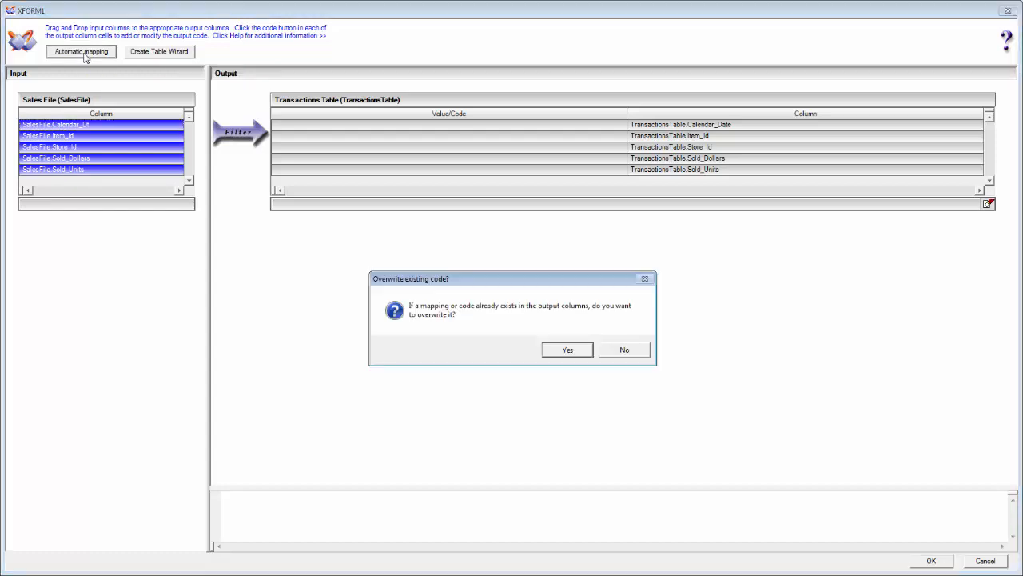
left_click(558, 354)
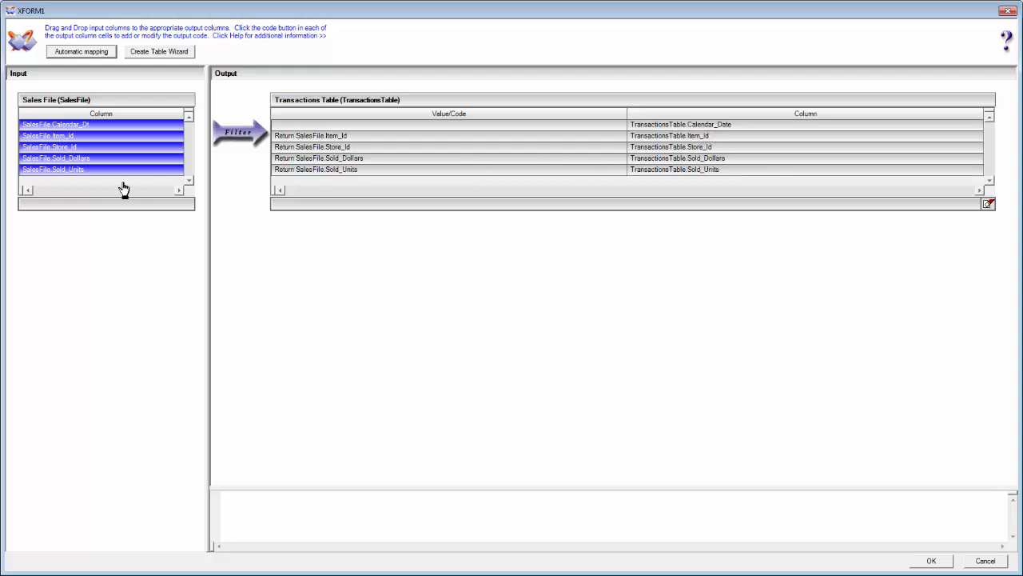
Map Sales File's Calendar_Dt column individually to the Transactions Table's Calendar_Date column.
left_click(86, 126)
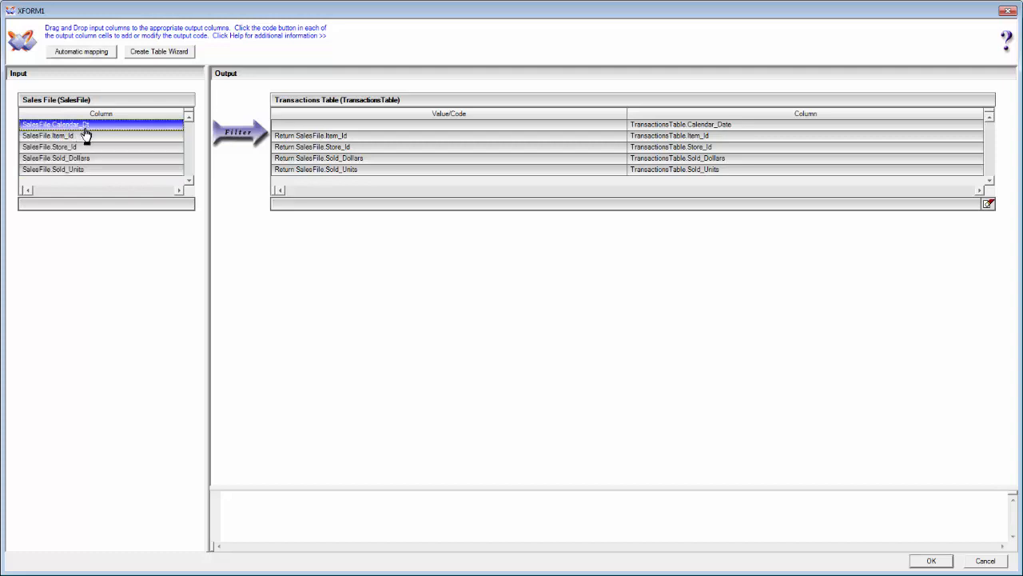
left_click_drag(96, 128, 305, 127)
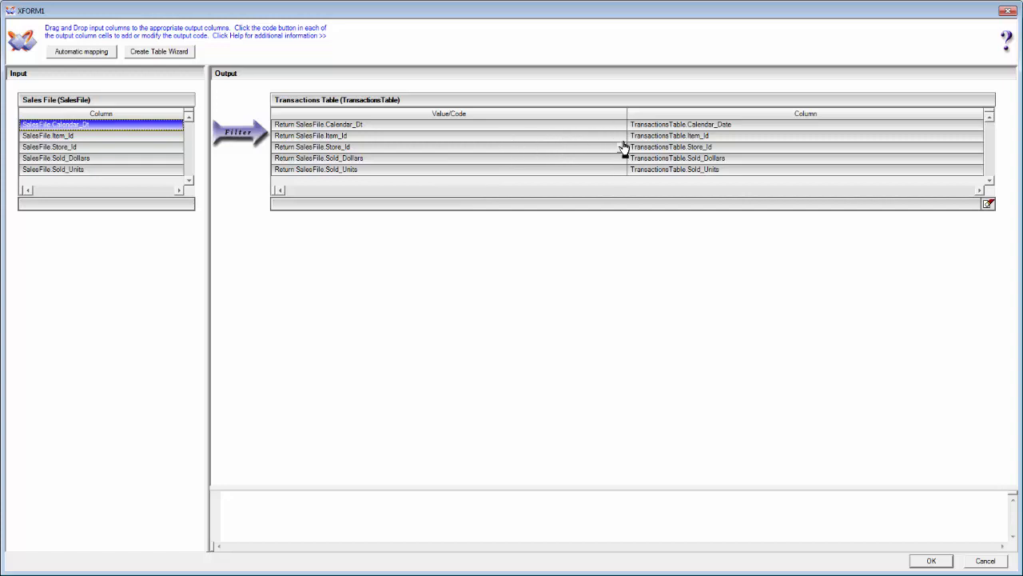
Open the code for the Store_Id output column and add "Dim s As String" and "s = s.Trim" above the Return line.
left_click(518, 128)
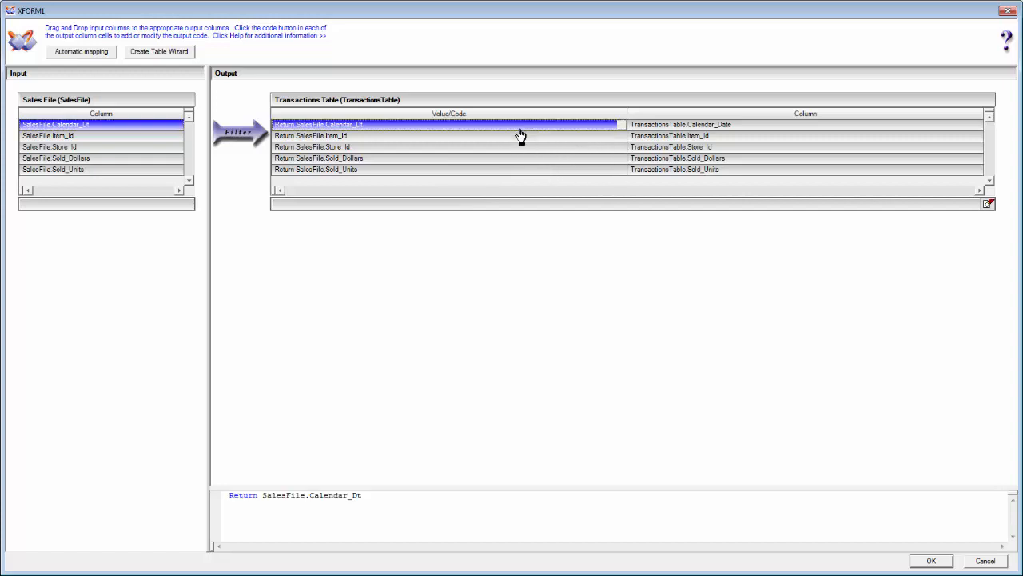
left_click(519, 136)
left_click(520, 146)
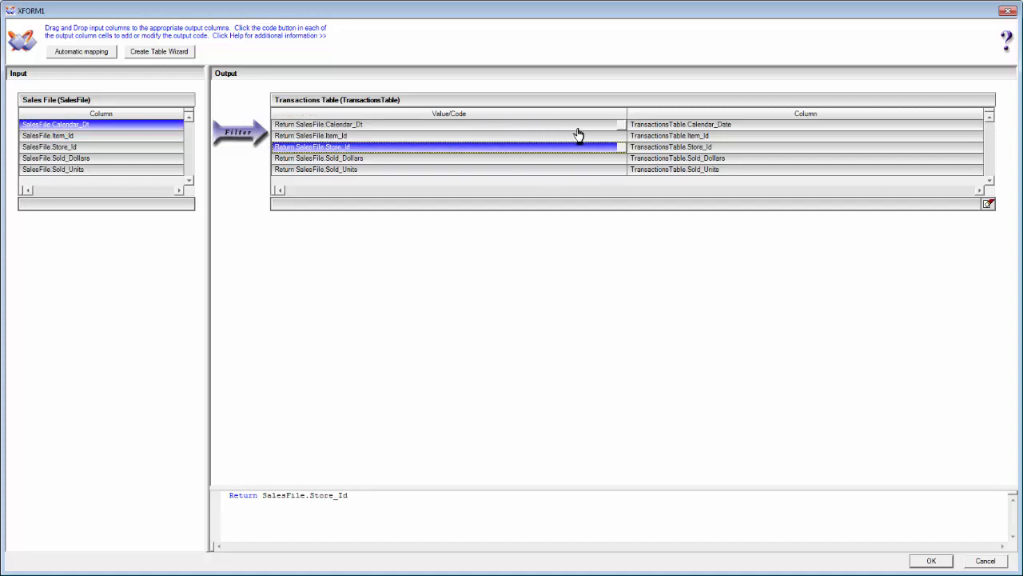
left_click(621, 149)
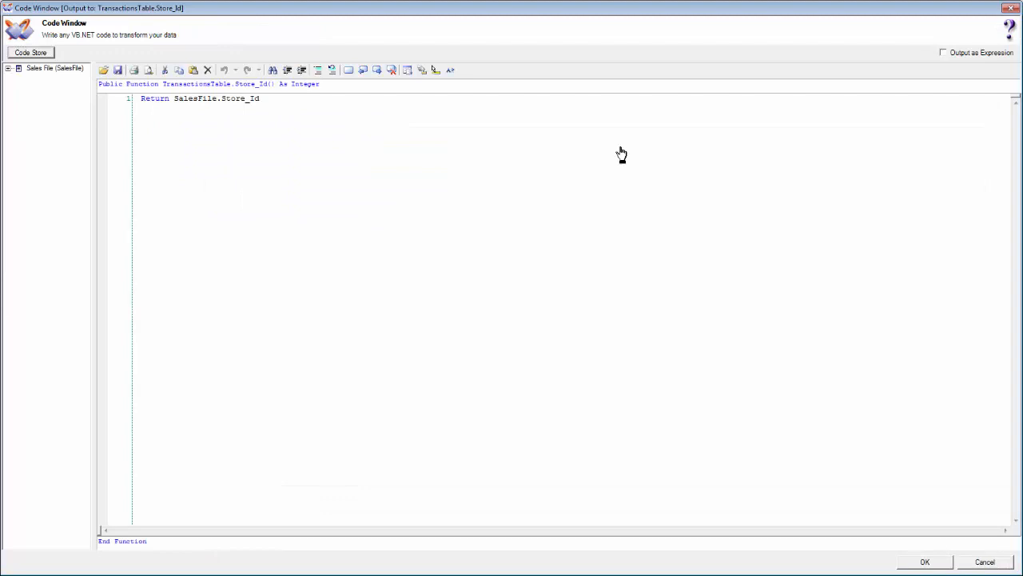
left_click(350, 102)
key("Return")
key("Return")
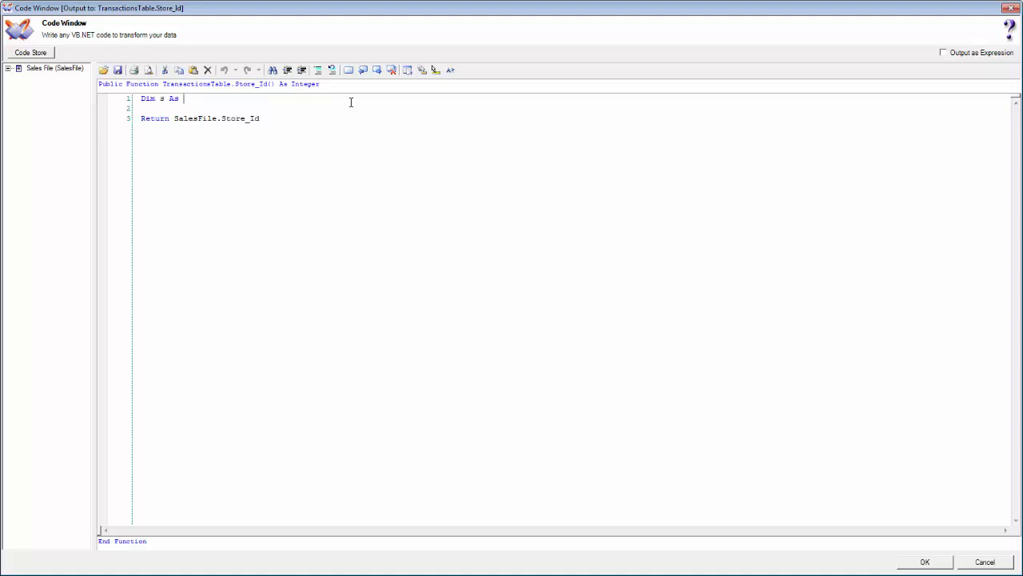
type("String")
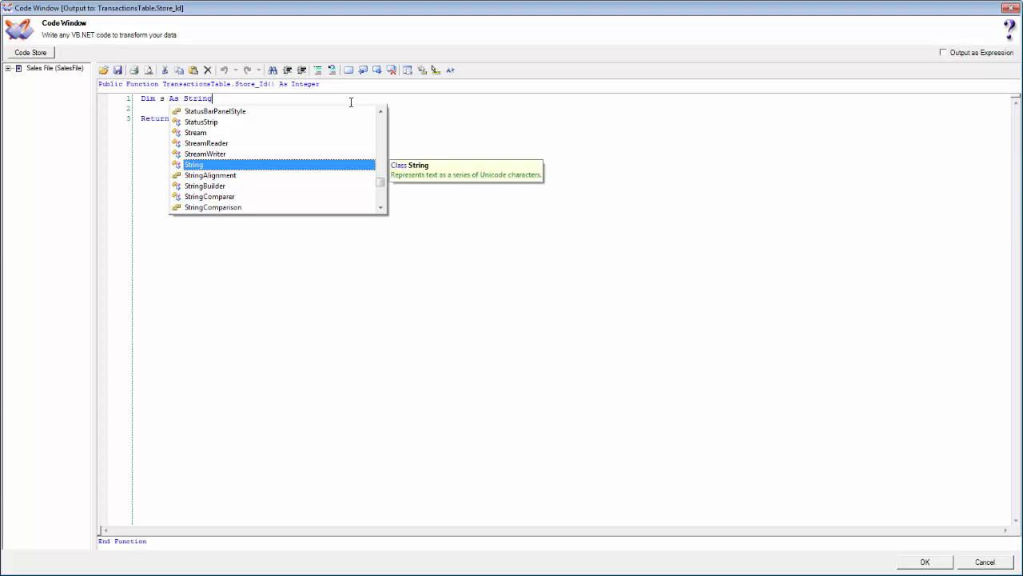
key("Return")
key("Return")
type("s ")
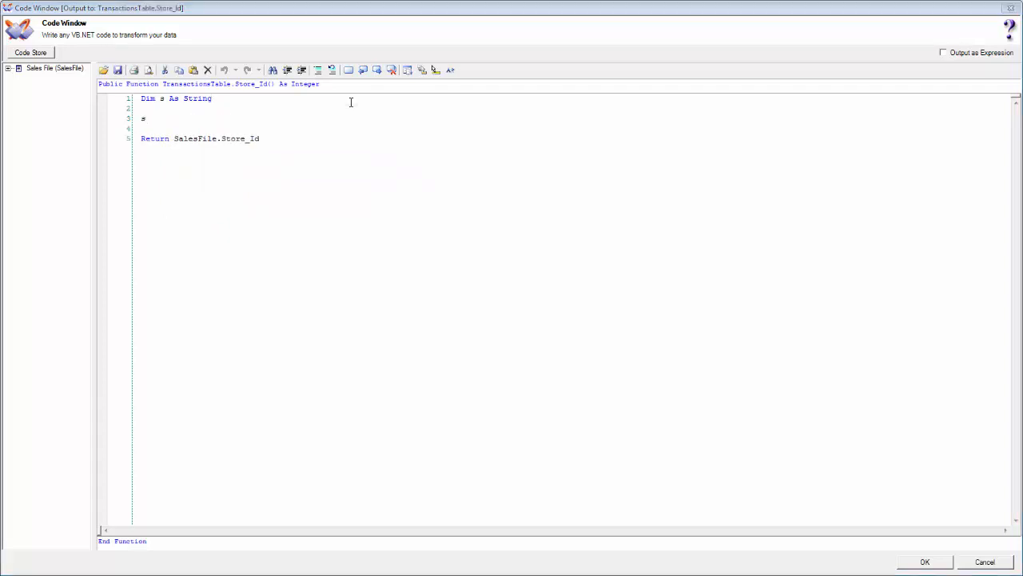
type("= s.")
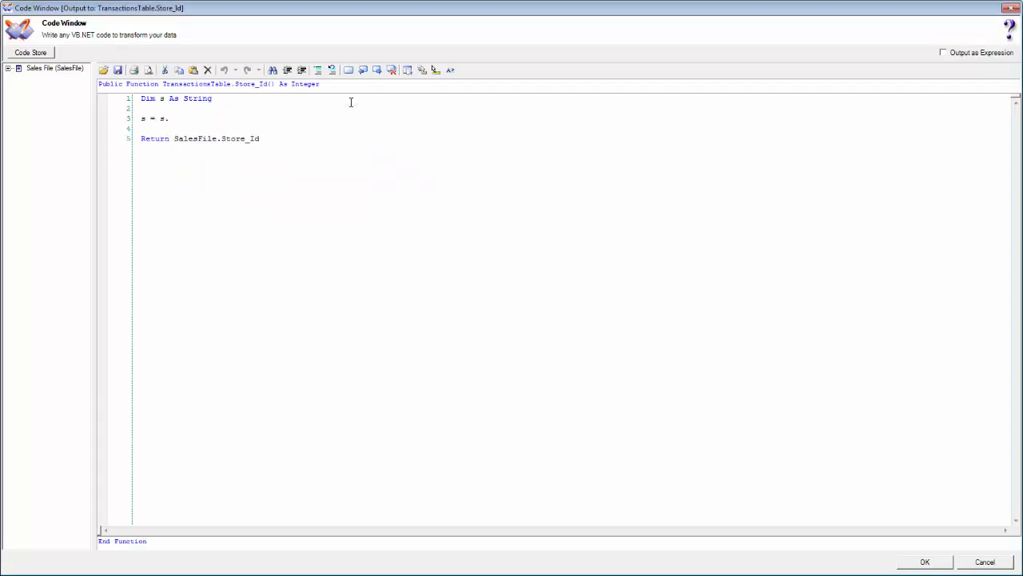
type("Trim")
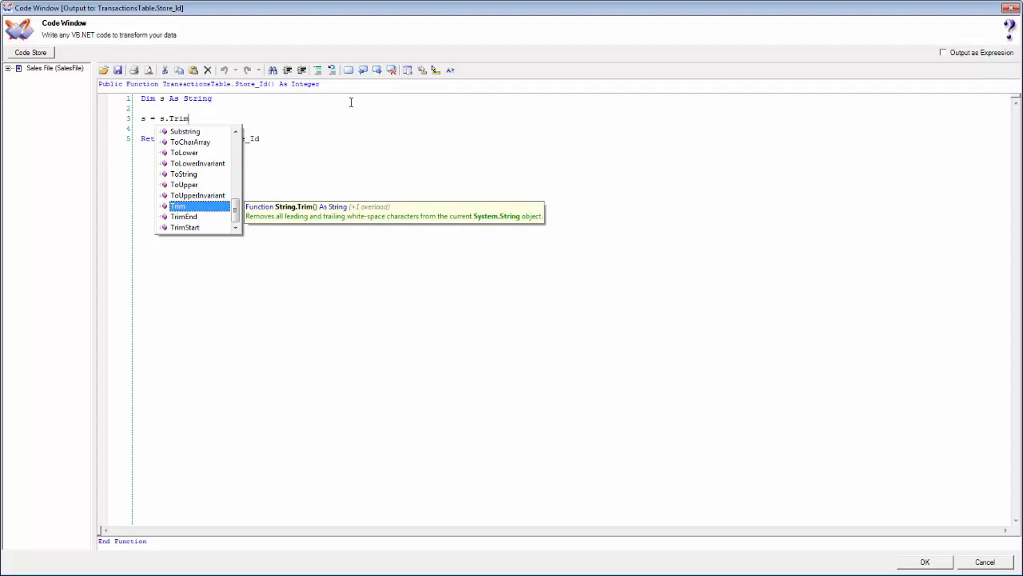
Remove the added string declaration, Trim assignment and blank lines from the Store_Id code, keeping only "Return SalesFile.Store_Id".
key("Escape")
key("shift+Home")
key("BackSpace")
key("Up")
key("shift+Up")
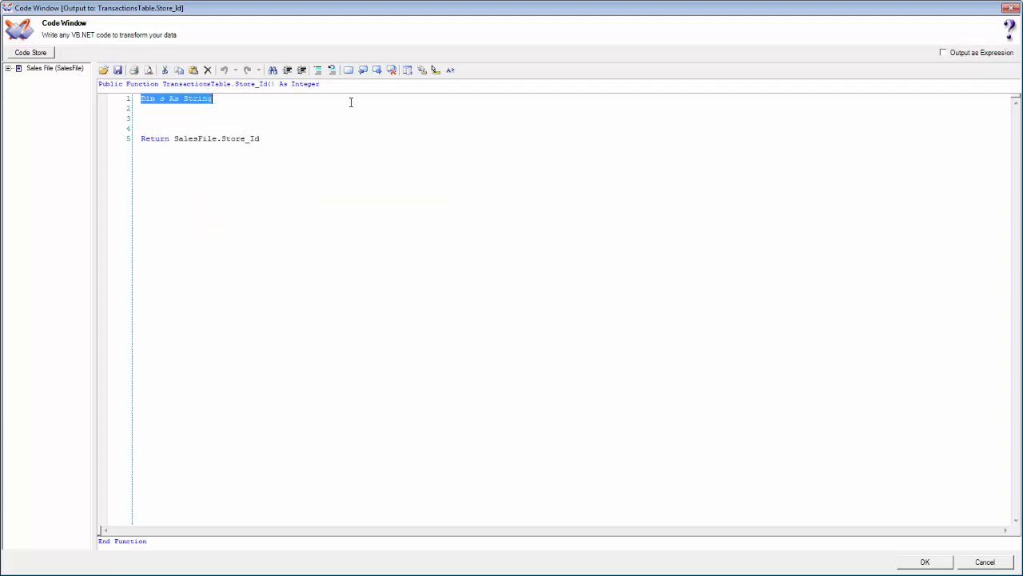
key("Delete")
key("Delete")
key("Delete")
key("Delete")
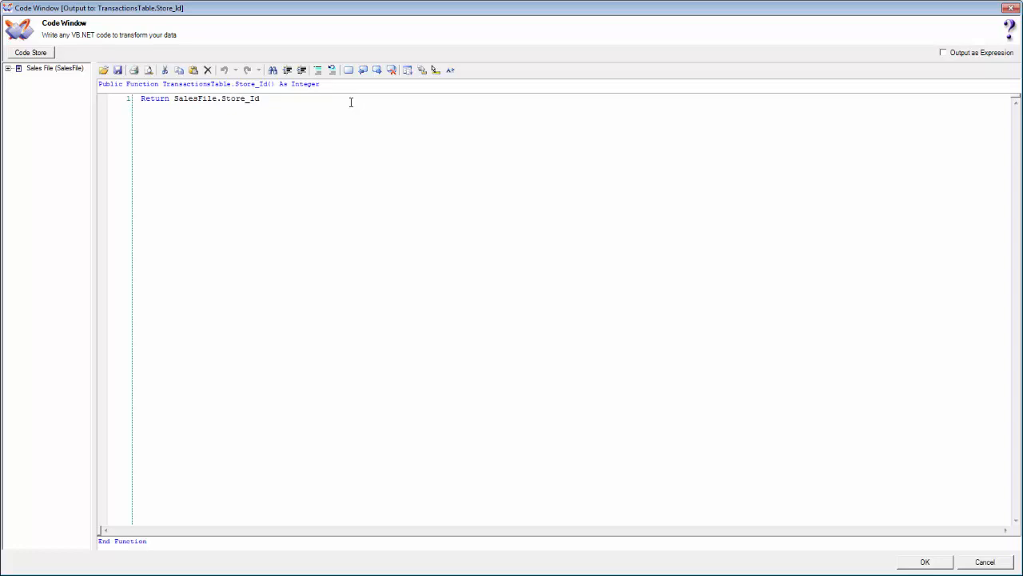
Accept the Store_Id code and save XFORM1's column mapping to return to the job design.
left_click(926, 563)
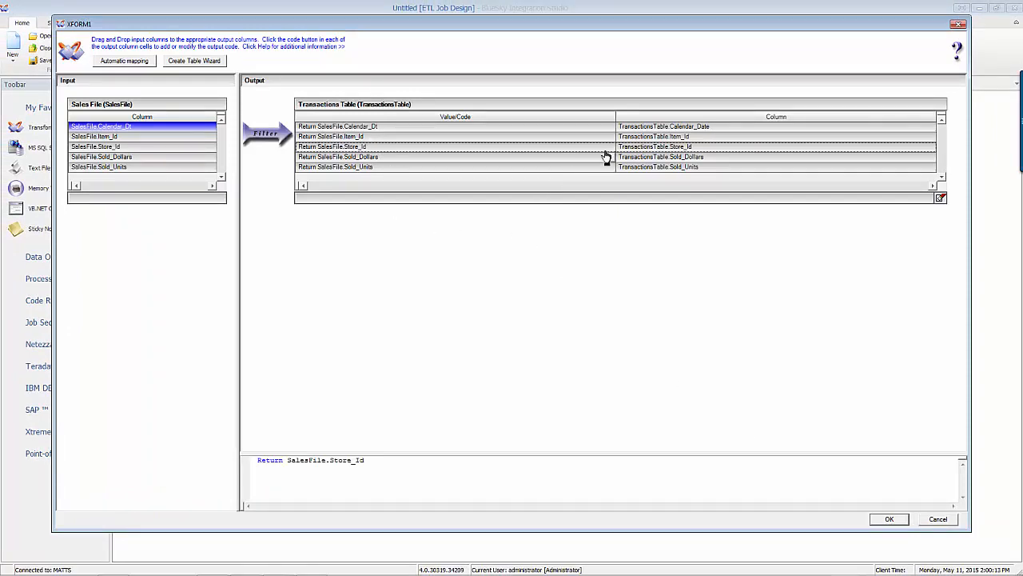
left_click(882, 520)
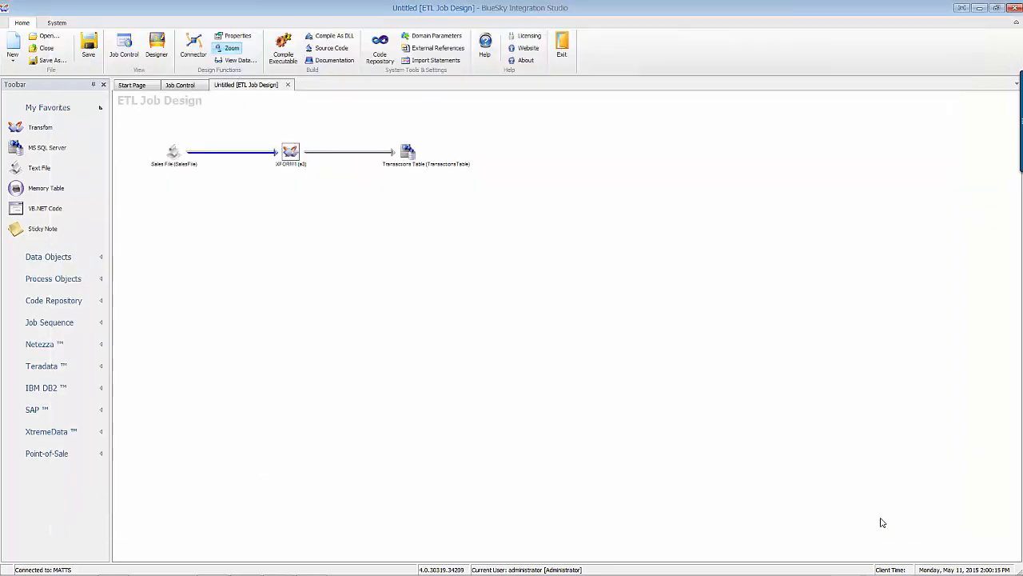
left_click(298, 229)
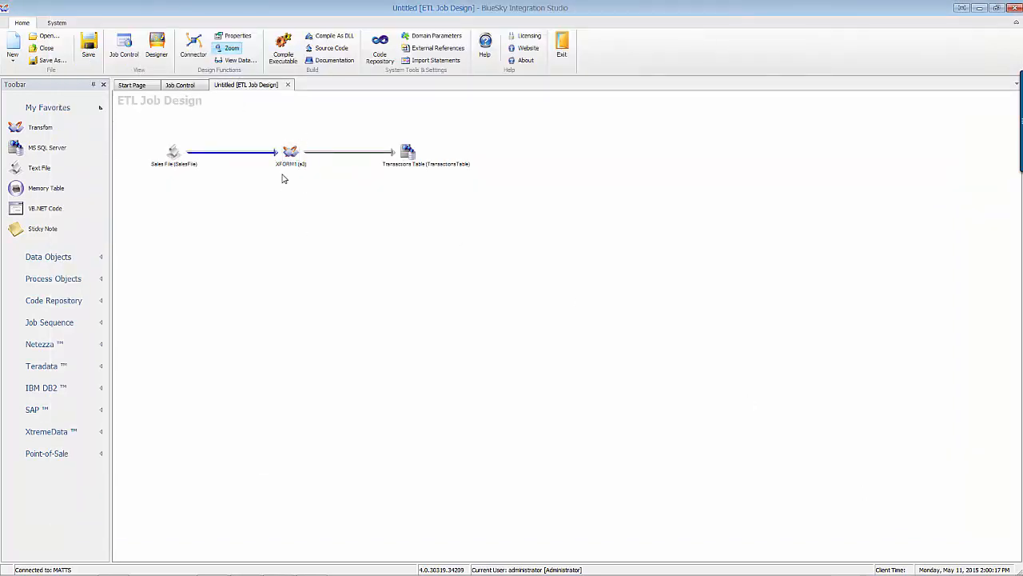
left_click(175, 153)
left_click(411, 154)
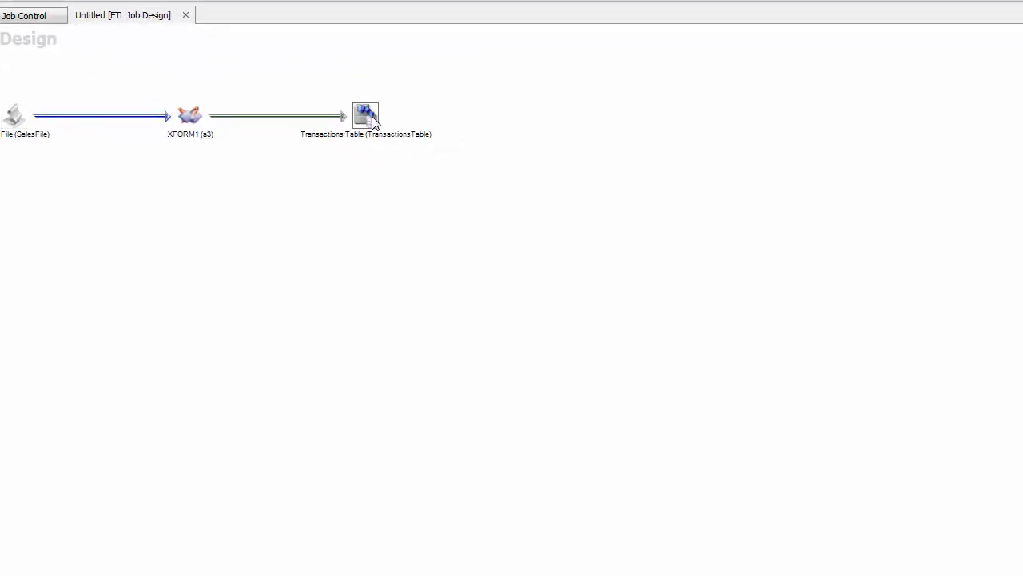
left_click(191, 116)
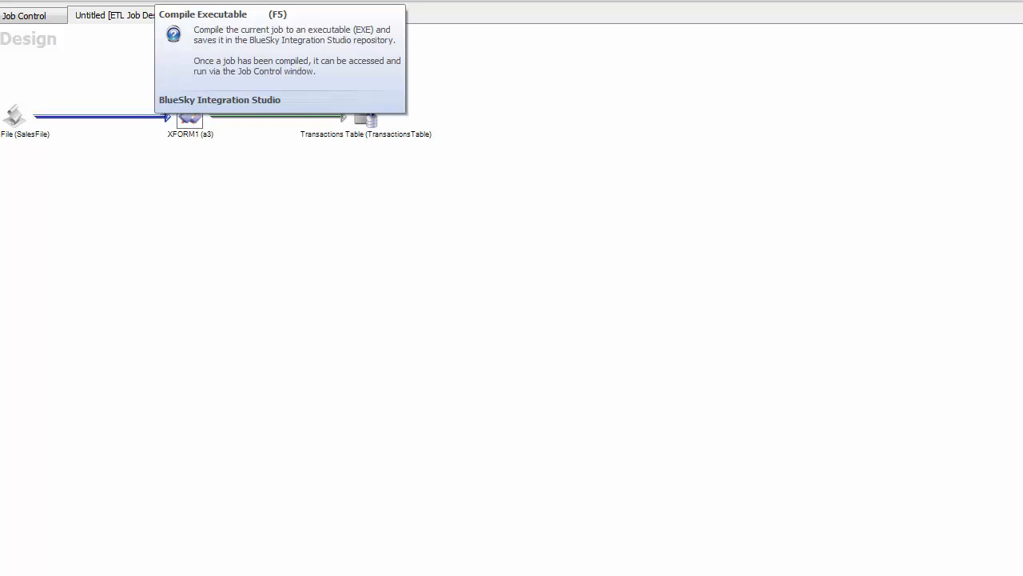
Compile the job to an executable, saving the design as LoadTransactions in SharedDomain's Jobs folder.
left_click(168, 1)
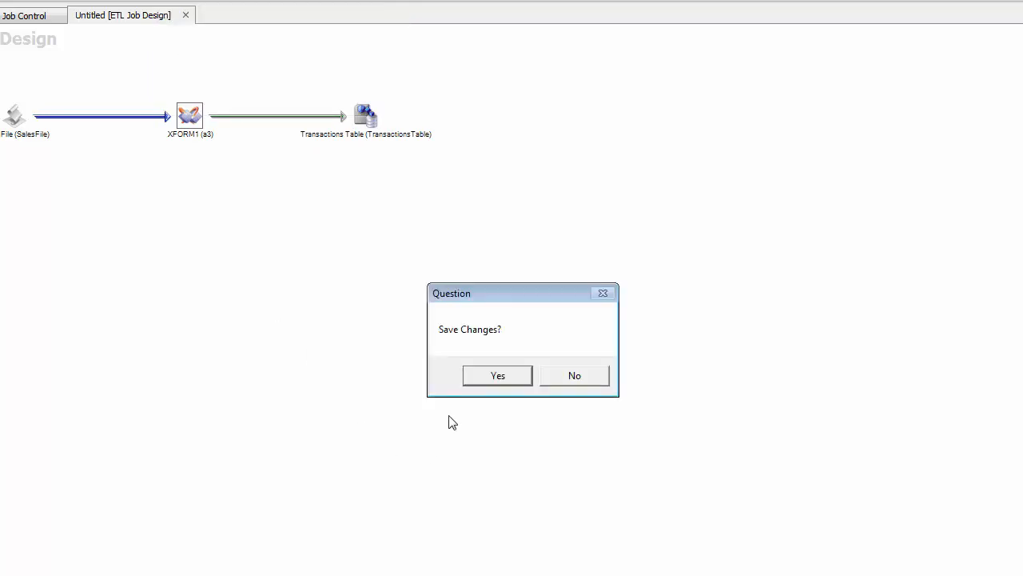
left_click(477, 377)
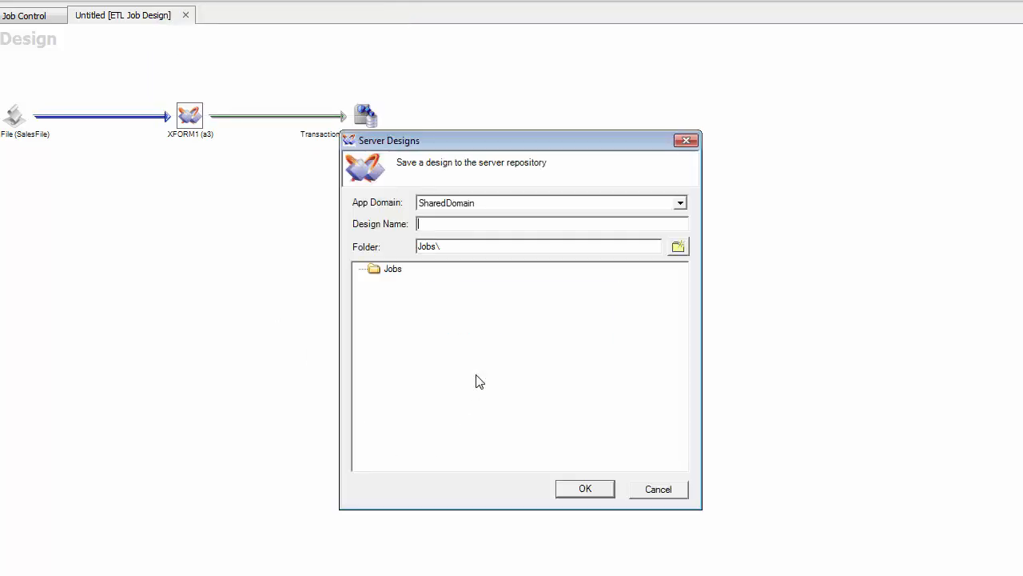
left_click(438, 226)
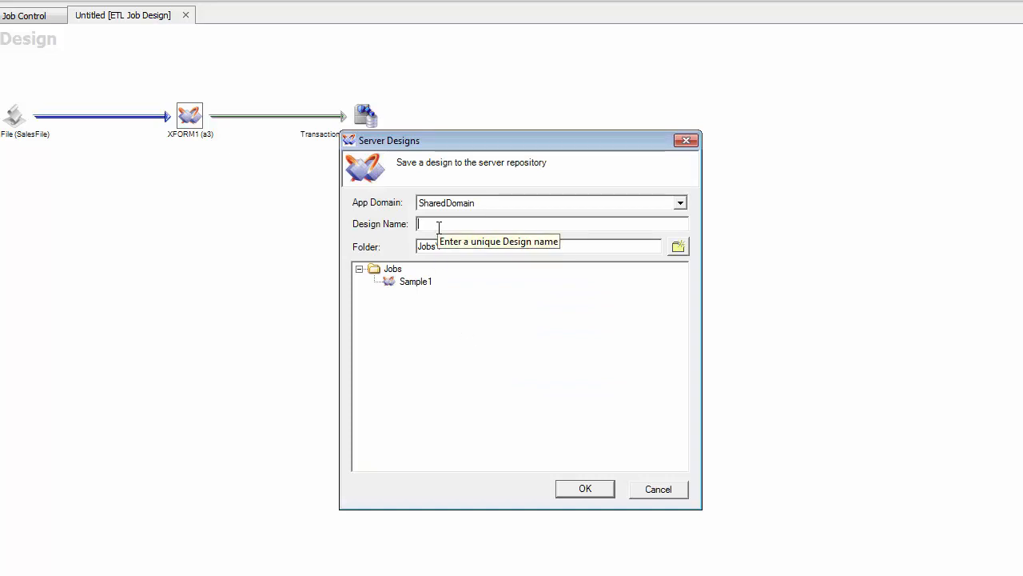
type("LoadTransactions")
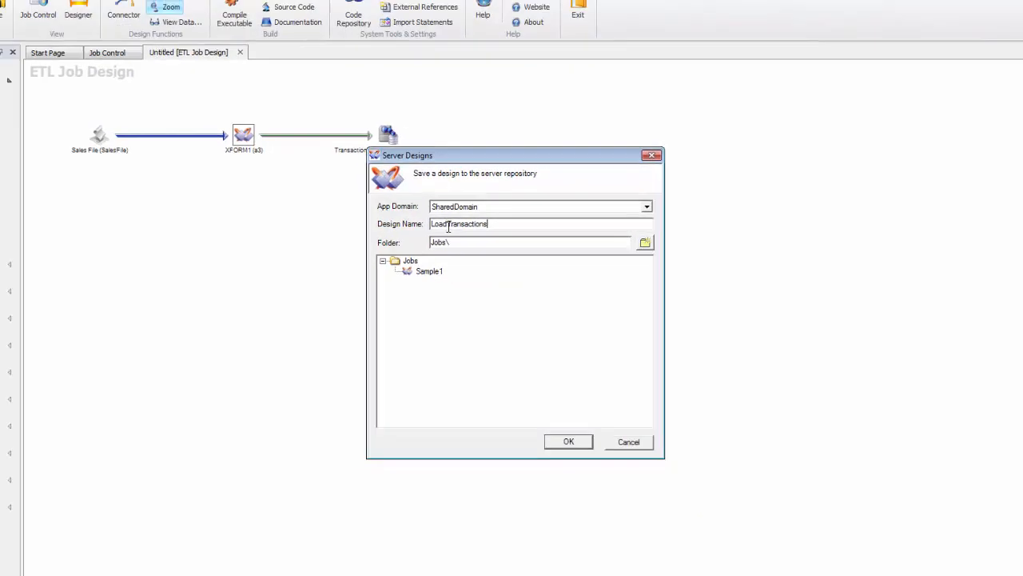
left_click(568, 444)
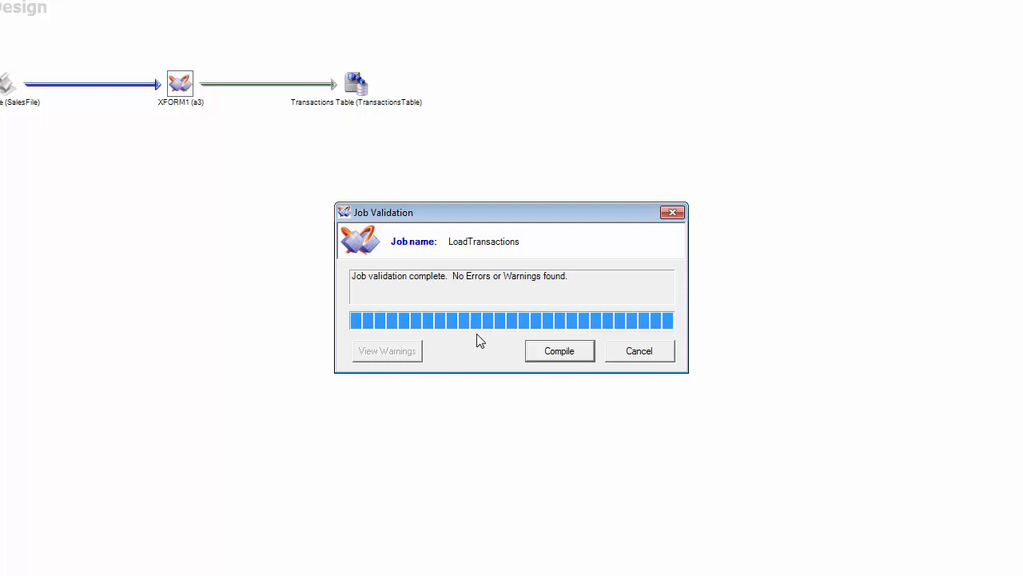
left_click(560, 354)
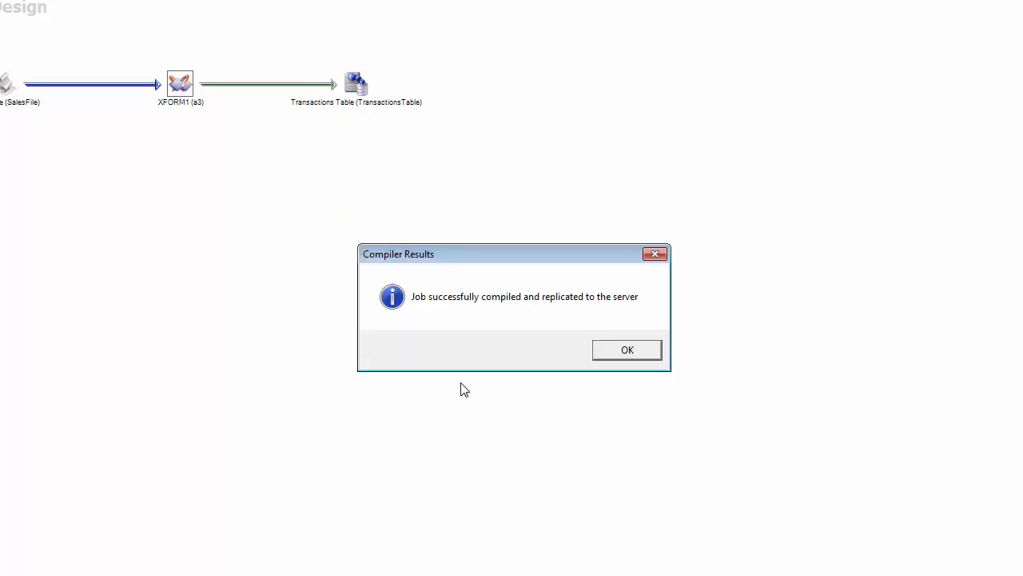
left_click(626, 349)
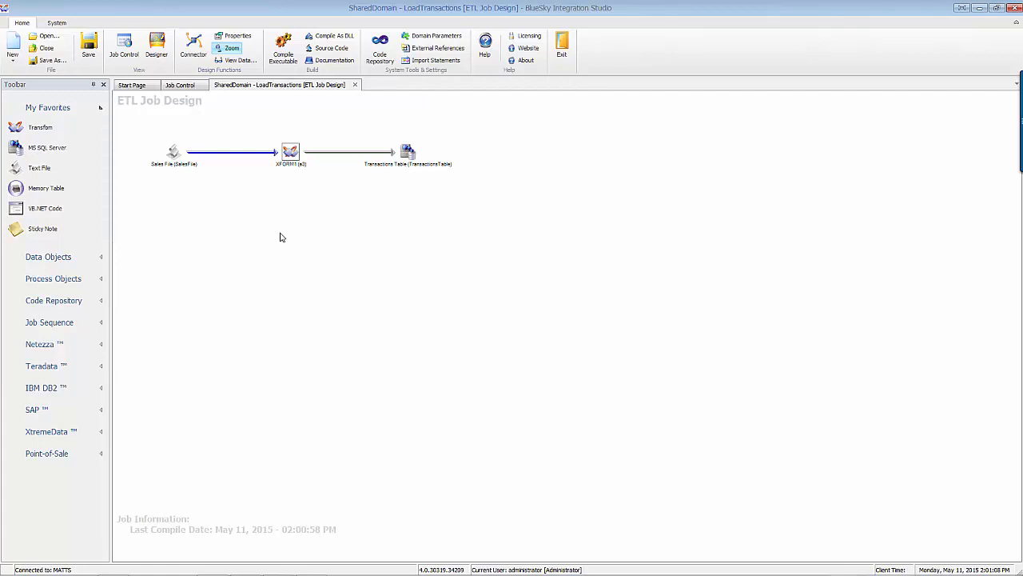
Show the compiled jobs in Job Control and select the LoadTransactions job.
left_click(180, 85)
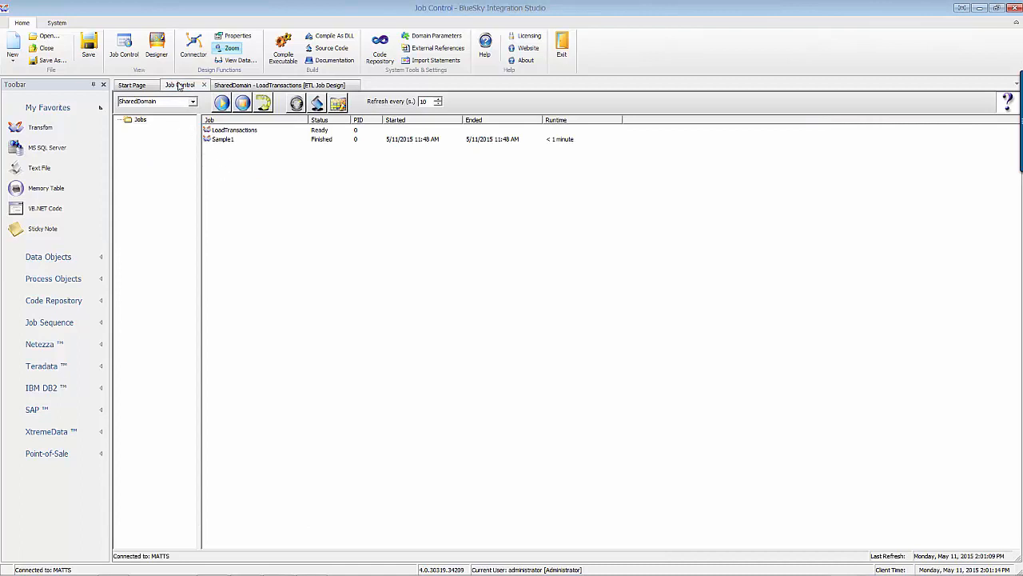
left_click(225, 133)
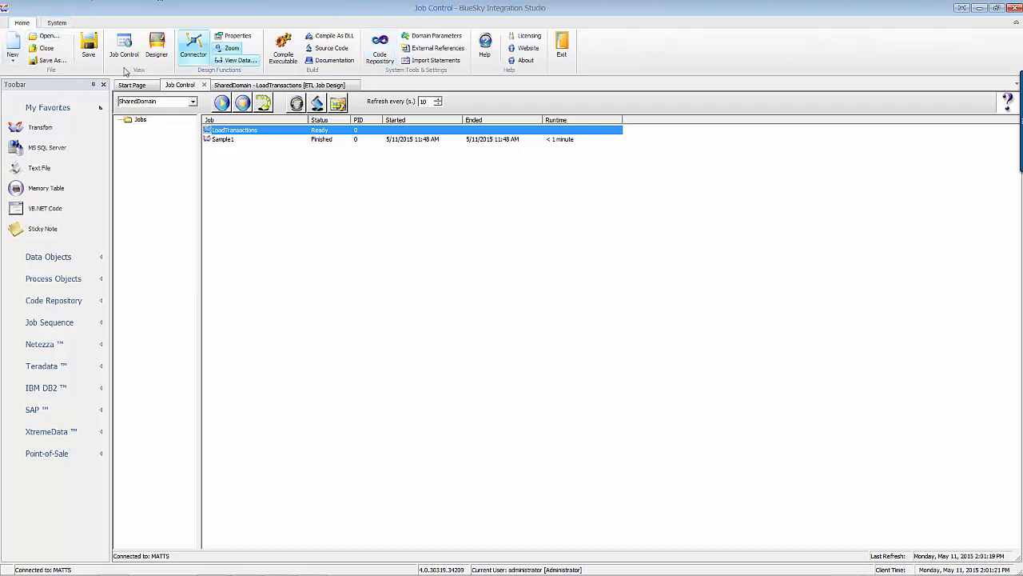
left_click(285, 86)
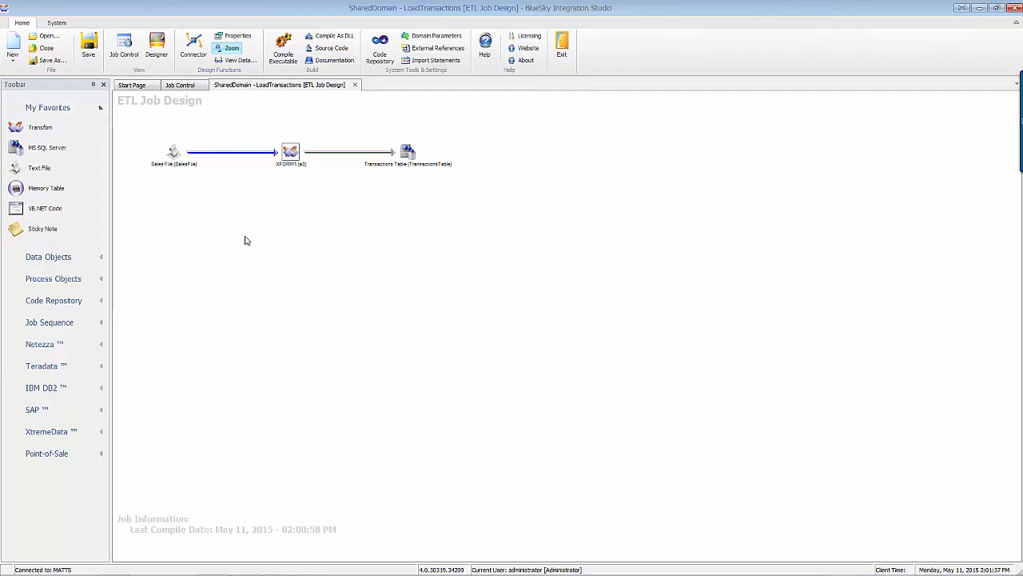
left_click(176, 86)
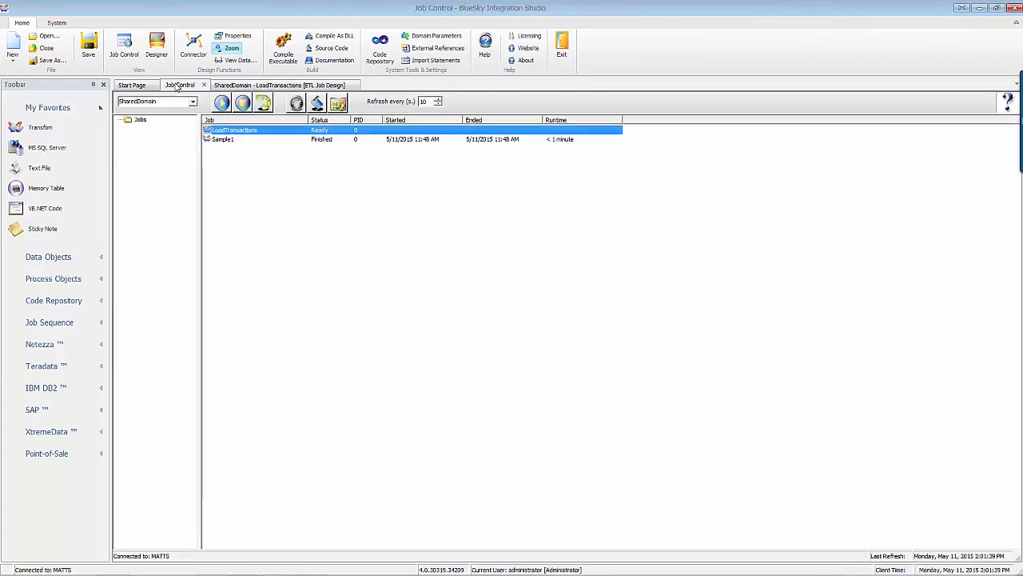
Return to the LoadTransactions job design, open the Transactions Table's properties, and enlarge and reposition the properties window.
left_click(270, 86)
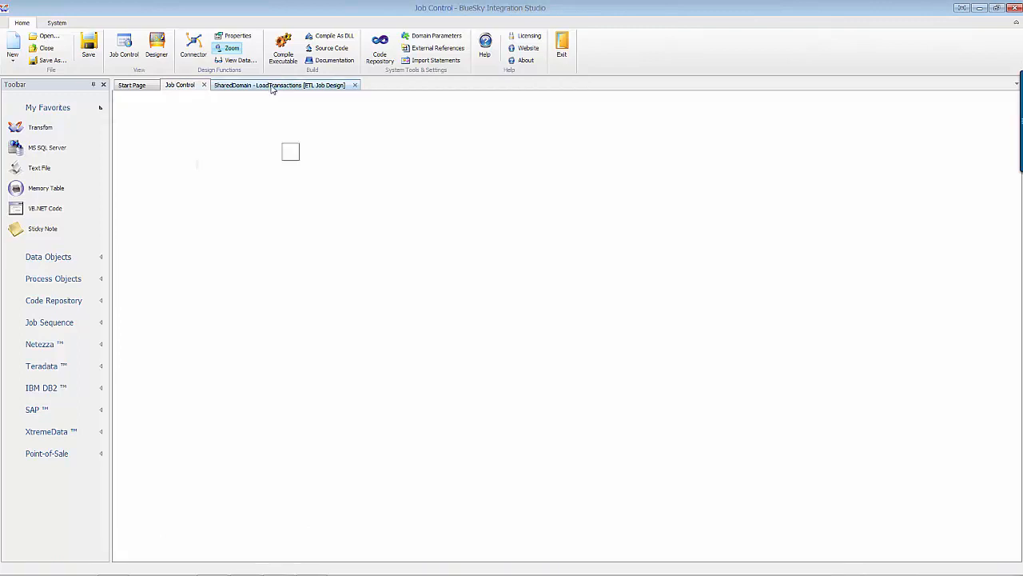
right_click(407, 152)
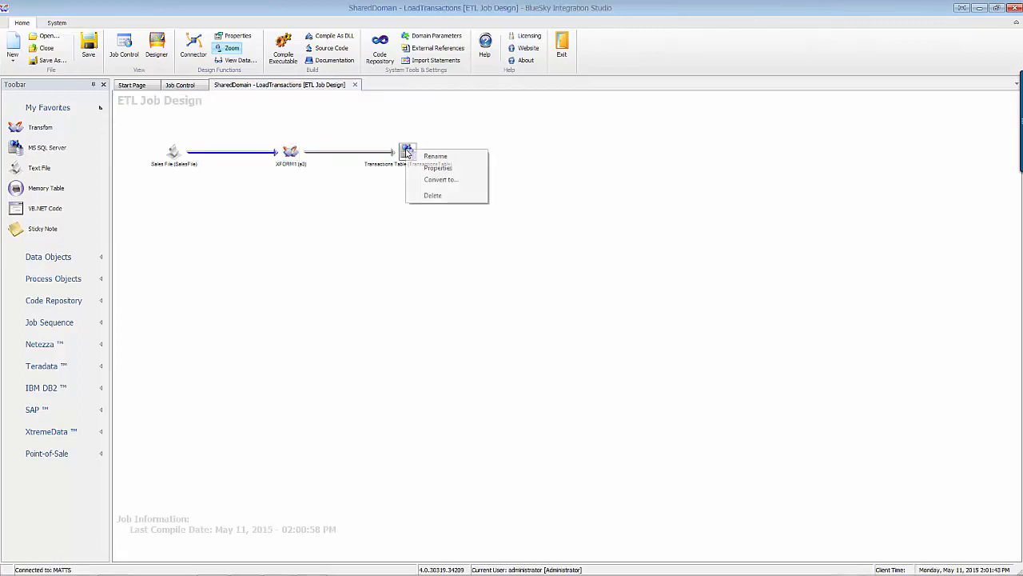
left_click(391, 201)
right_click(402, 149)
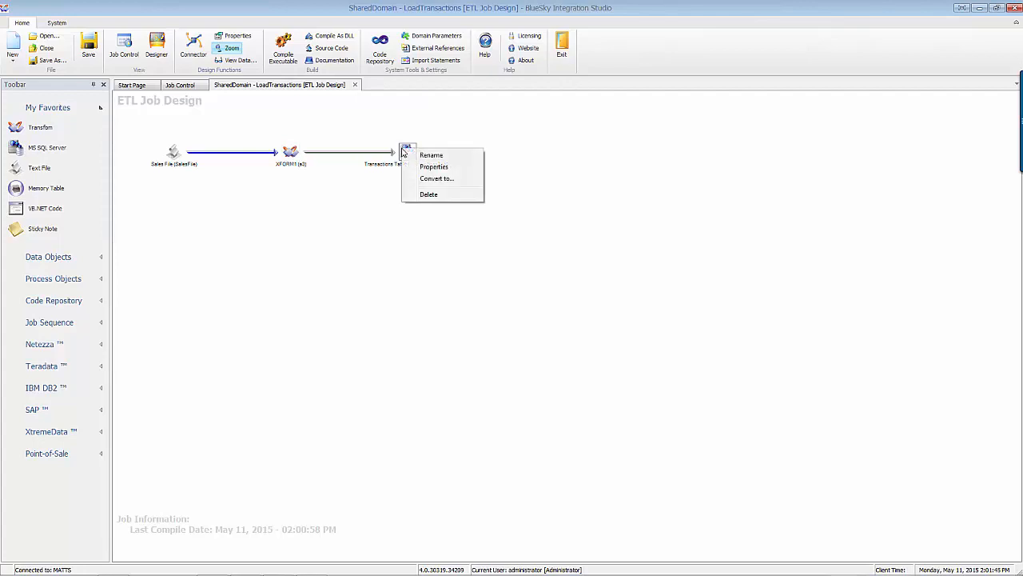
left_click(410, 166)
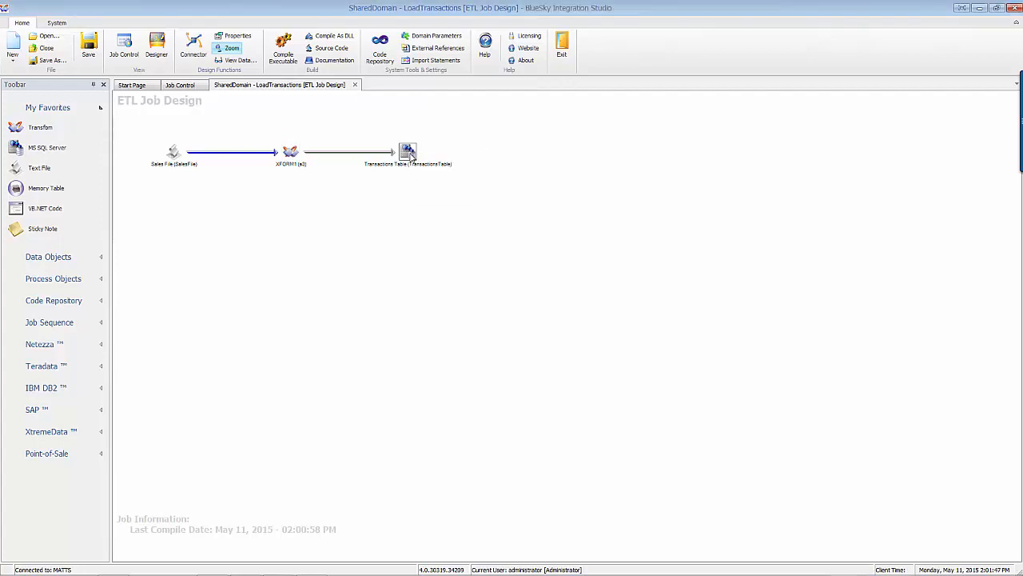
right_click(409, 153)
left_click(423, 173)
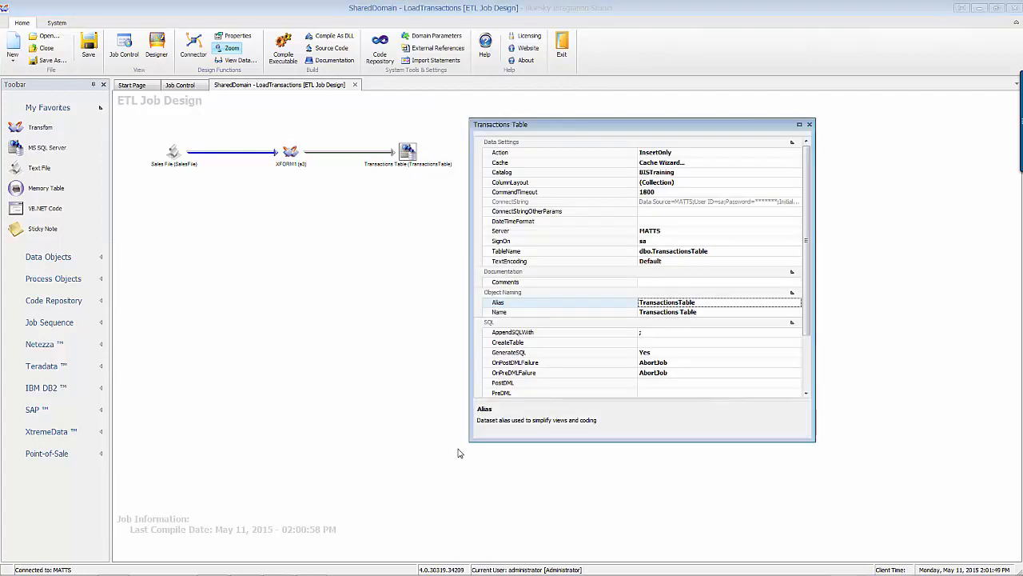
left_click_drag(469, 443, 425, 518)
left_click_drag(543, 127, 575, 117)
View the properties of the Sales File, XFORM1 and Transactions Table objects in turn.
left_click(178, 155)
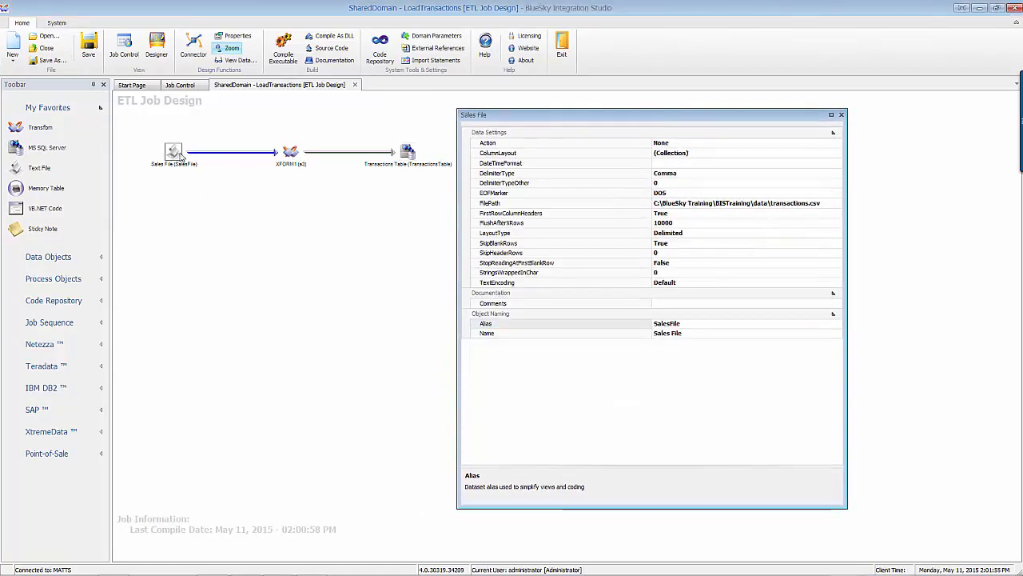
left_click(291, 153)
left_click(409, 152)
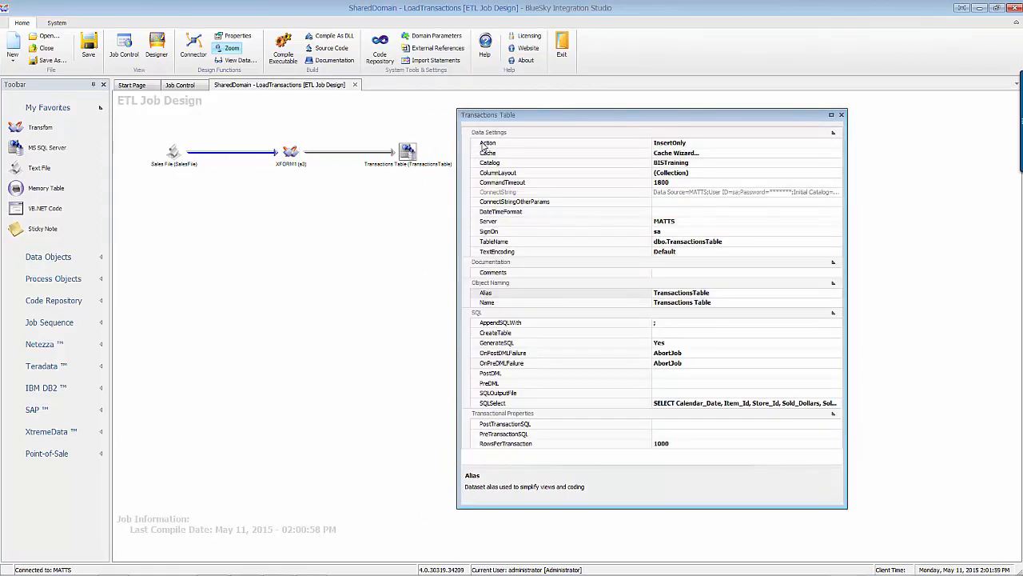
Set the Transactions Table's Action to ClearThenInsert and close its properties.
left_click(509, 145)
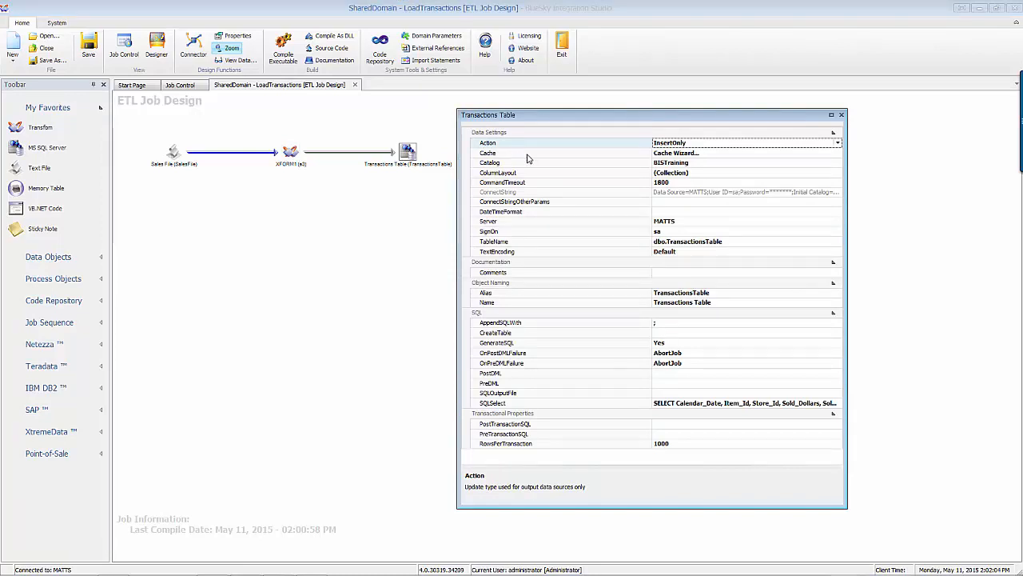
left_click(838, 143)
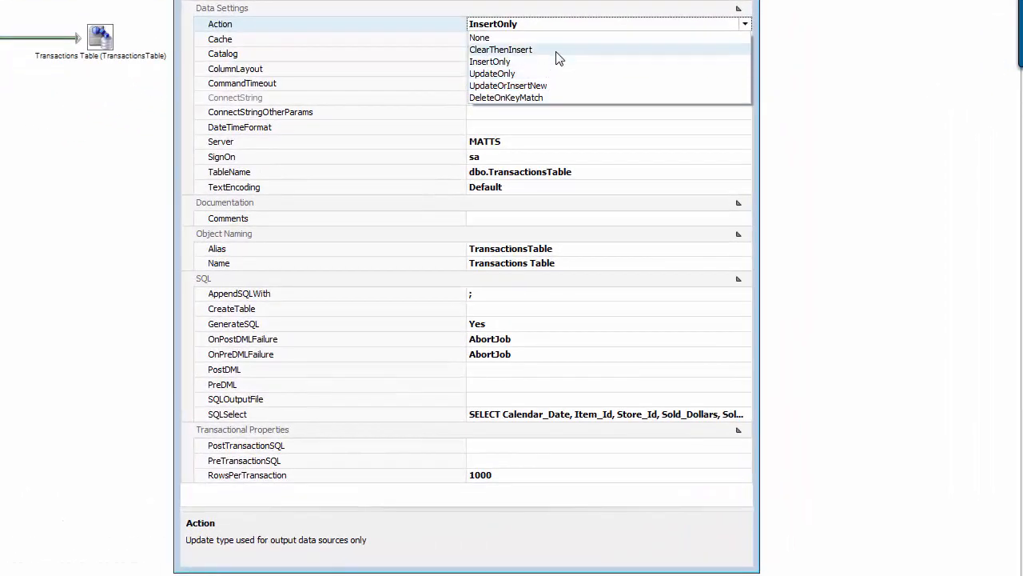
left_click(558, 54)
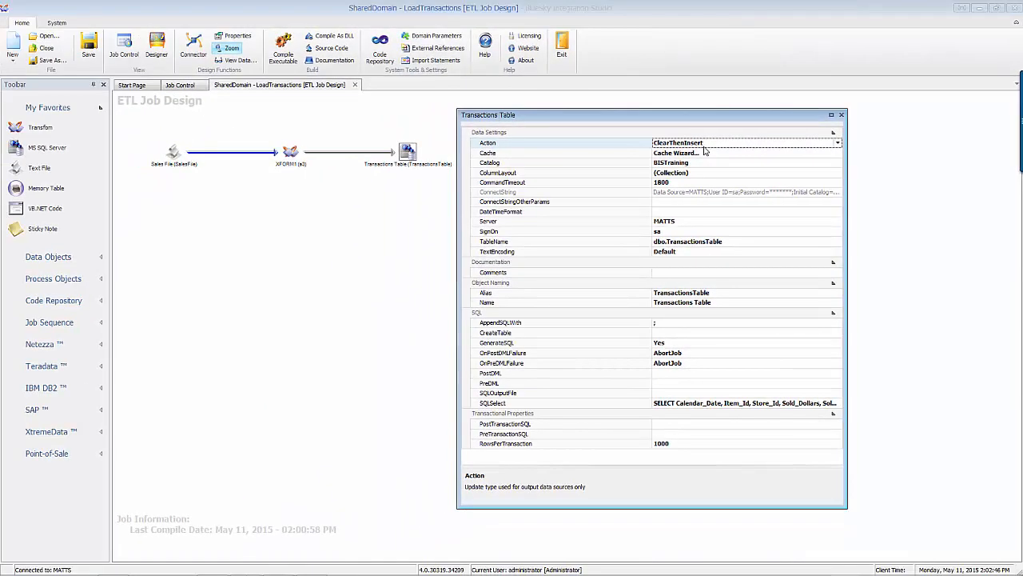
left_click(704, 147)
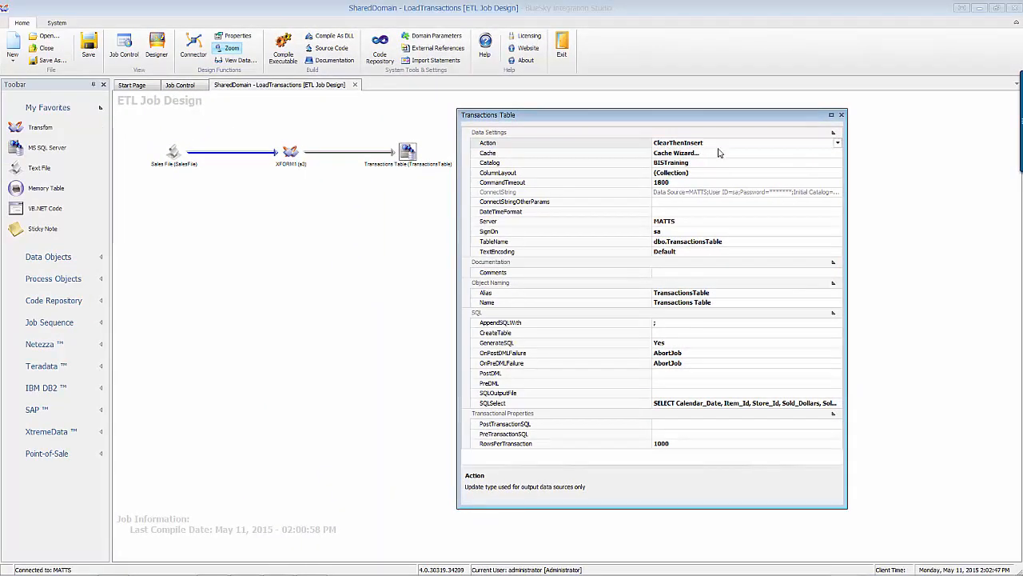
left_click(841, 114)
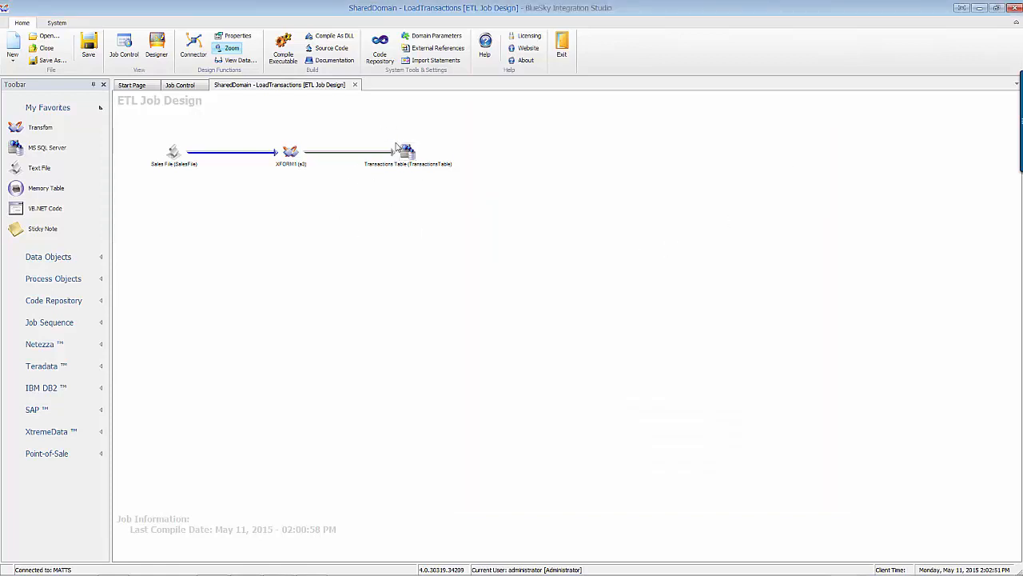
Recompile the LoadTransactions job to an executable, saving the design changes.
left_click(283, 49)
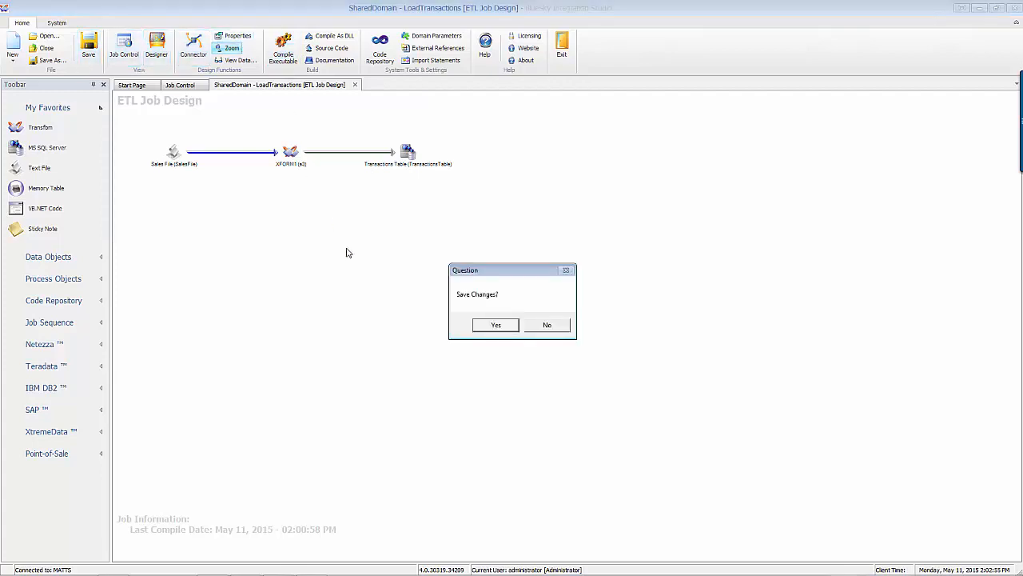
left_click(486, 327)
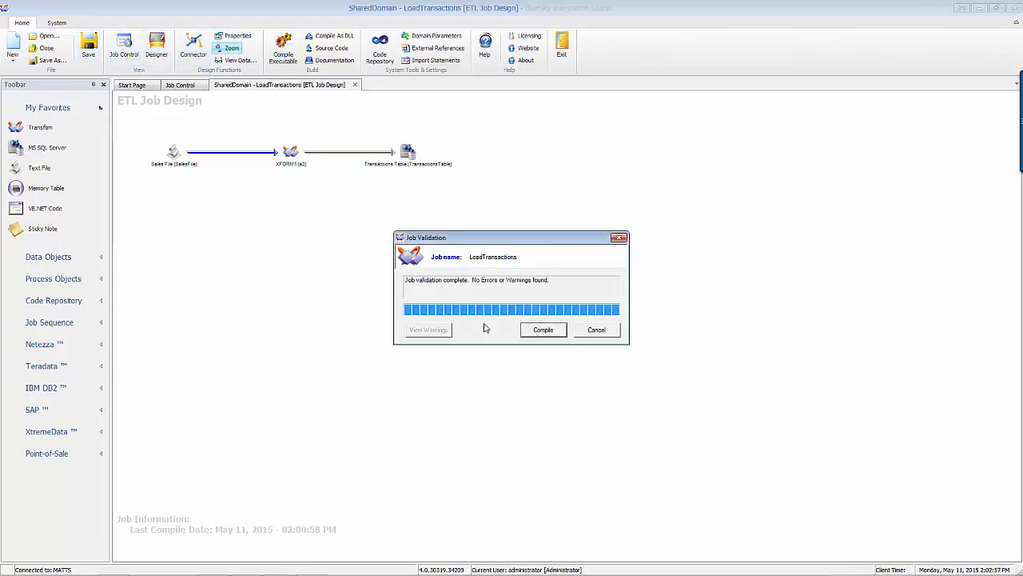
left_click(542, 330)
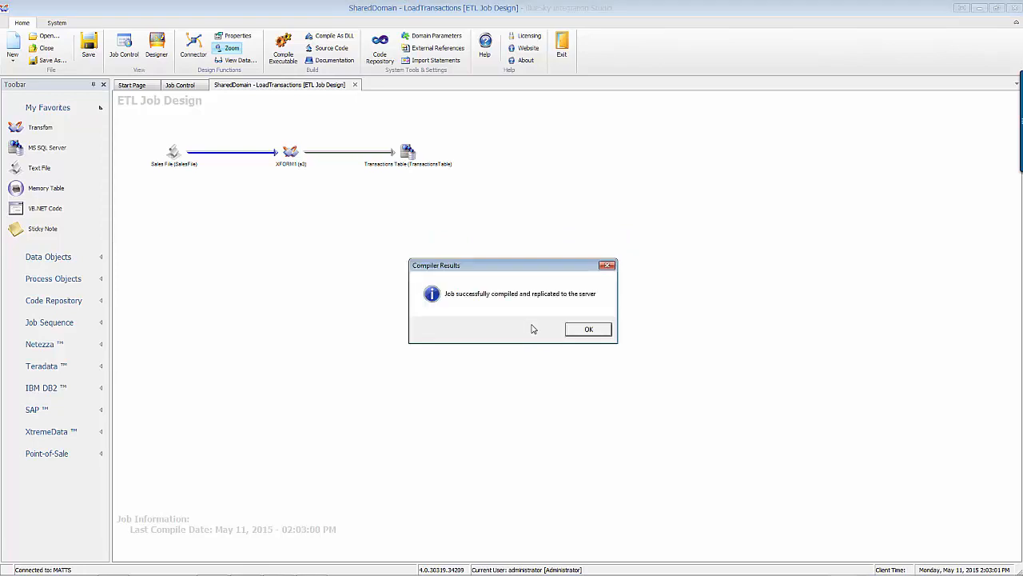
left_click(589, 330)
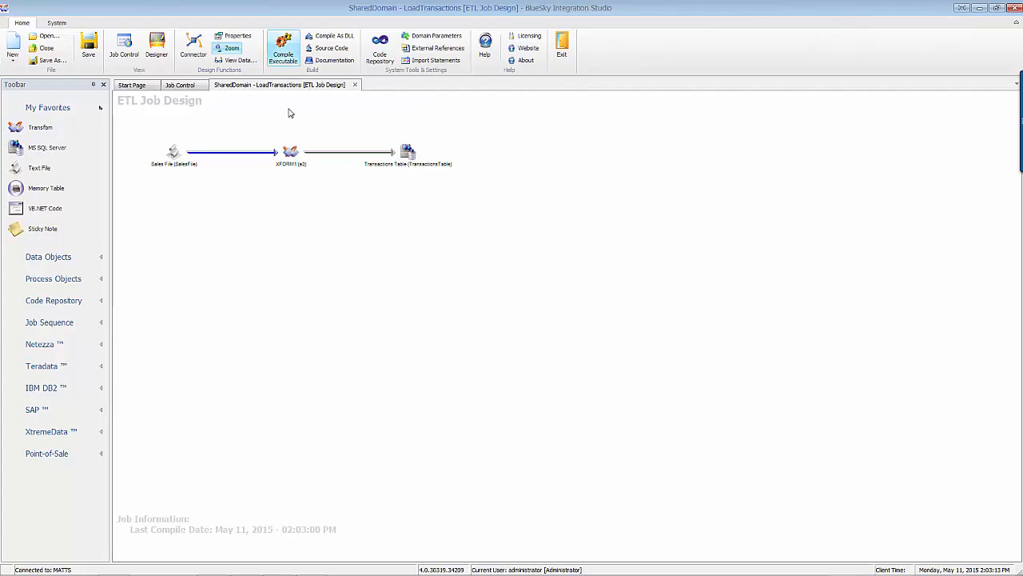
Run the LoadTransactions job from Job Control.
left_click(186, 86)
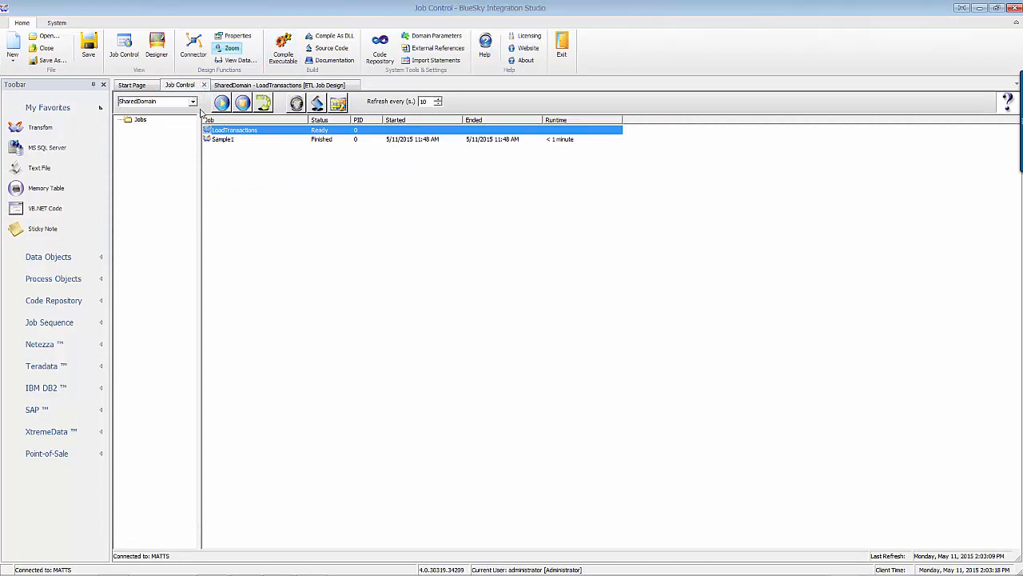
right_click(235, 136)
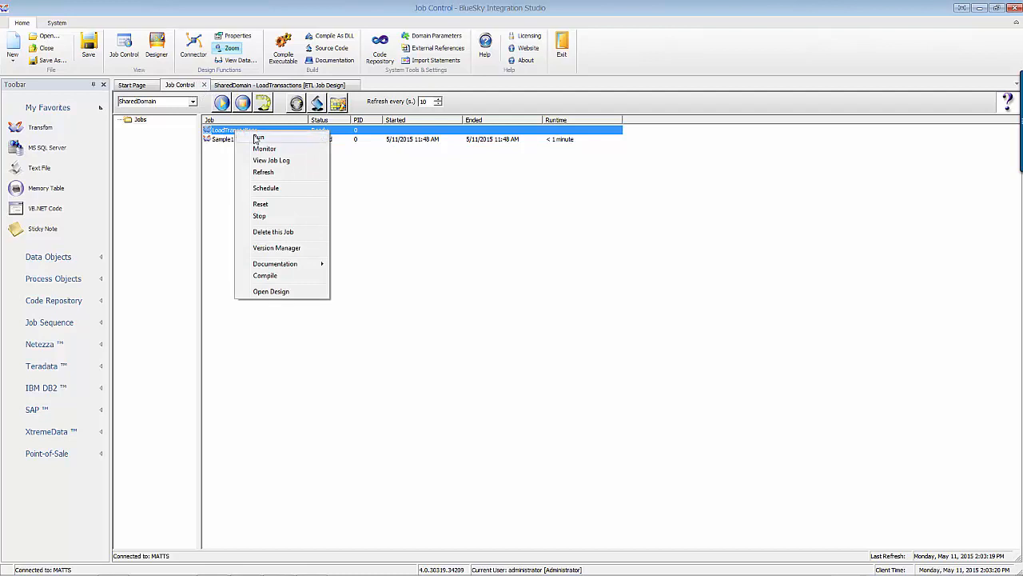
left_click(258, 137)
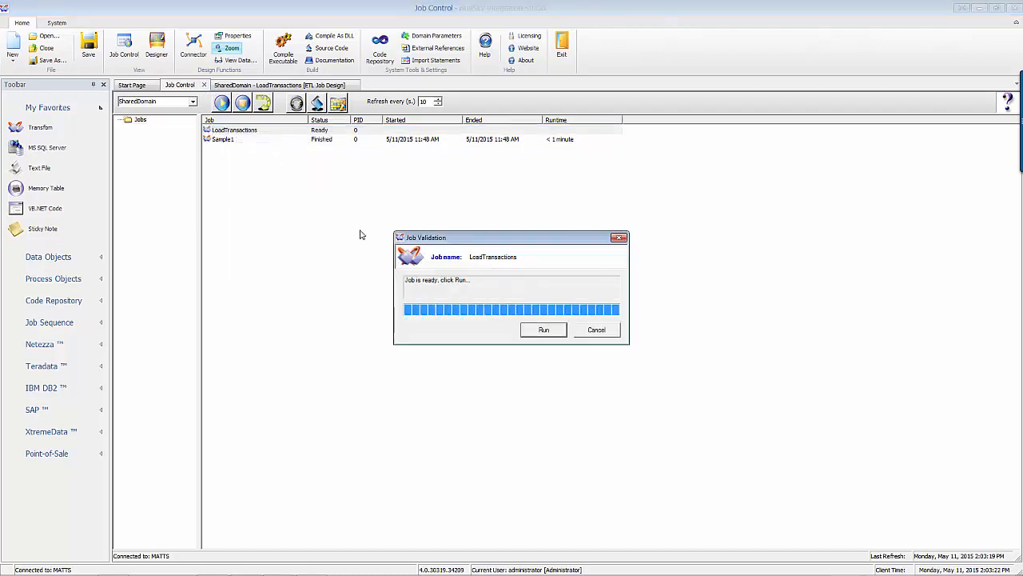
left_click(541, 331)
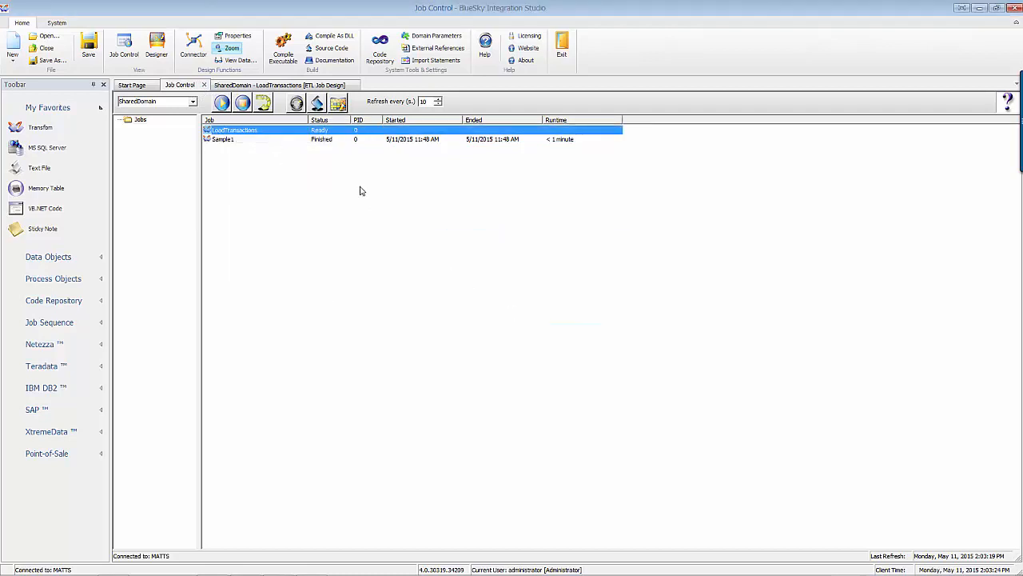
Open the job monitor for LoadTransactions, then resize and reposition its window to show all columns.
right_click(300, 132)
left_click(324, 150)
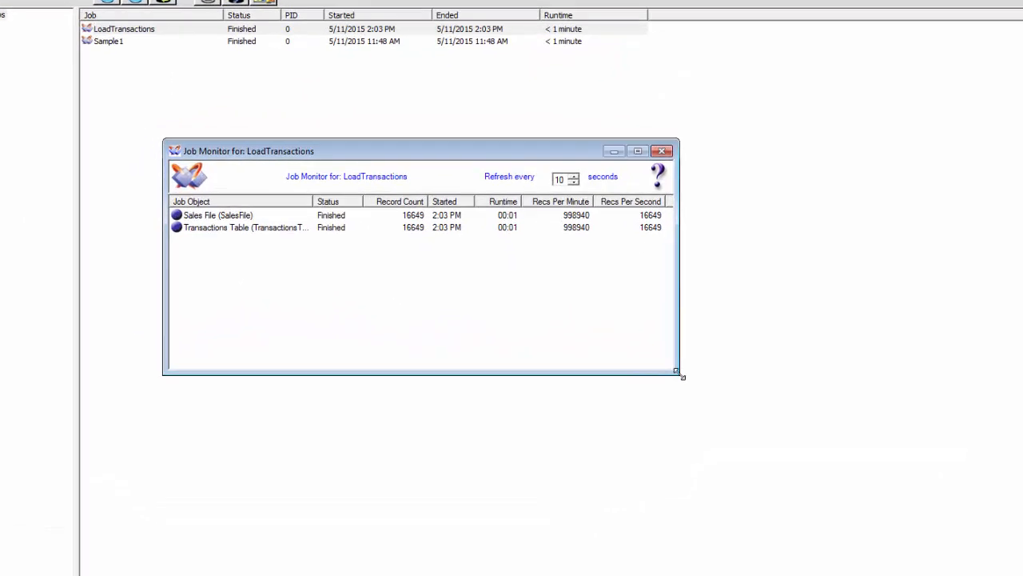
left_click_drag(682, 376, 901, 490)
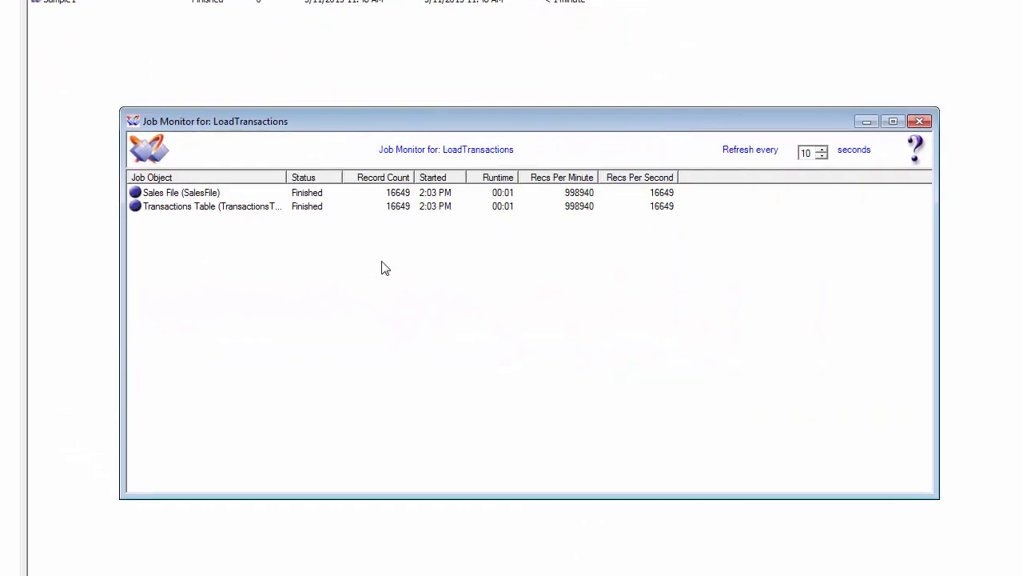
left_click(330, 217)
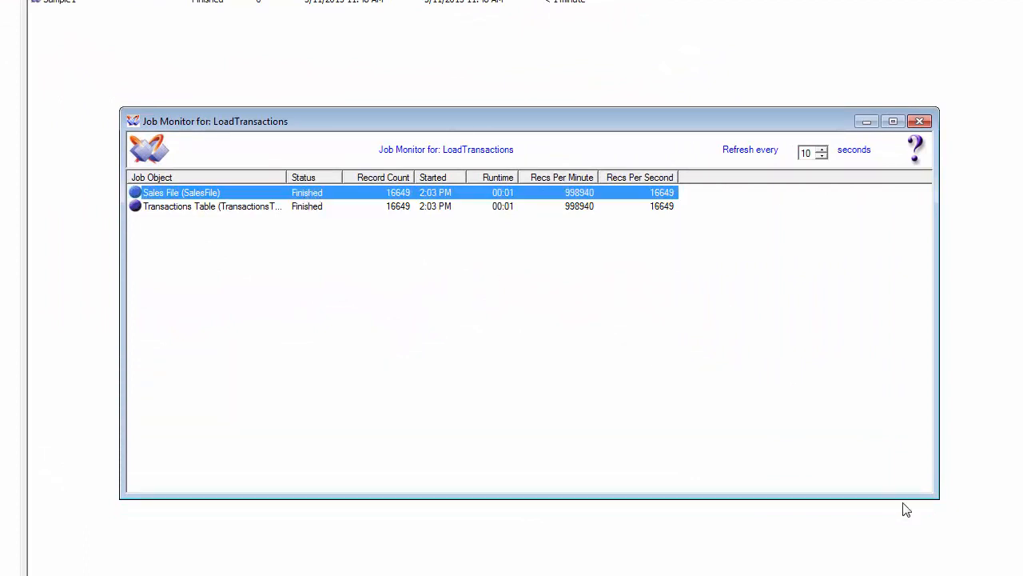
left_click_drag(937, 497, 797, 421)
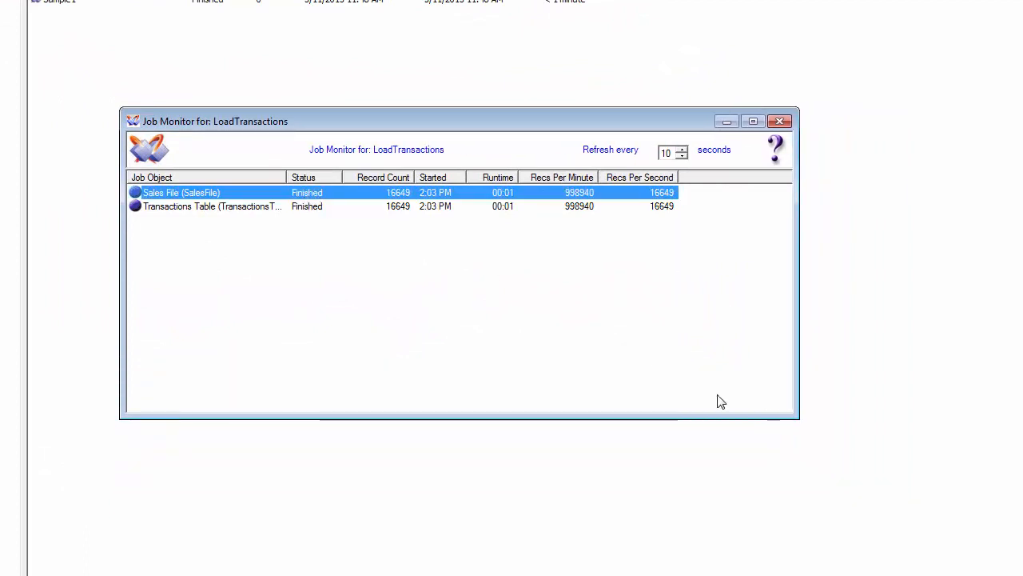
left_click_drag(446, 119, 410, 89)
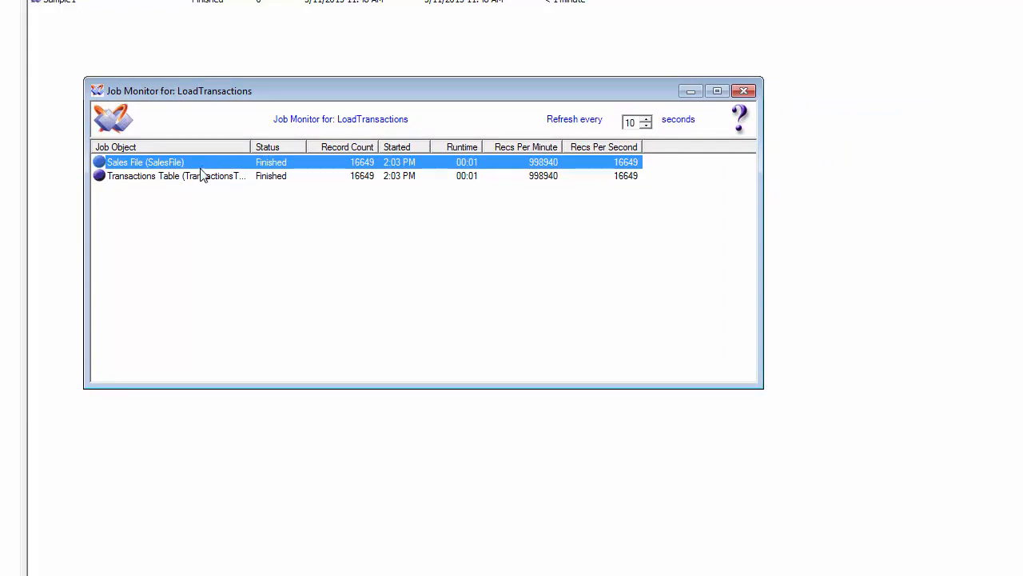
Compare the status and record count of the Sales File and Transactions Table in the job monitor.
left_click(201, 180)
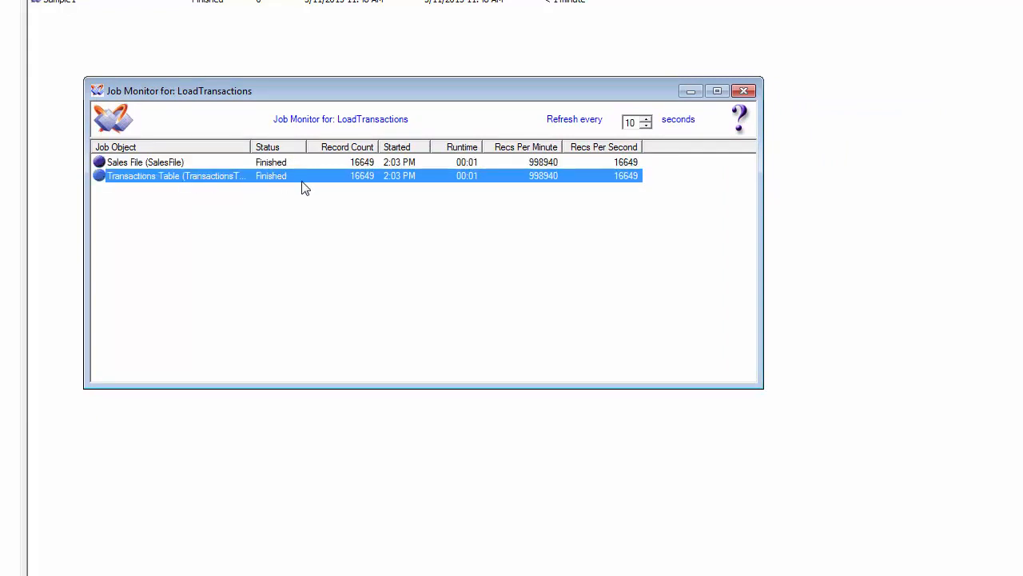
left_click(344, 164)
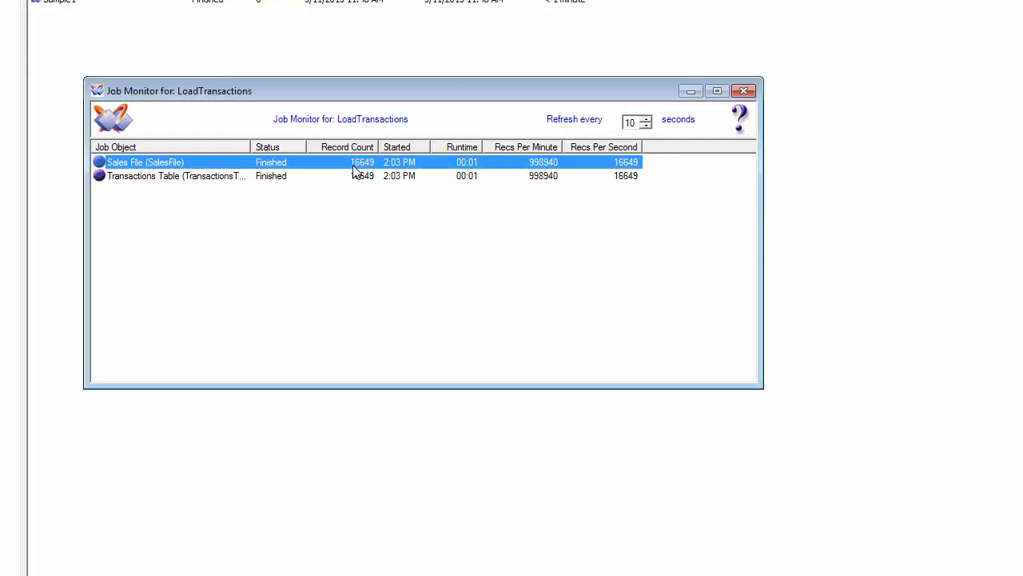
left_click(174, 176)
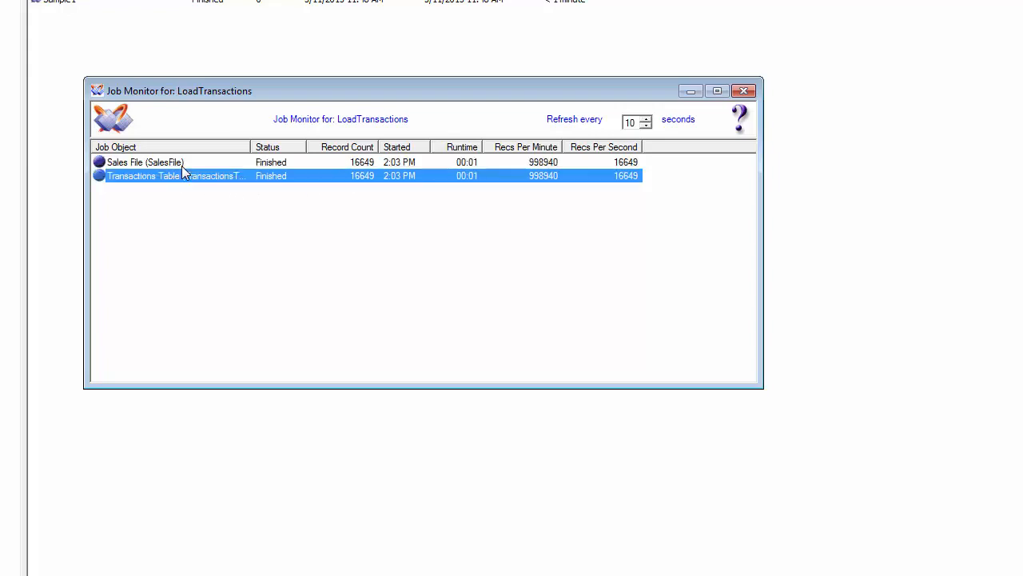
left_click(120, 162)
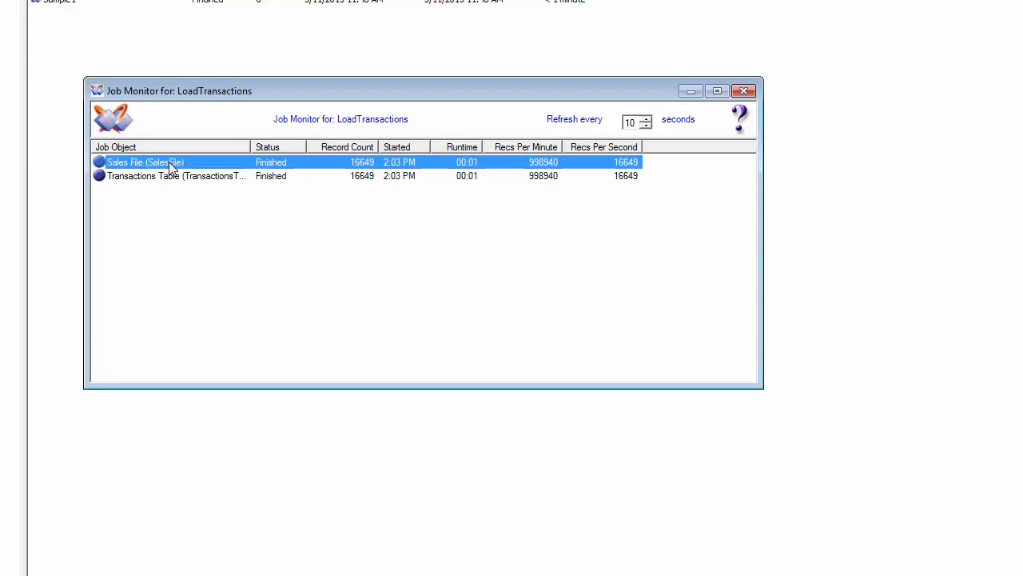
left_click(130, 180)
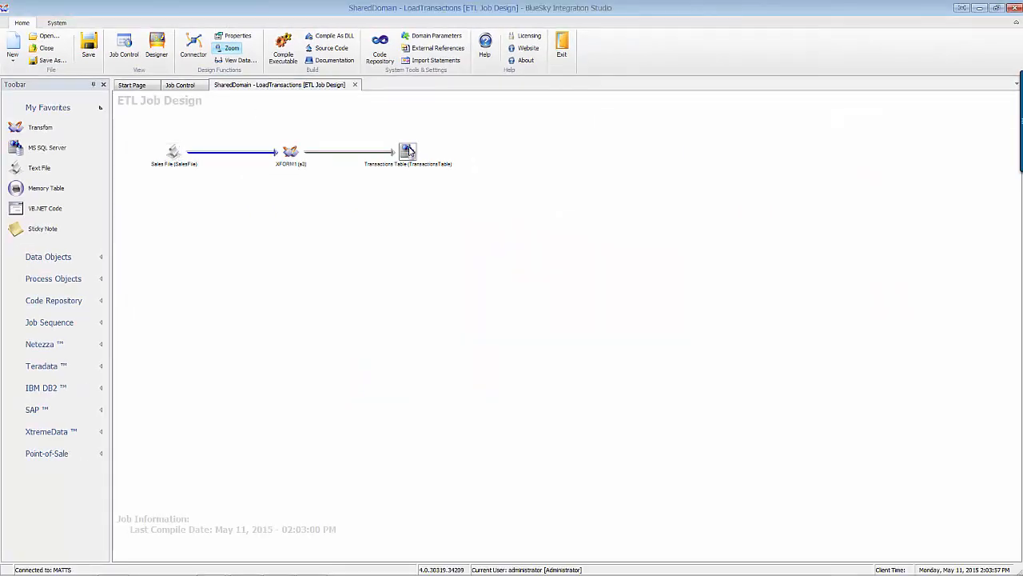
Reopen the LoadTransactions job monitor from Job Control and examine both objects' record counts and records per minute and second.
left_click(181, 84)
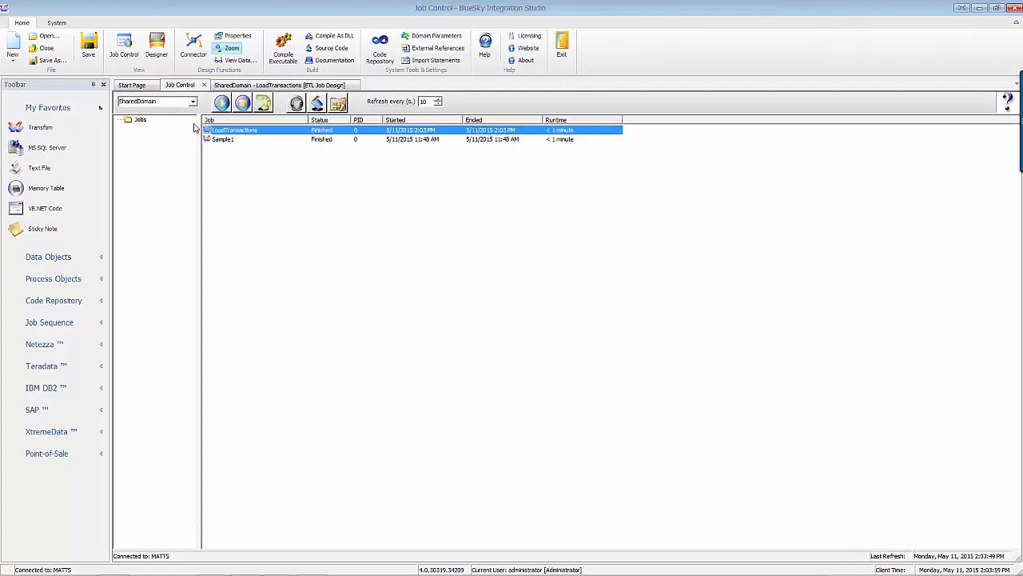
right_click(258, 134)
left_click(284, 149)
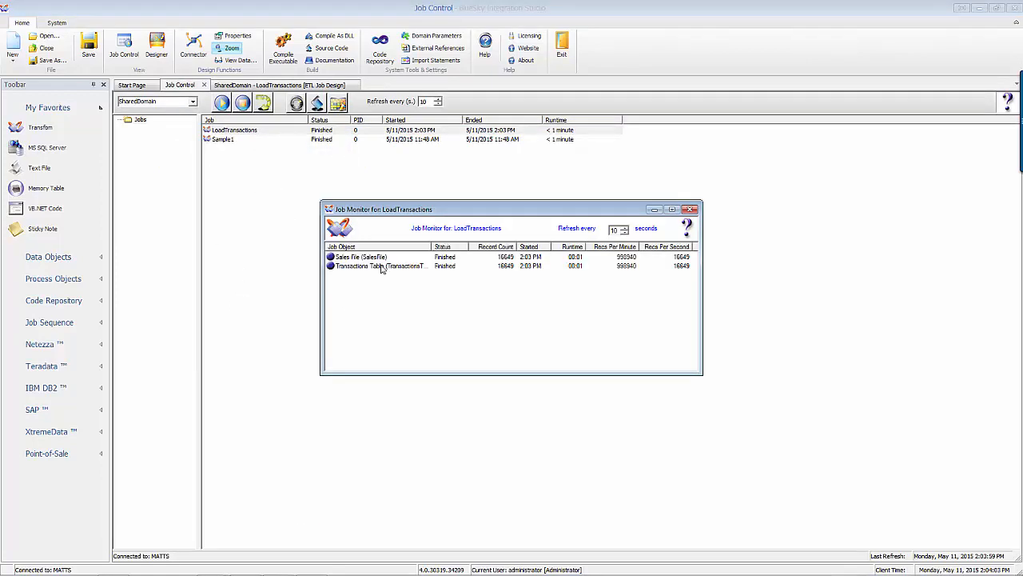
left_click(494, 258)
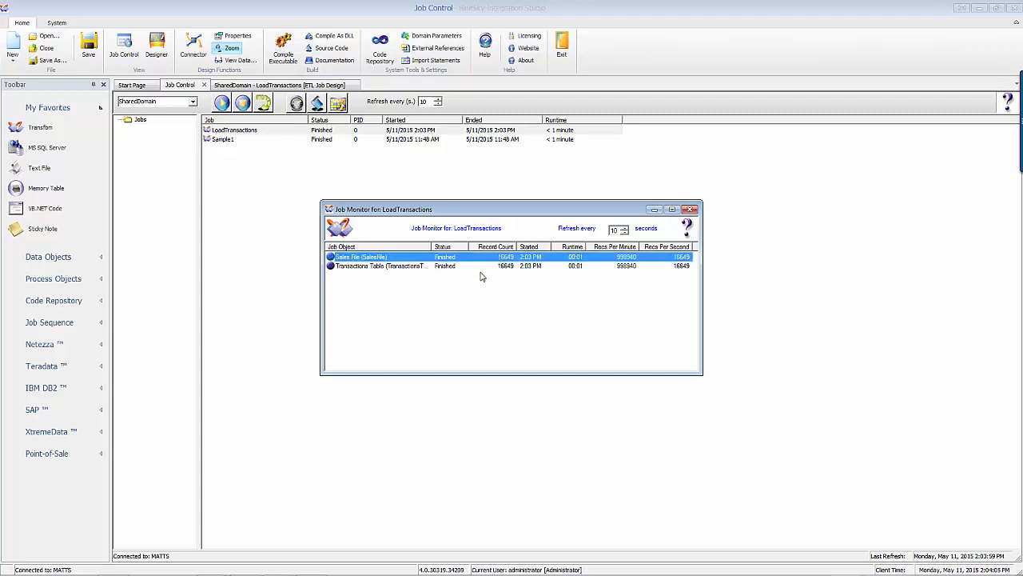
left_click(495, 265)
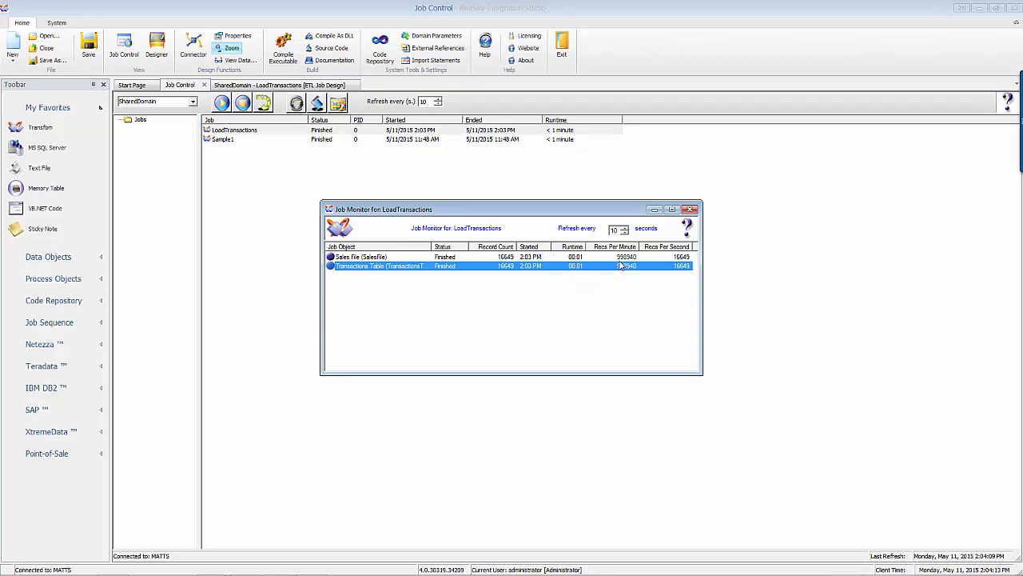
left_click(661, 259)
left_click(664, 267)
left_click(674, 256)
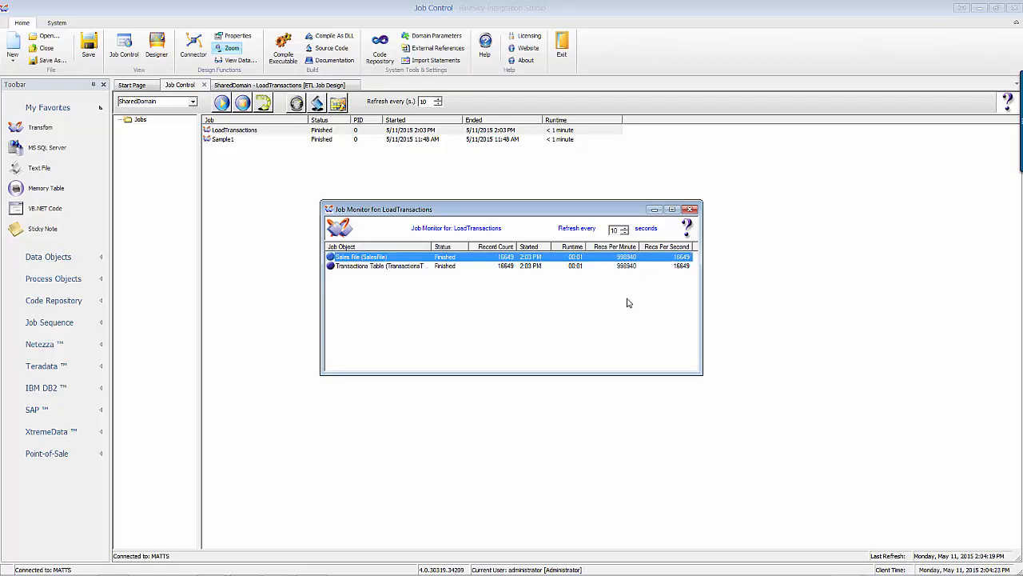
Close the job monitor and open the job log for LoadTransactions from Job Control.
left_click(692, 210)
right_click(235, 132)
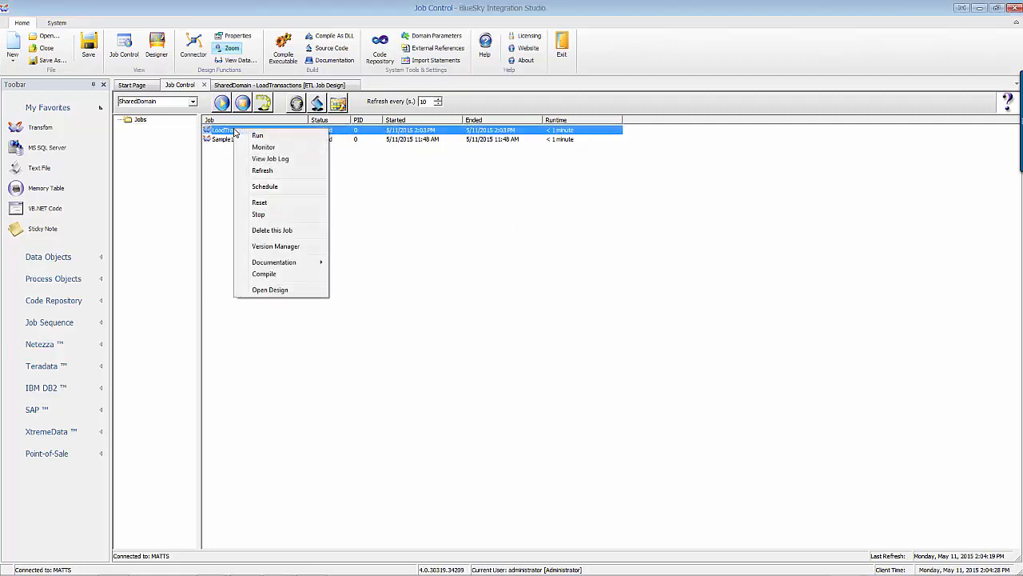
left_click(291, 161)
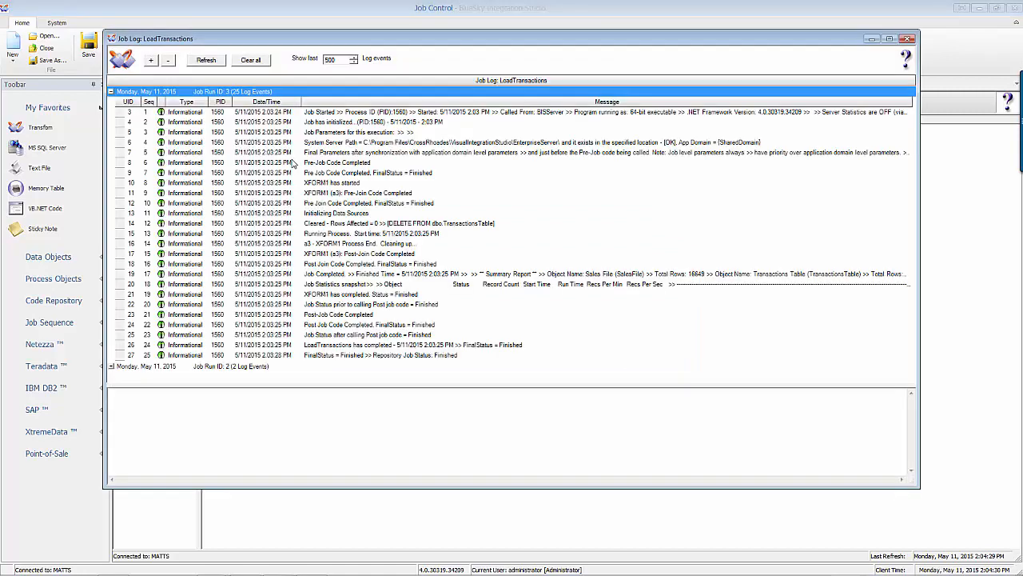
Examine the full messages of several log events, including the Job Completed summary report, then close the log and return to the LoadTransactions job design.
left_click(457, 276)
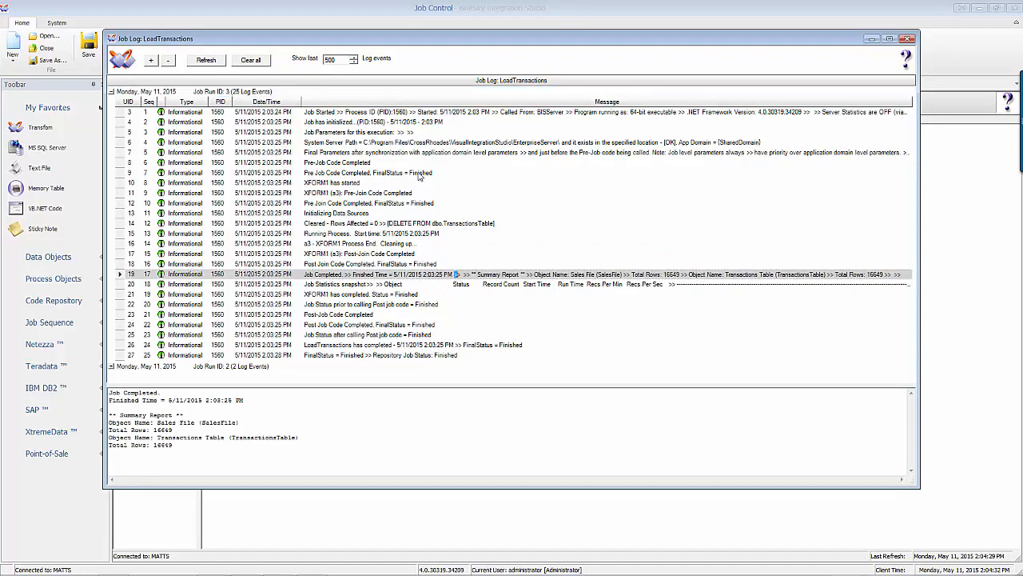
left_click(356, 154)
left_click(353, 193)
left_click(352, 264)
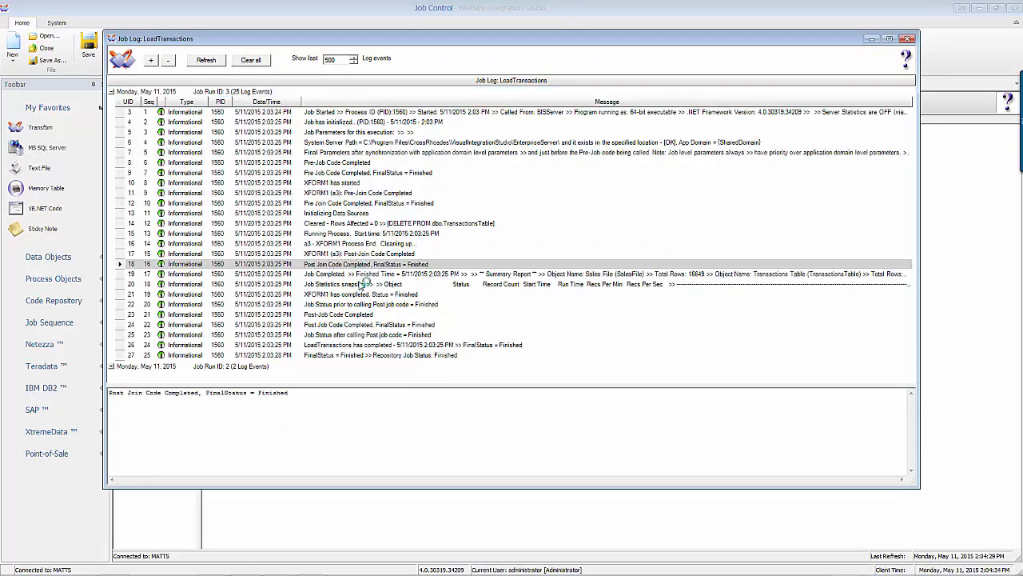
left_click(363, 283)
left_click(377, 275)
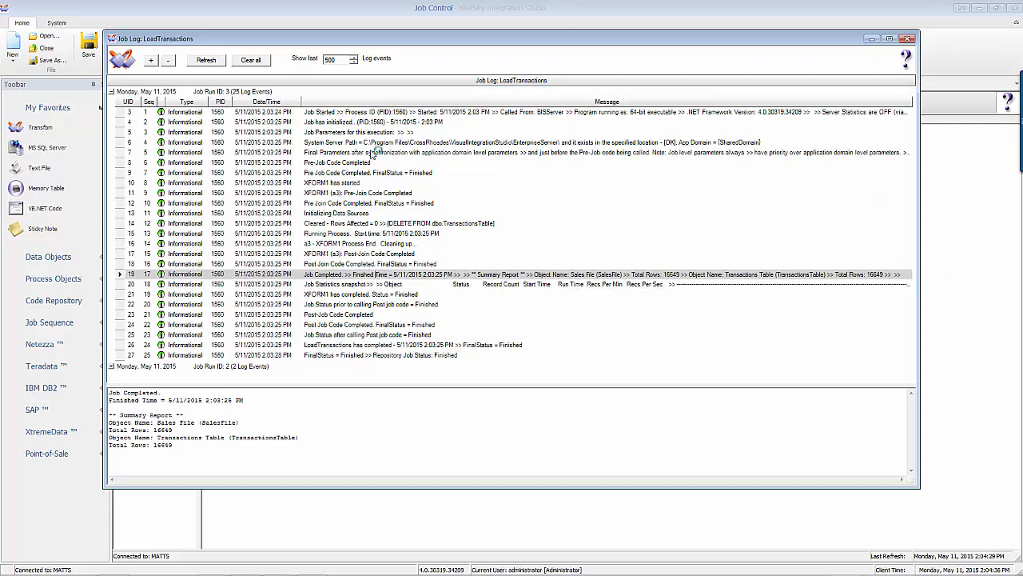
left_click(907, 38)
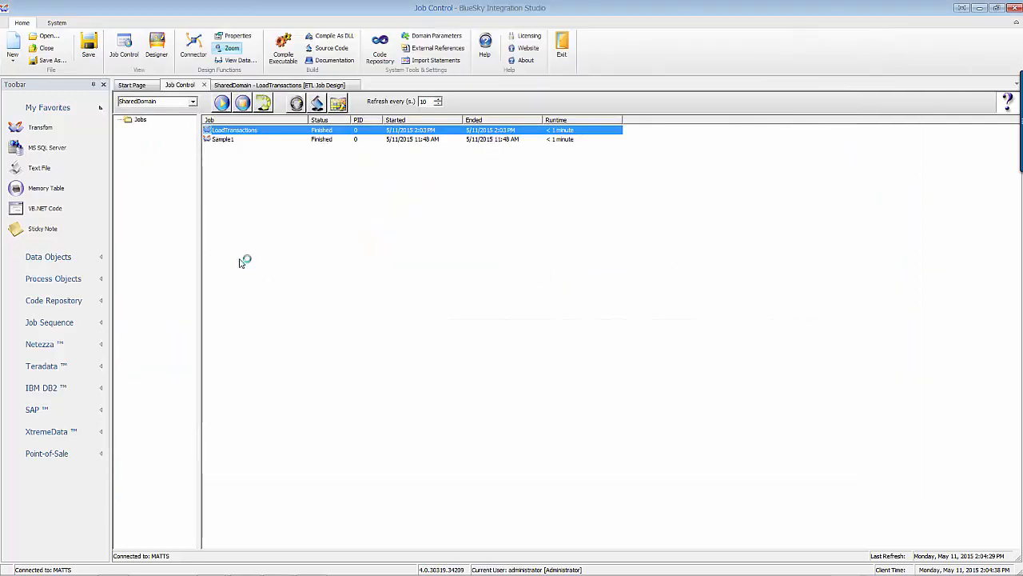
left_click(240, 86)
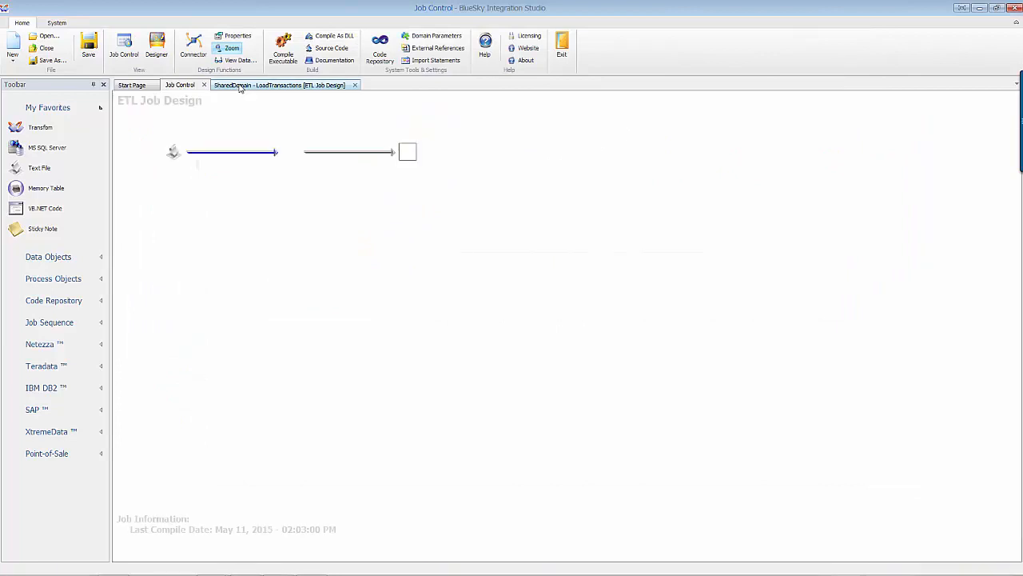